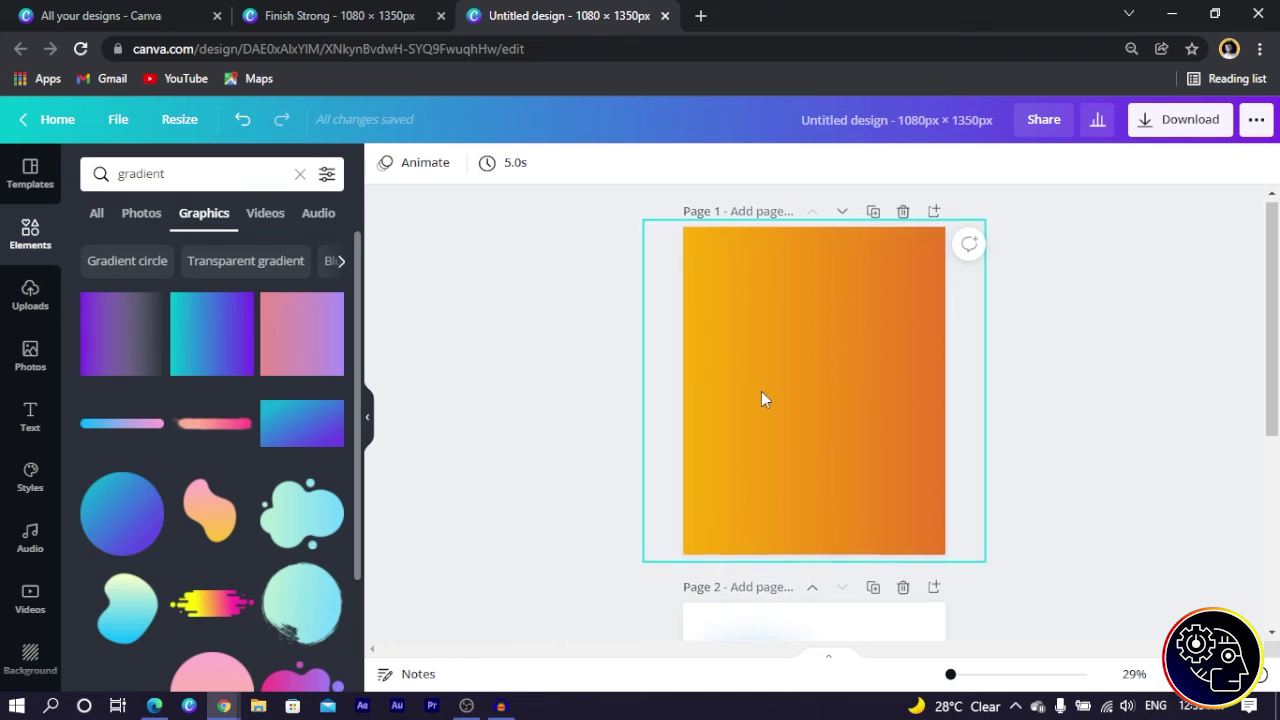
Move the raised-arm medal photo from page 2 onto page 1's orange gradient and remove the photo's background
scroll(761, 391, "down", 3)
left_click_drag(734, 537, 770, 457)
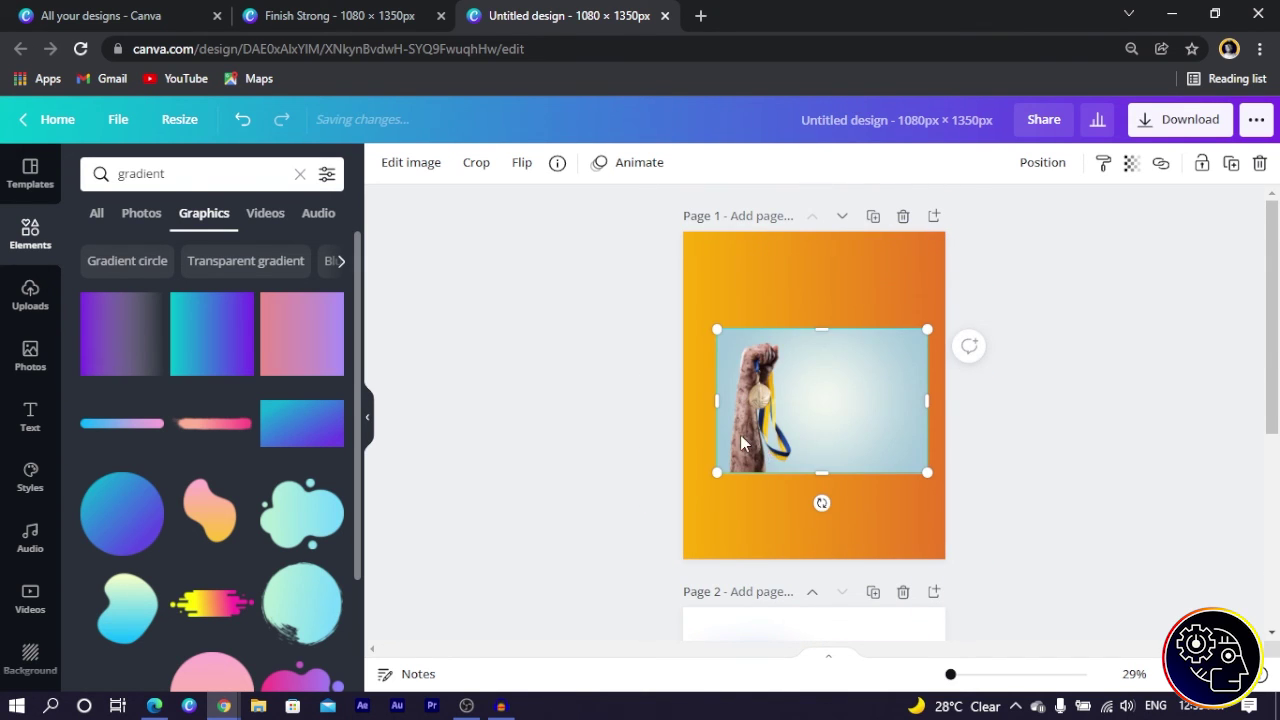
left_click(412, 164)
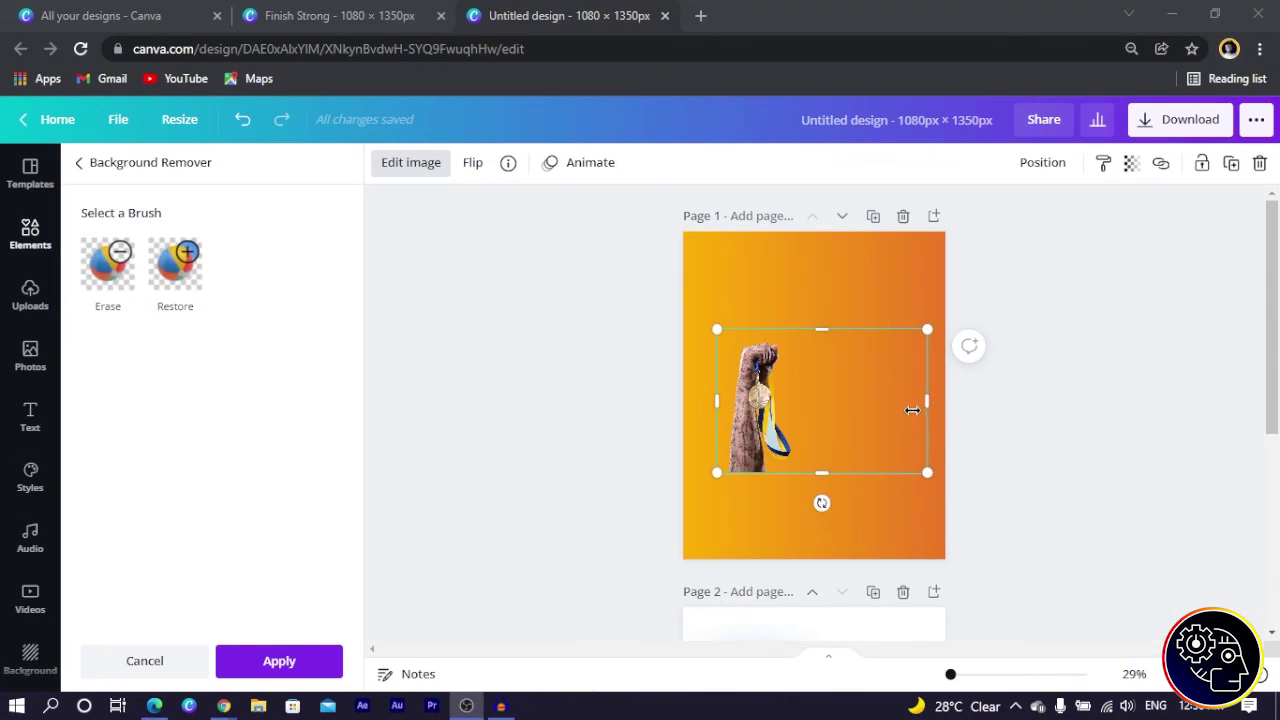
Crop the empty area beside the arm cutout and enlarge the cutout over page 1
left_click_drag(925, 400, 804, 417)
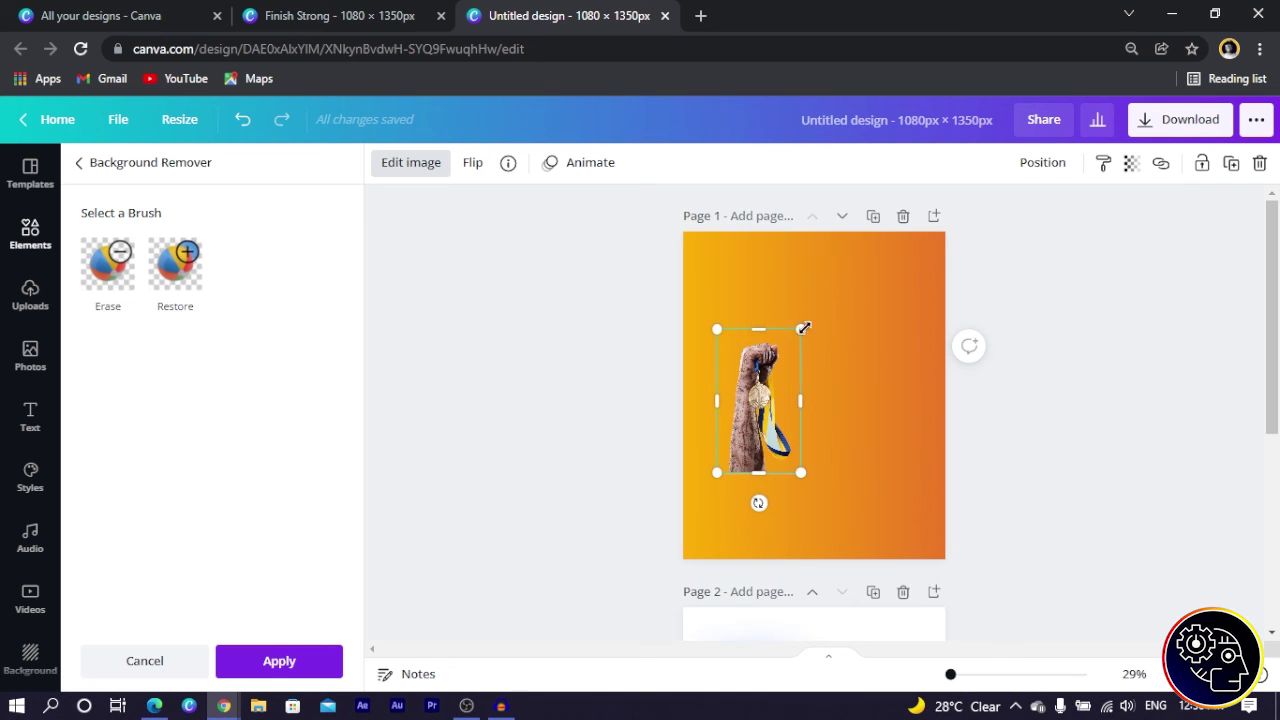
left_click_drag(804, 328, 975, 60)
left_click_drag(822, 387, 770, 433)
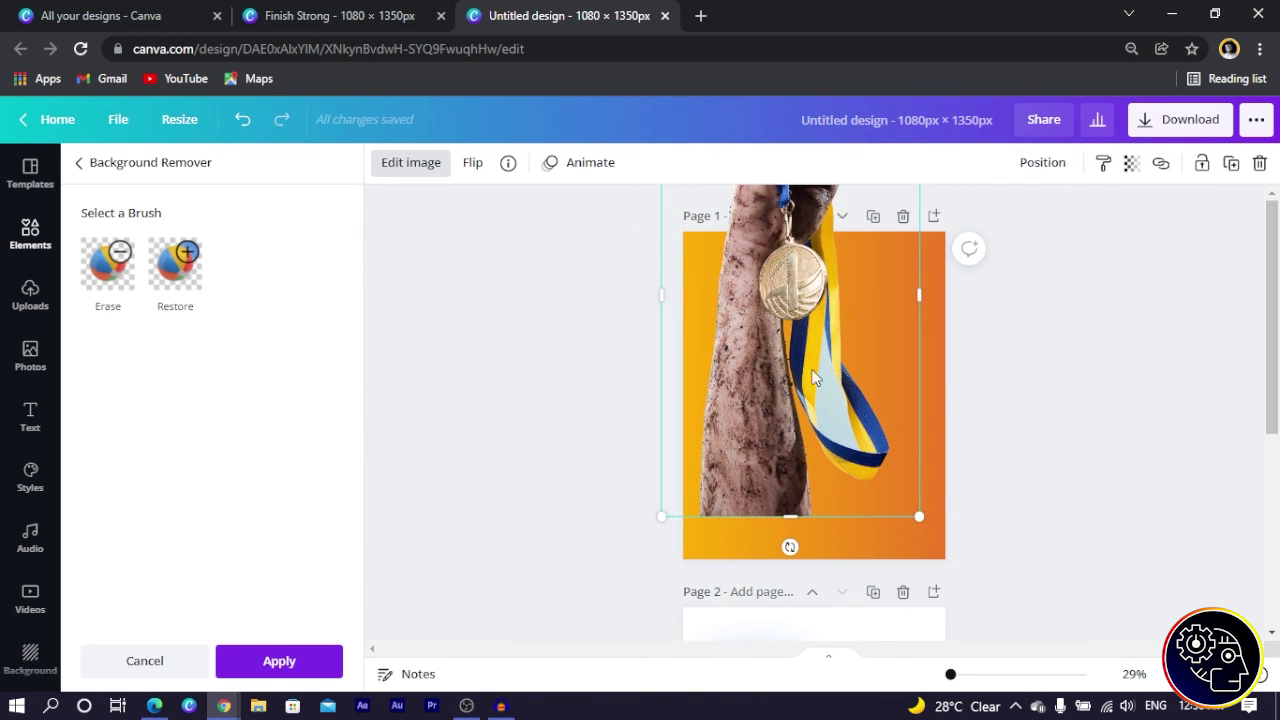
Erase most of the leftover light blue background inside the medal ribbon's loop with a size 11 brush
left_click(102, 286)
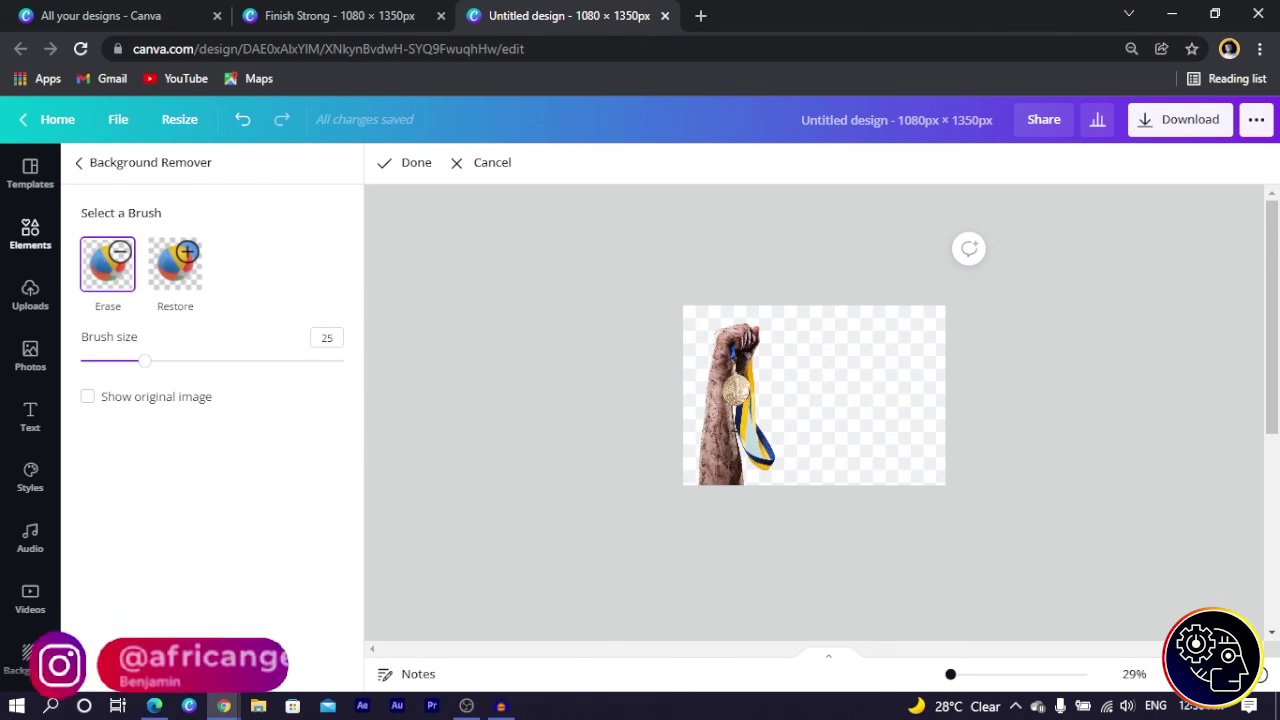
left_click_drag(951, 678, 986, 678)
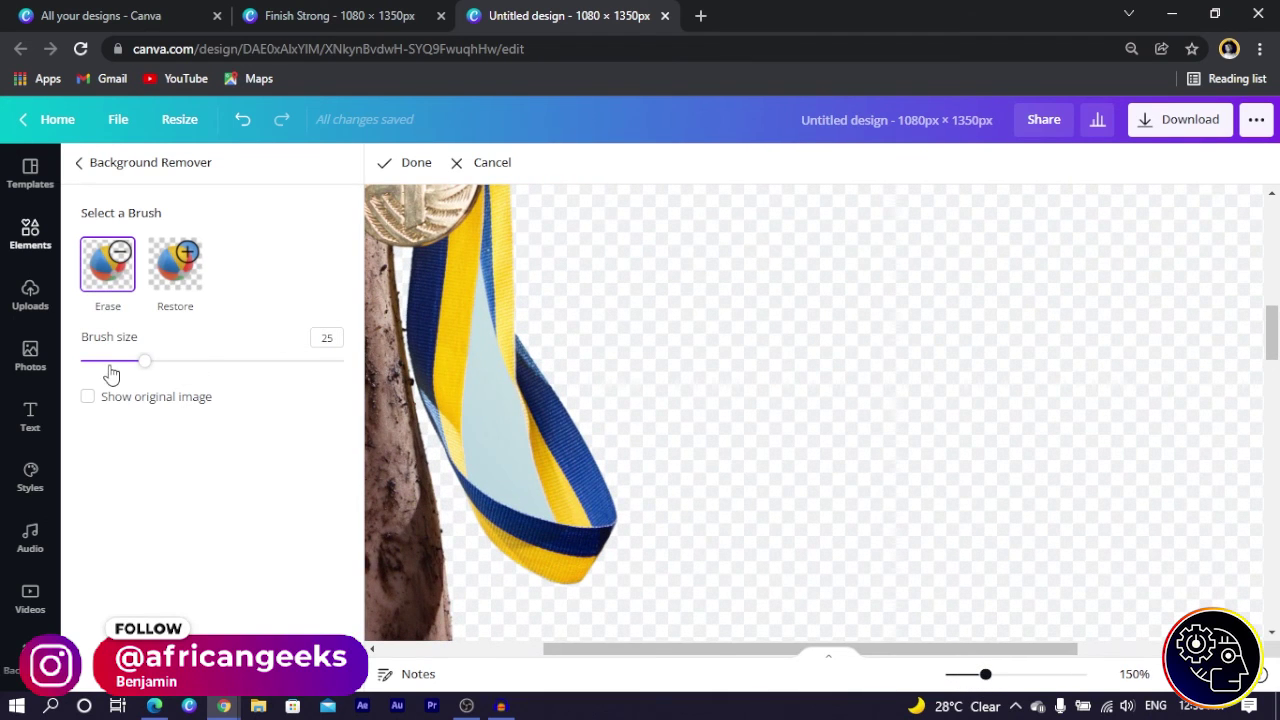
left_click_drag(137, 369, 110, 365)
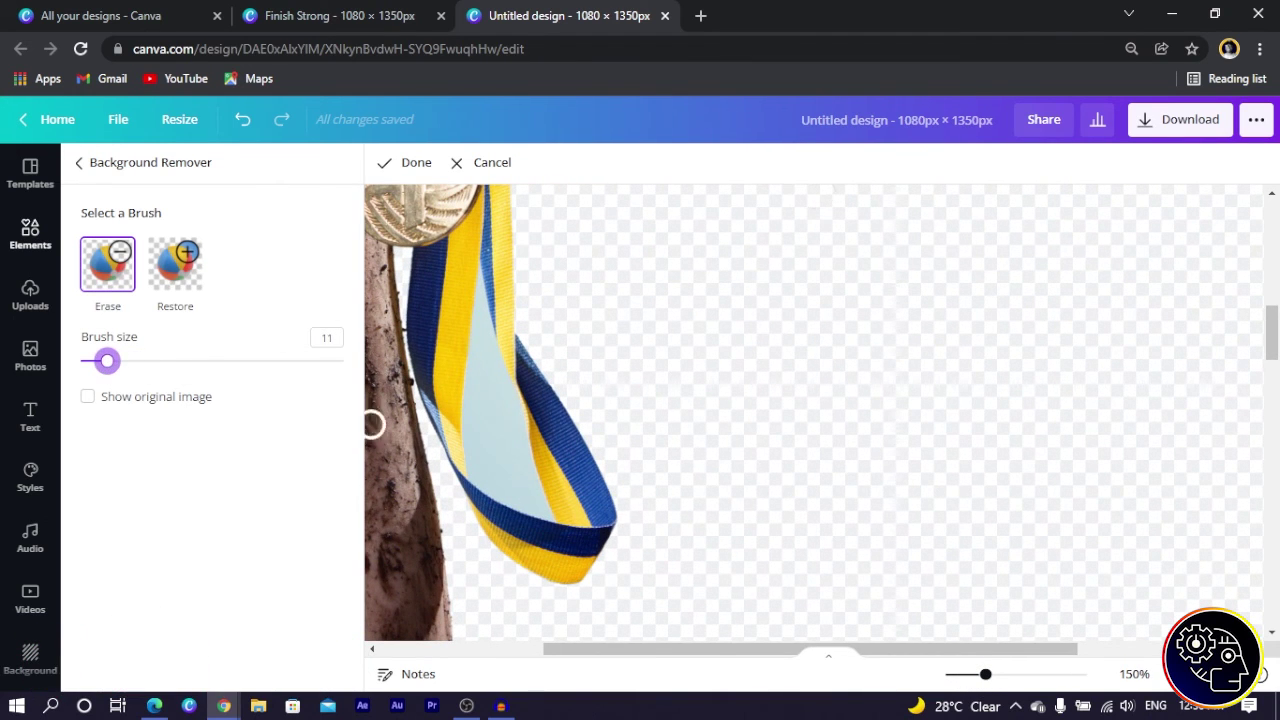
mouse_move(493, 409)
left_mouse_down()
mouse_move(497, 472)
mouse_move(474, 420)
mouse_move(483, 398)
left_mouse_up()
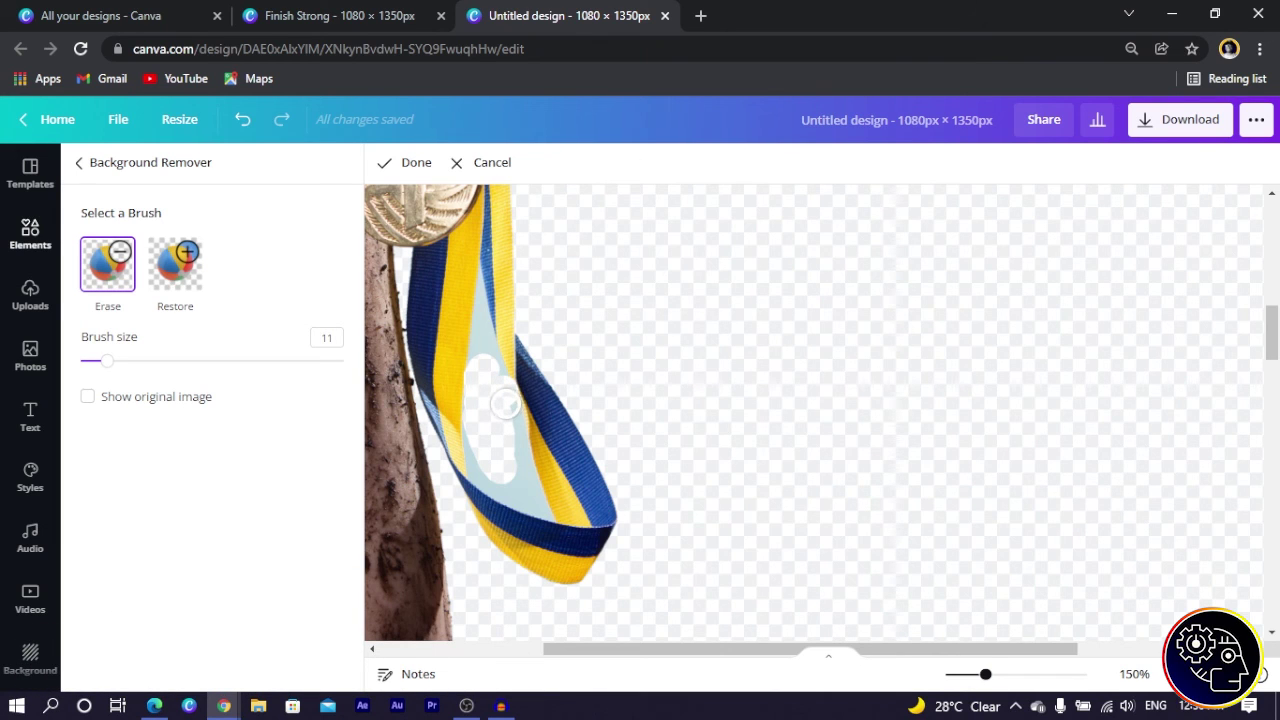
mouse_move(507, 403)
left_mouse_down()
mouse_move(510, 486)
mouse_move(480, 431)
mouse_move(483, 463)
left_mouse_up()
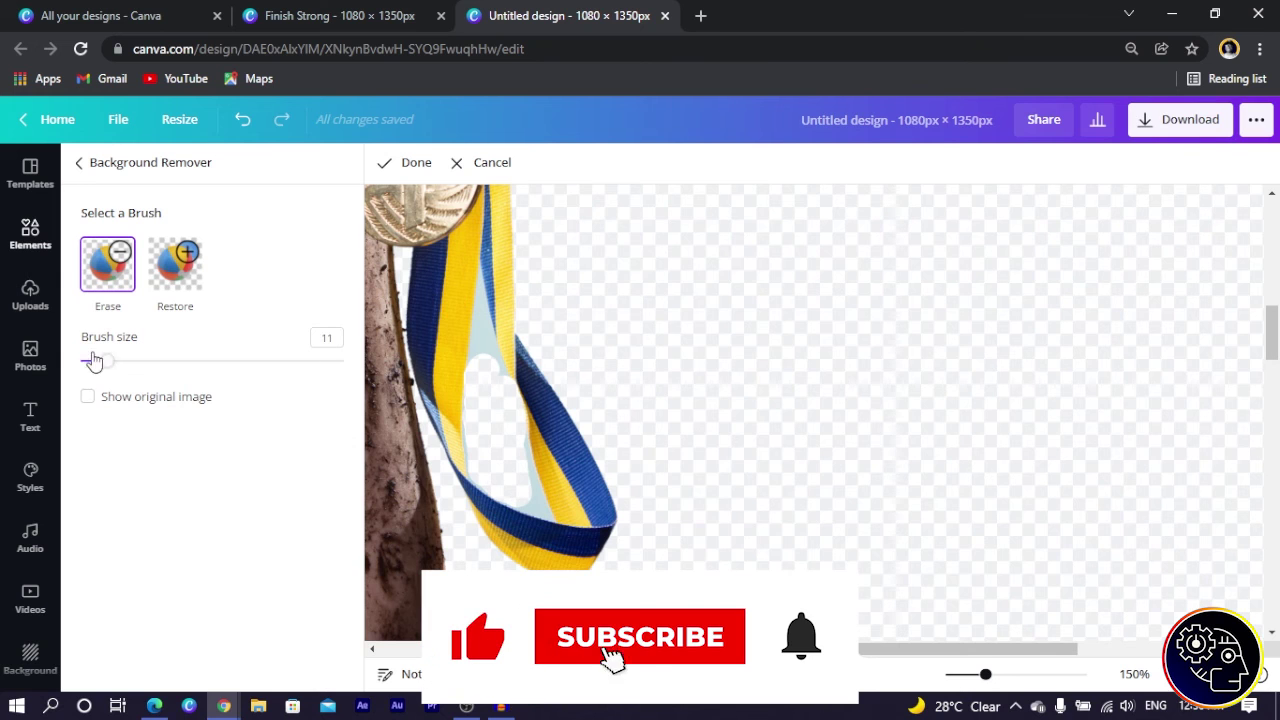
Clean up the remaining background along the ribbon's inner edges with smaller erase brushes, down to size 3, and finish erasing
left_click_drag(93, 361, 89, 361)
scroll(673, 430, "up", 3, "ctrl")
scroll(673, 430, "up", 3)
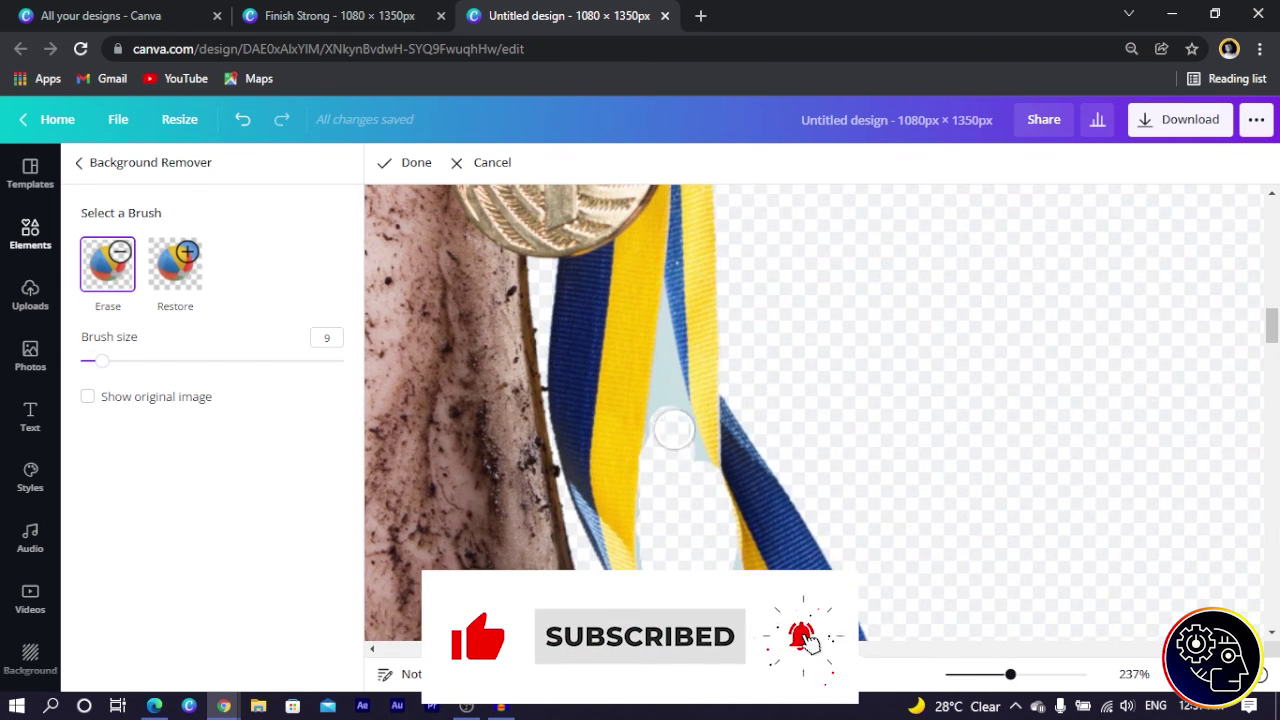
scroll(700, 420, "down", 3)
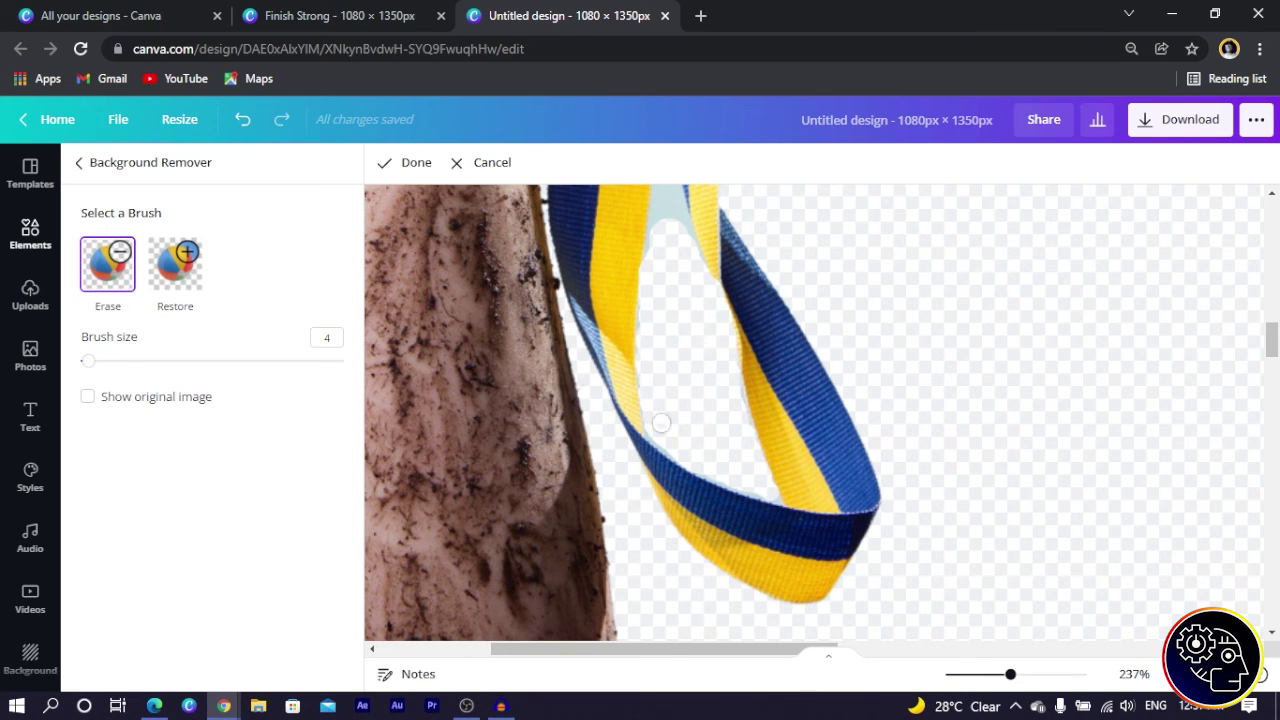
scroll(661, 422, "up", 3)
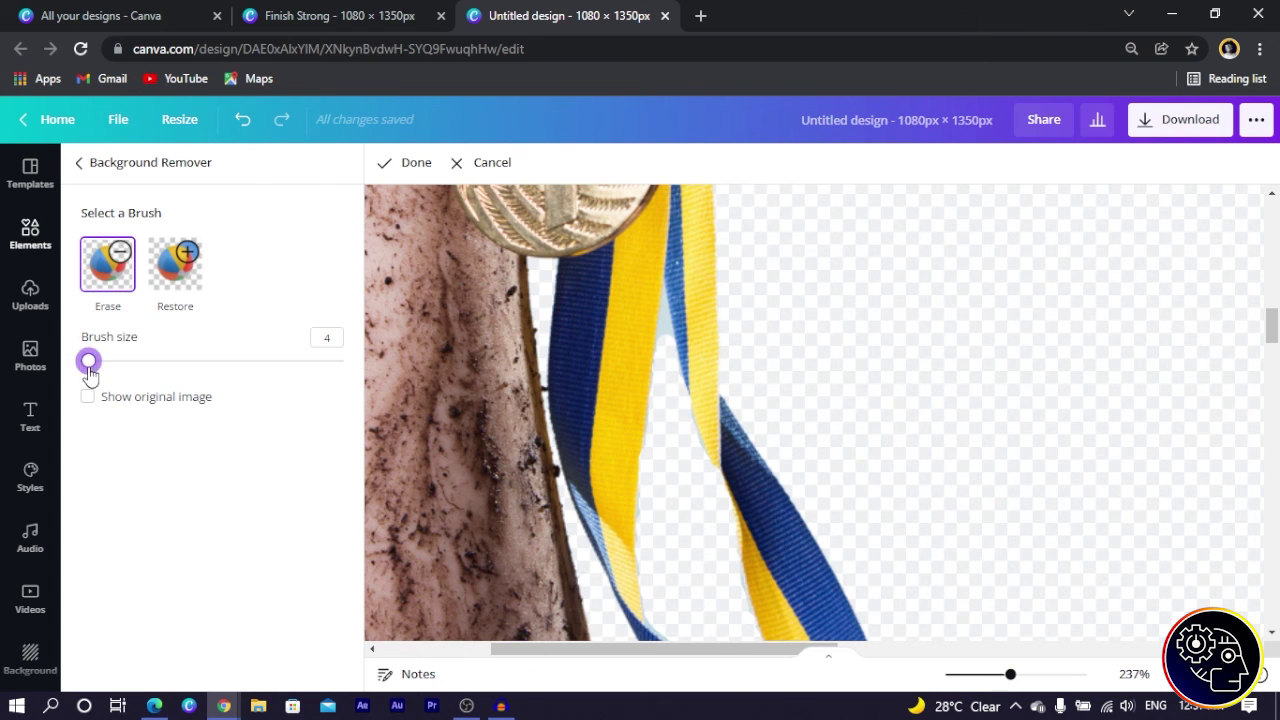
left_click_drag(1010, 676, 962, 672)
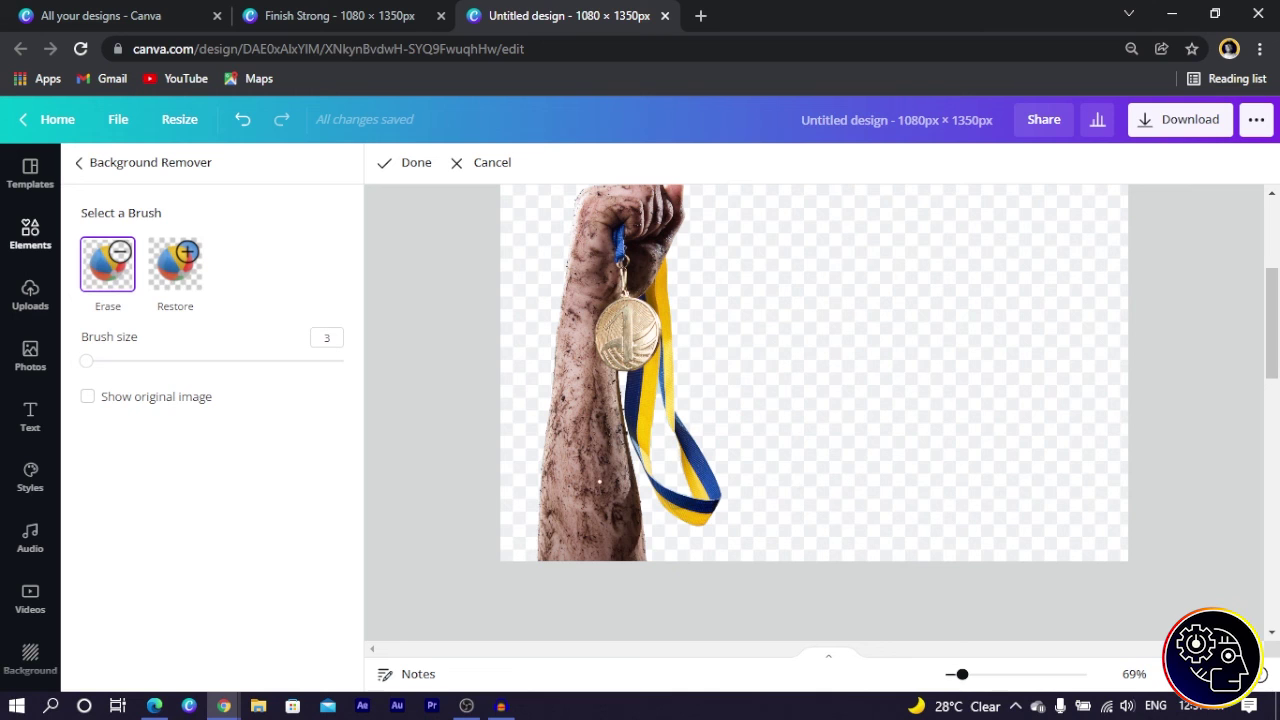
left_click(414, 165)
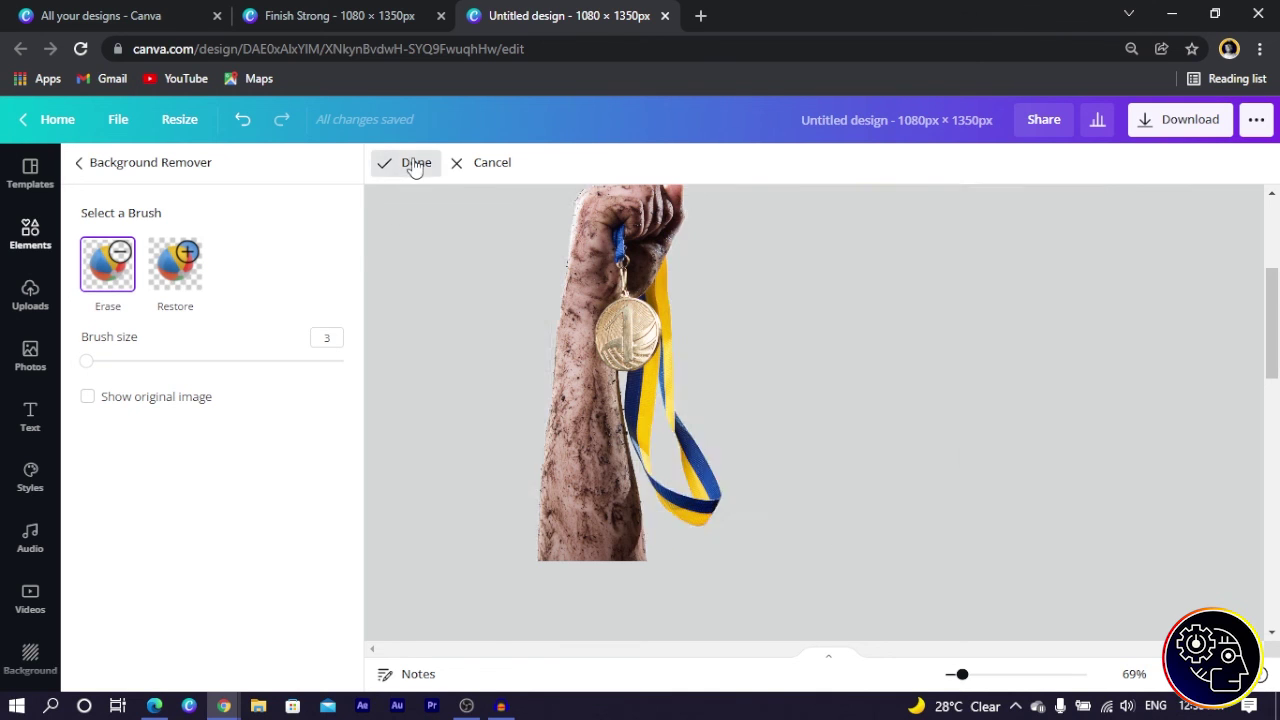
Apply the background removal and shrink the arm cutout to fit page 1, with its base on the bottom edge
scroll(1012, 567, "up", 4)
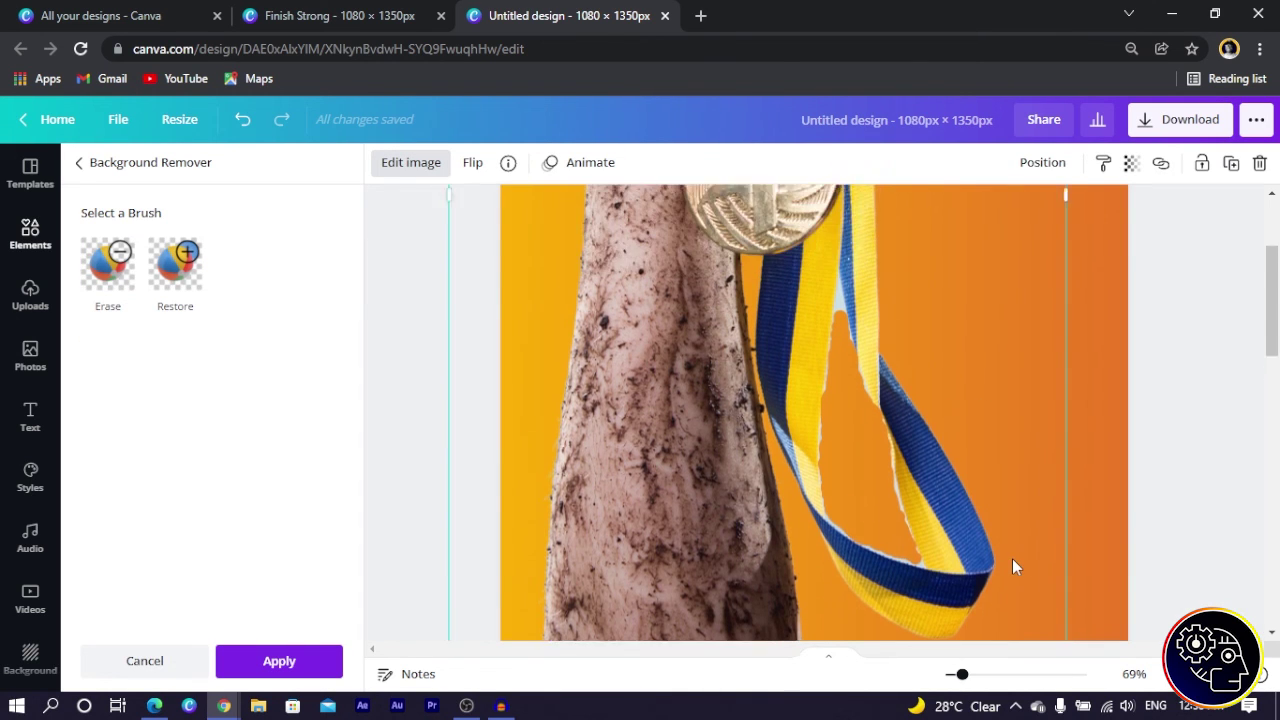
scroll(1012, 558, "down", 3)
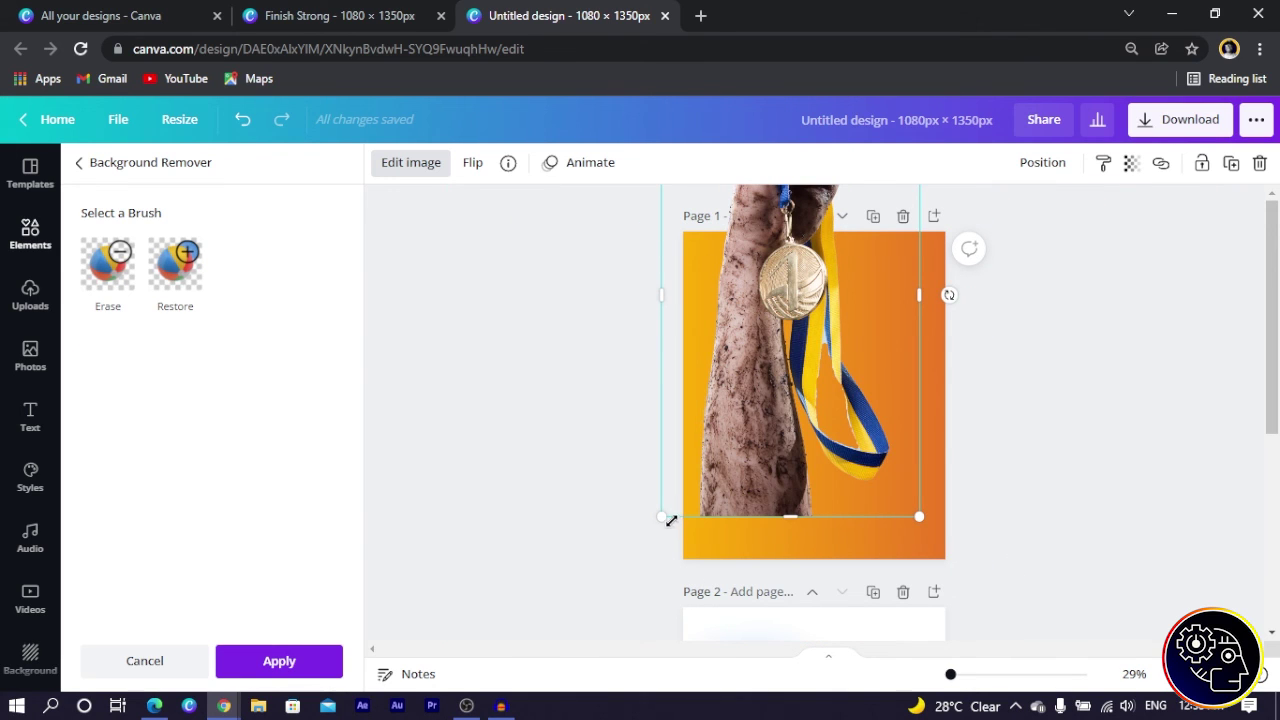
left_click_drag(671, 521, 778, 520)
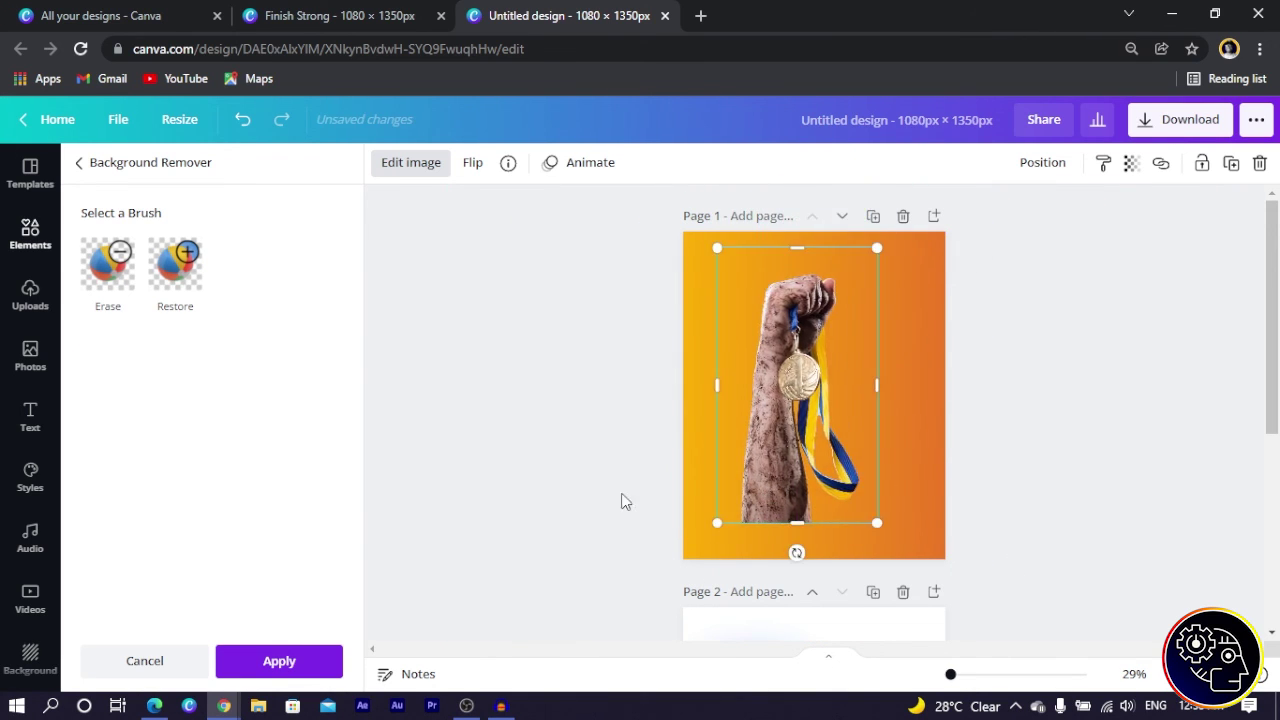
left_click(272, 664)
mouse_move(796, 428)
left_mouse_down()
mouse_move(815, 463)
mouse_move(822, 440)
mouse_move(794, 434)
left_mouse_up()
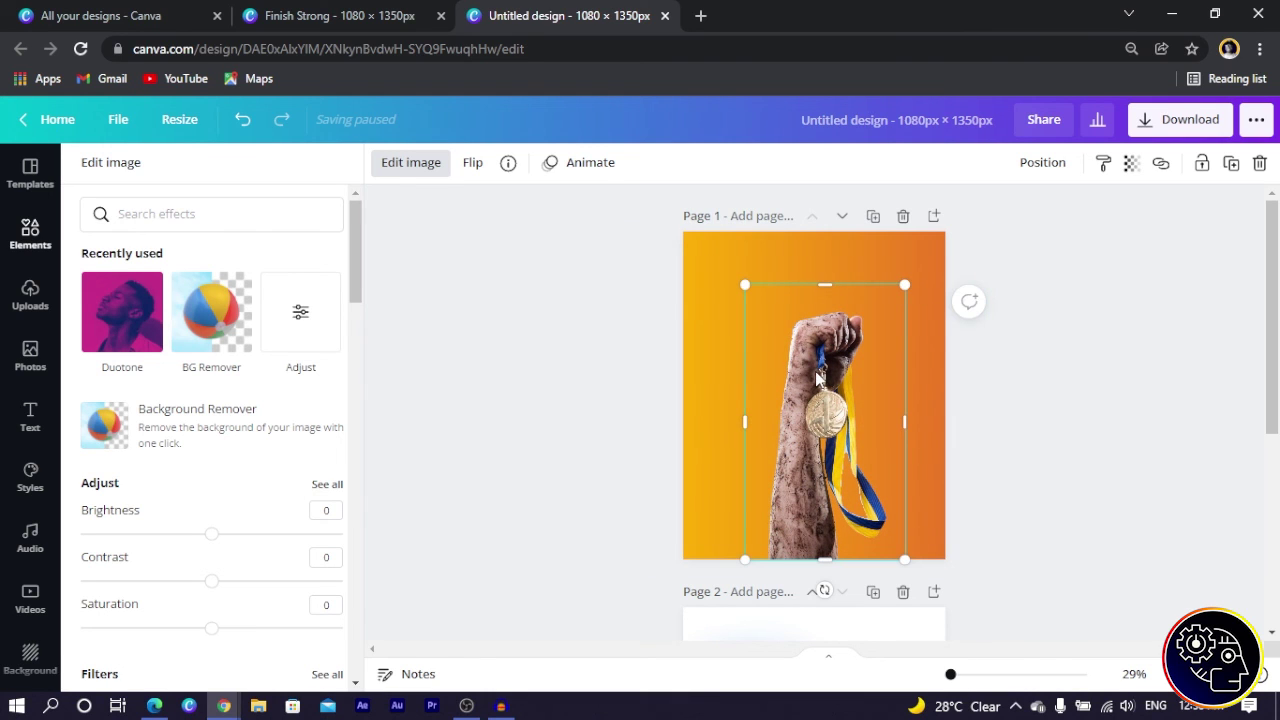
left_click_drag(813, 378, 806, 366)
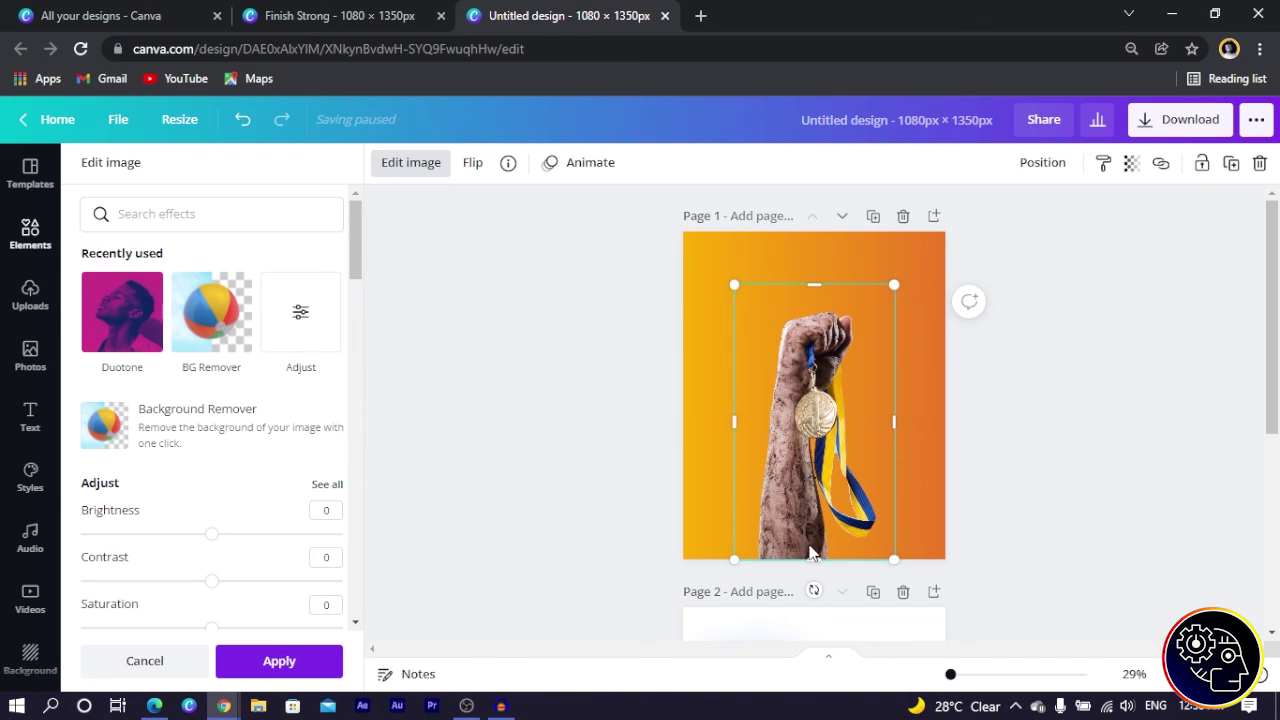
Move the large white cloud from page 2 to page 1 and enlarge it across the page's bottom edge
scroll(948, 569, "down", 4)
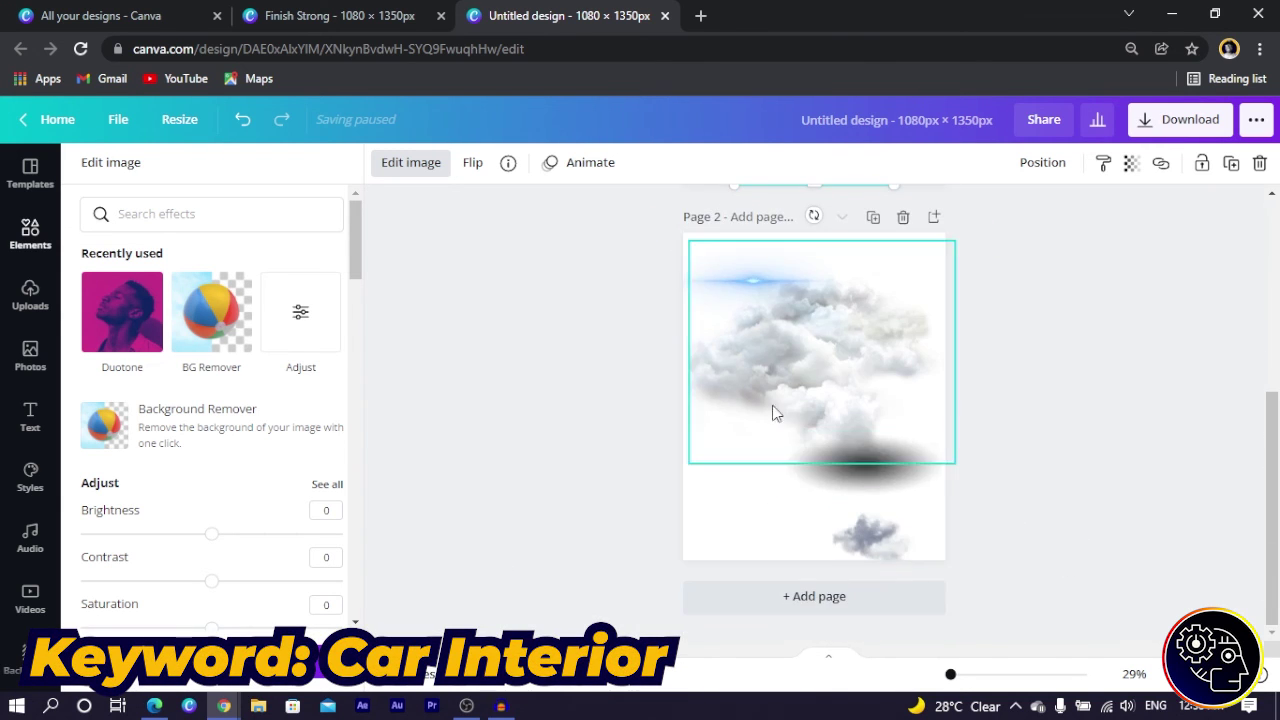
left_click(749, 364)
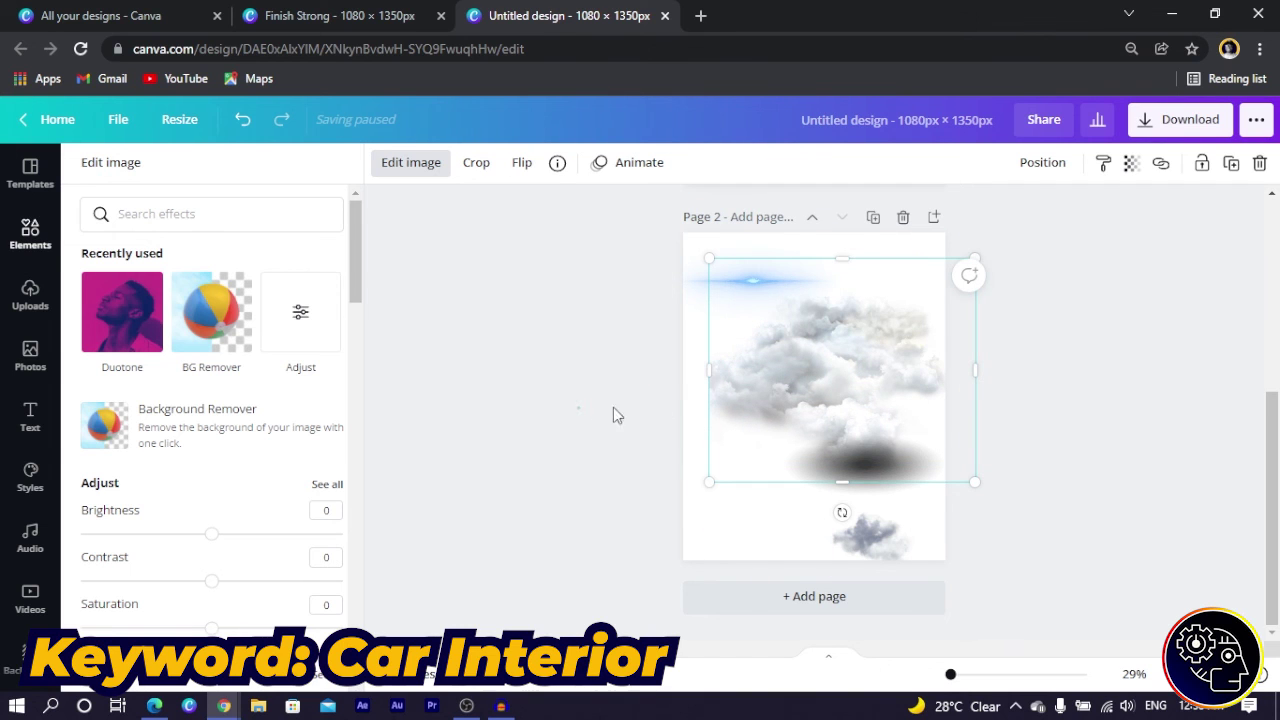
left_click_drag(786, 371, 800, 303)
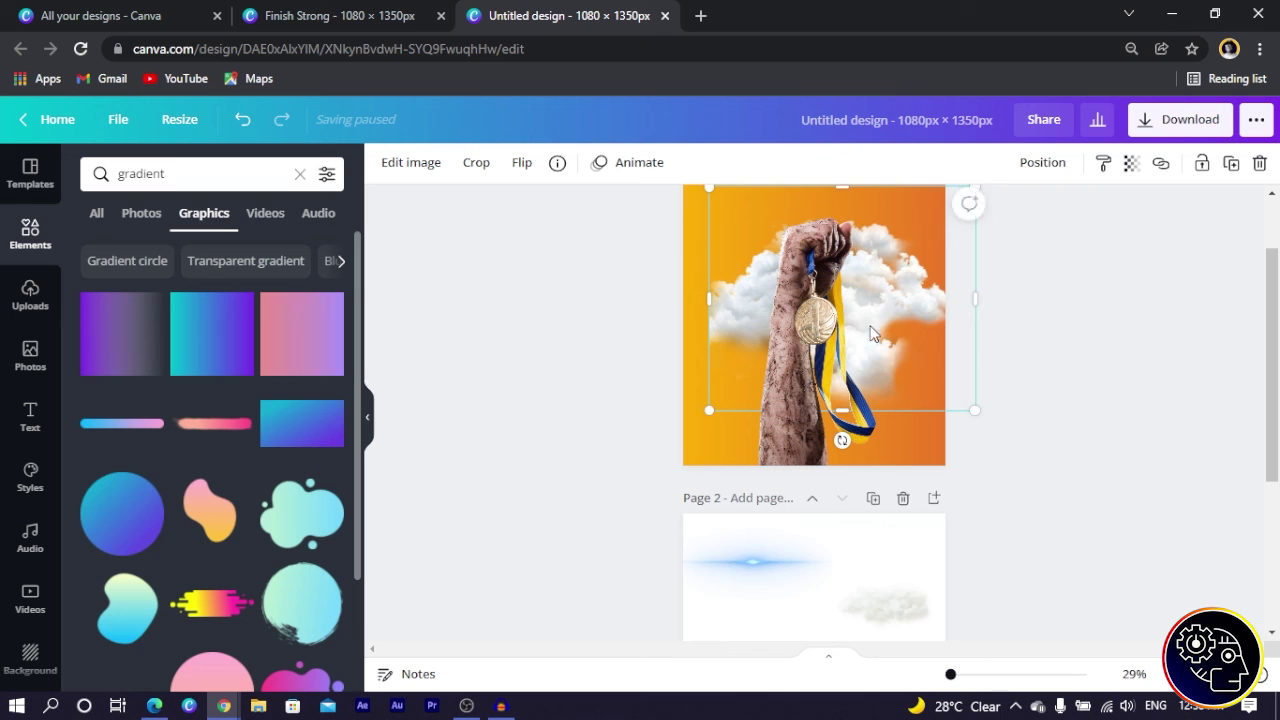
left_click_drag(871, 333, 640, 563)
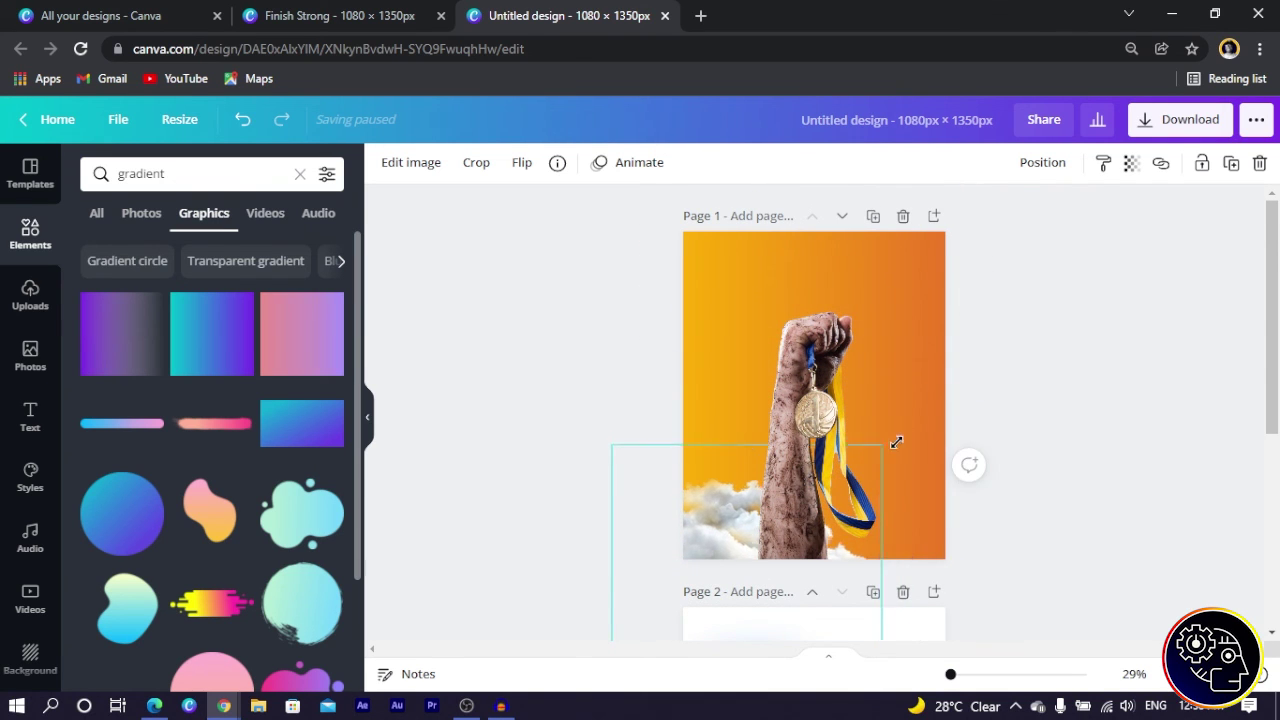
left_click_drag(896, 442, 966, 382)
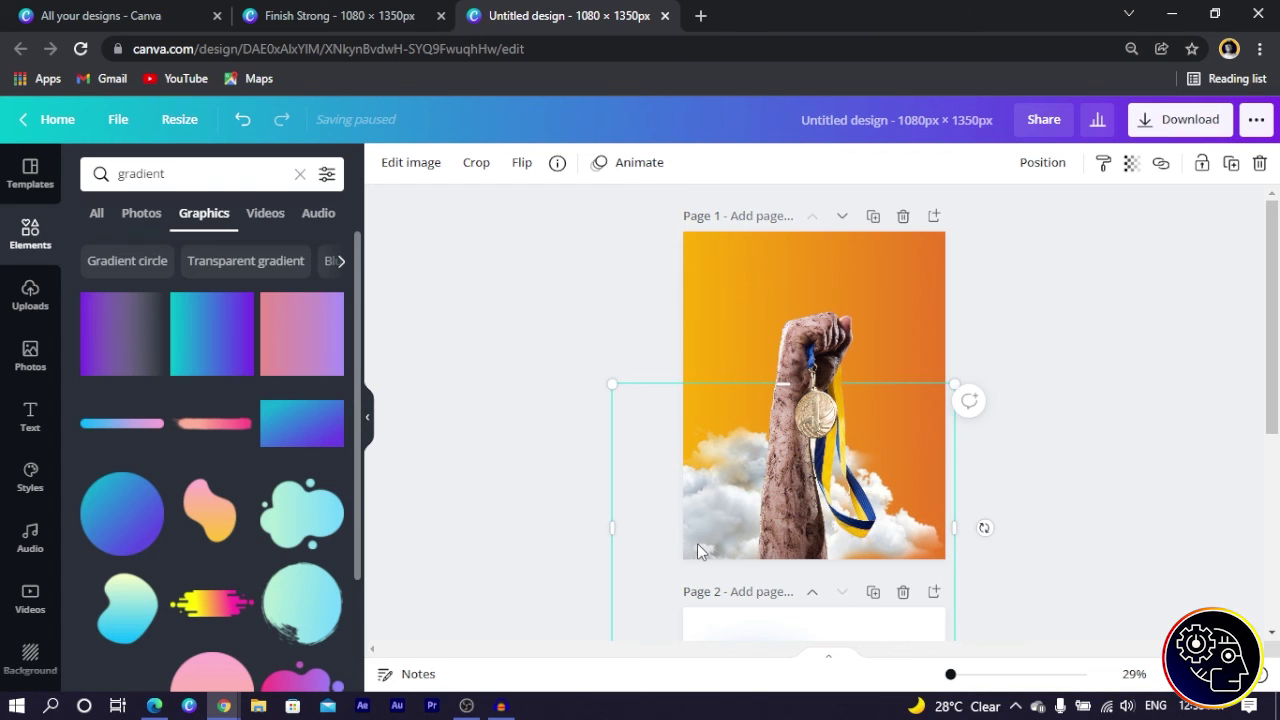
left_click_drag(697, 543, 697, 552)
mouse_move(898, 397)
left_mouse_down()
mouse_move(770, 343)
mouse_move(840, 342)
left_mouse_up()
Send the cloud to the back, followed by the orange gradient, so the cloud sits between gradient and arm
right_click(697, 500)
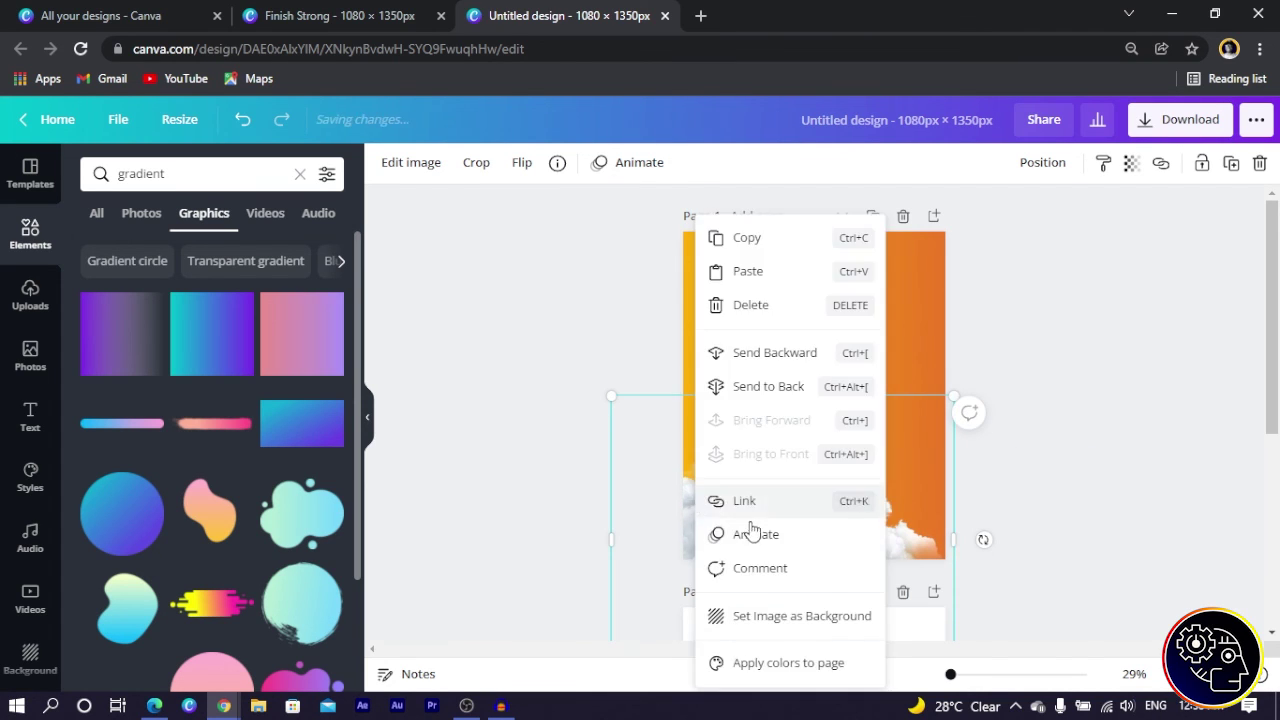
left_click(772, 384)
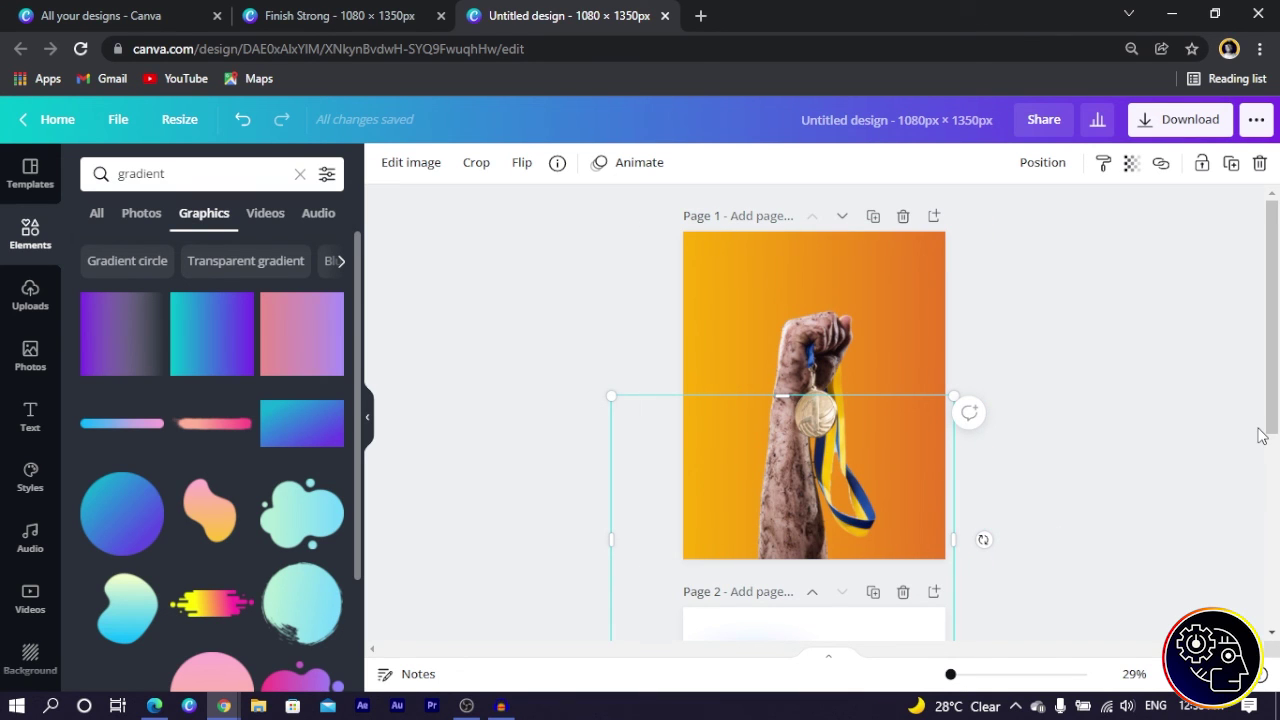
right_click(773, 259)
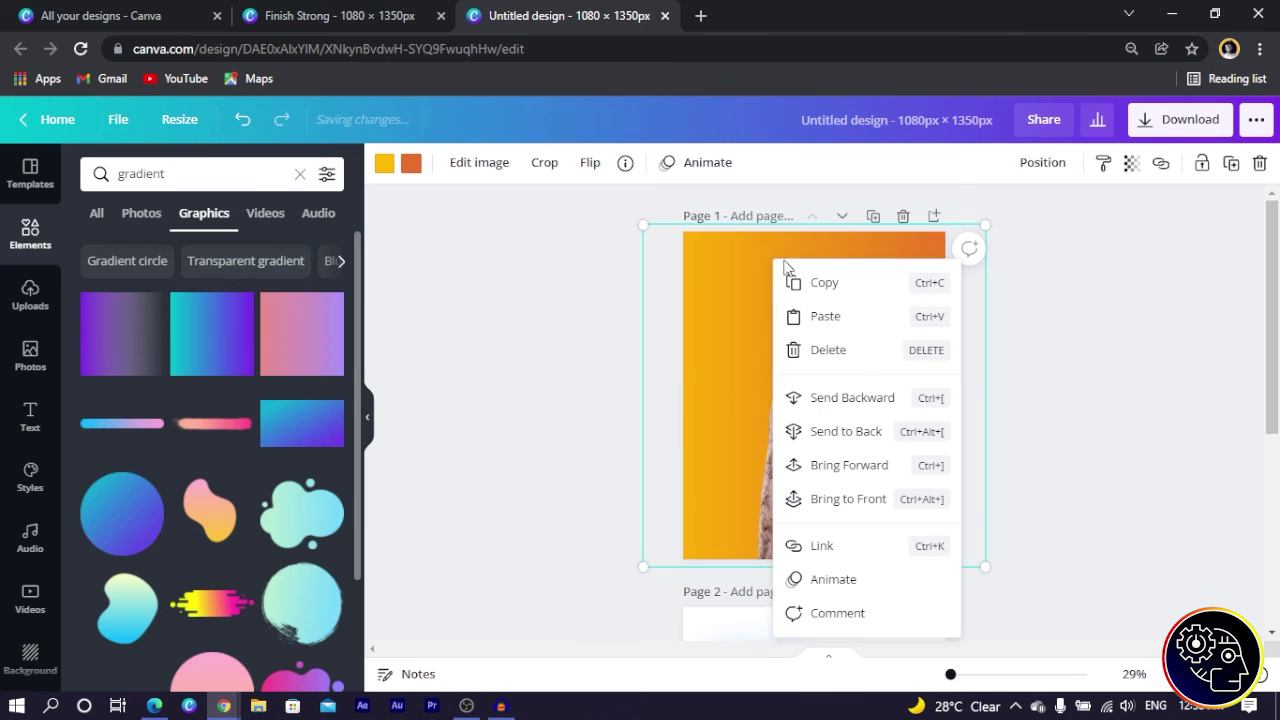
left_click(829, 434)
left_click(475, 313)
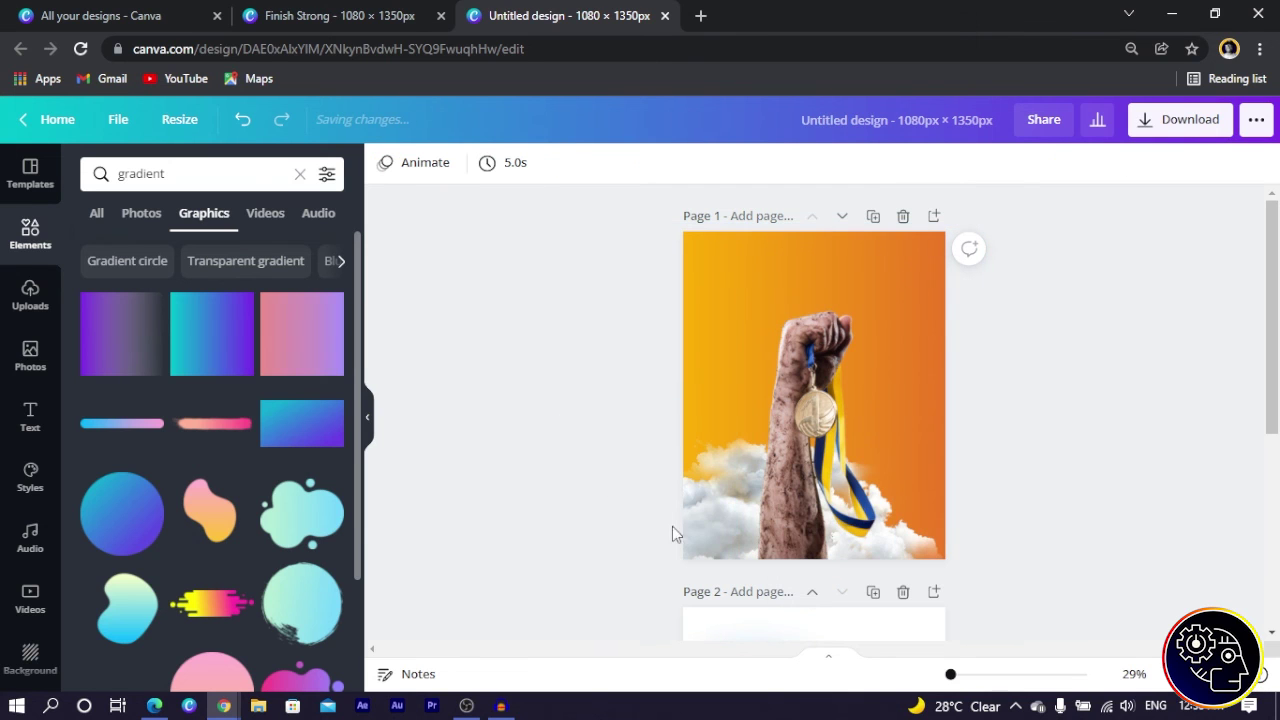
Flip, enlarge and reposition the cloud, spreading clouds along page 1's bottom edge behind and in front of the arm
left_click_drag(713, 506, 615, 544)
left_click(522, 162)
left_click(587, 208)
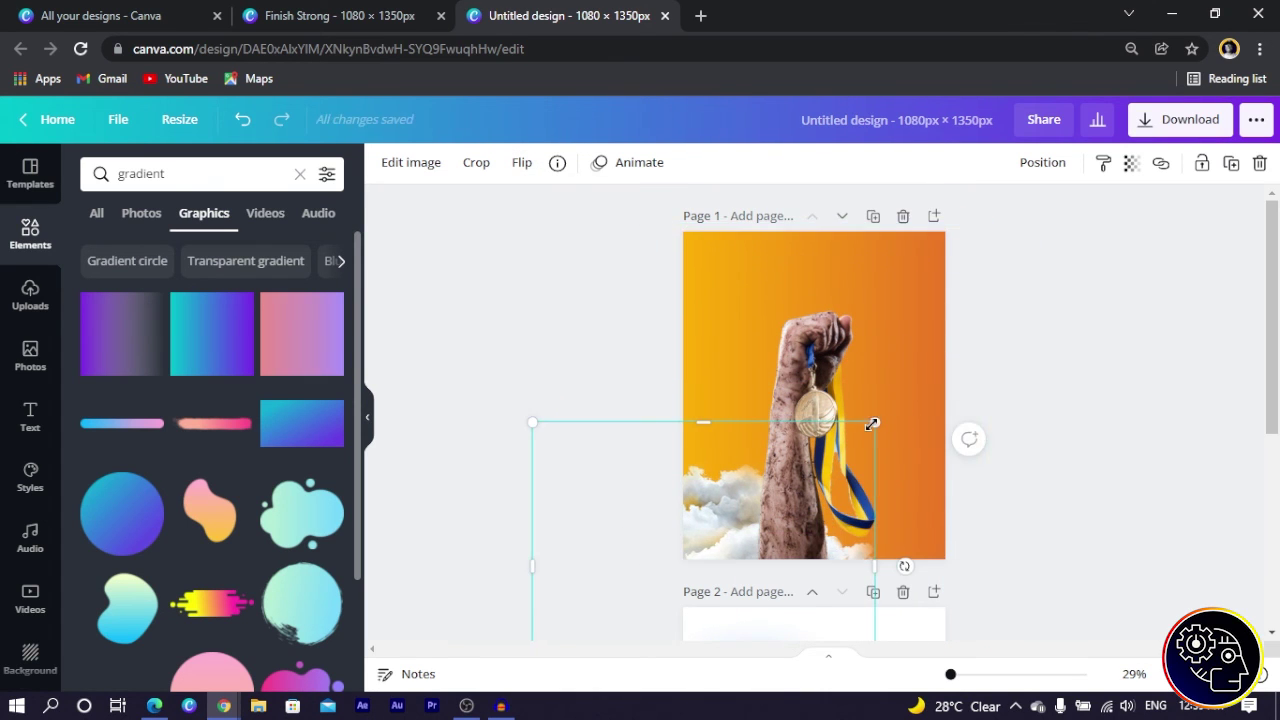
left_click_drag(872, 423, 916, 396)
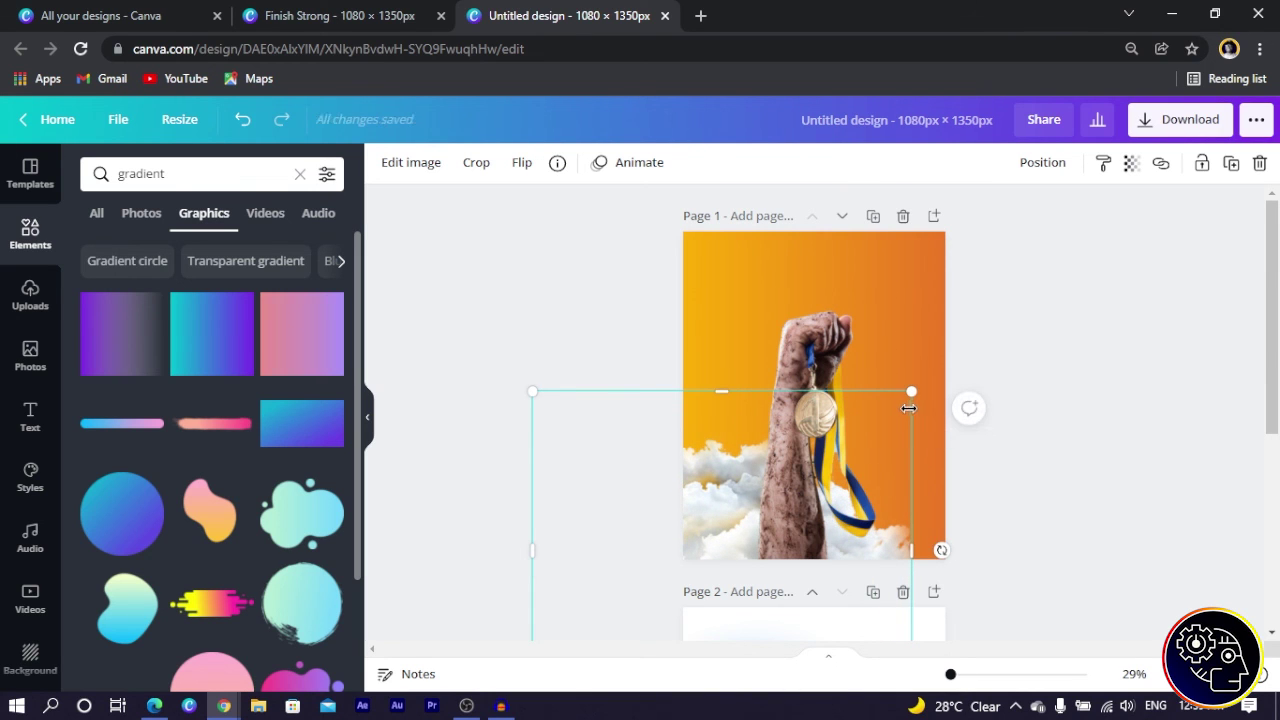
left_click_drag(714, 507, 891, 506)
Shift the arm cutout slightly right, shrink it a little and align its base with the page's bottom edge
left_click(800, 340)
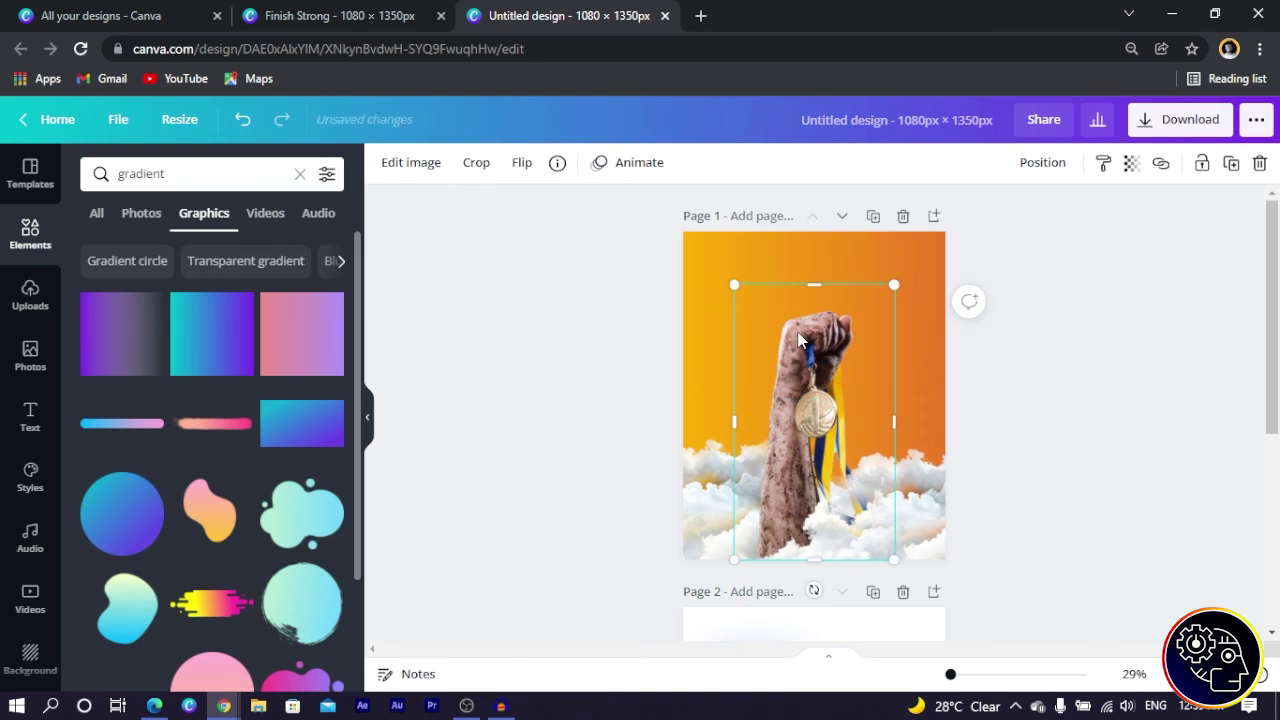
left_click_drag(800, 340, 812, 367)
left_click(601, 330)
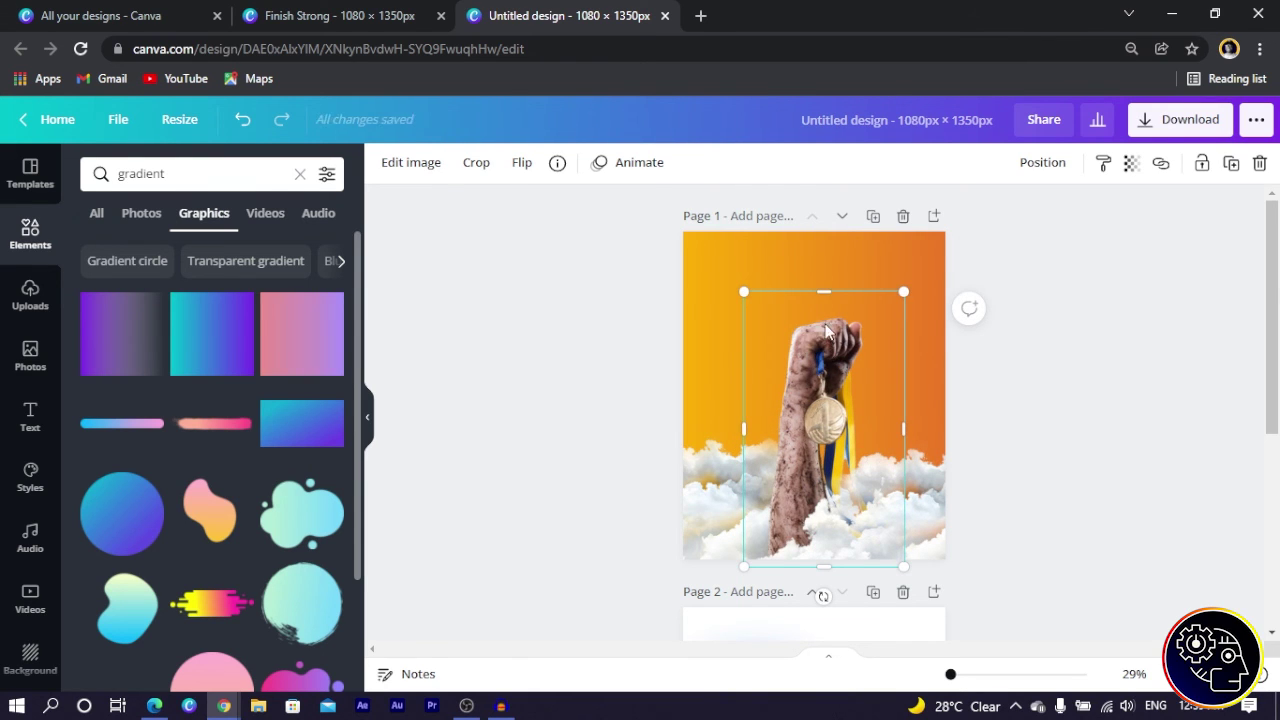
left_click_drag(900, 290, 897, 302)
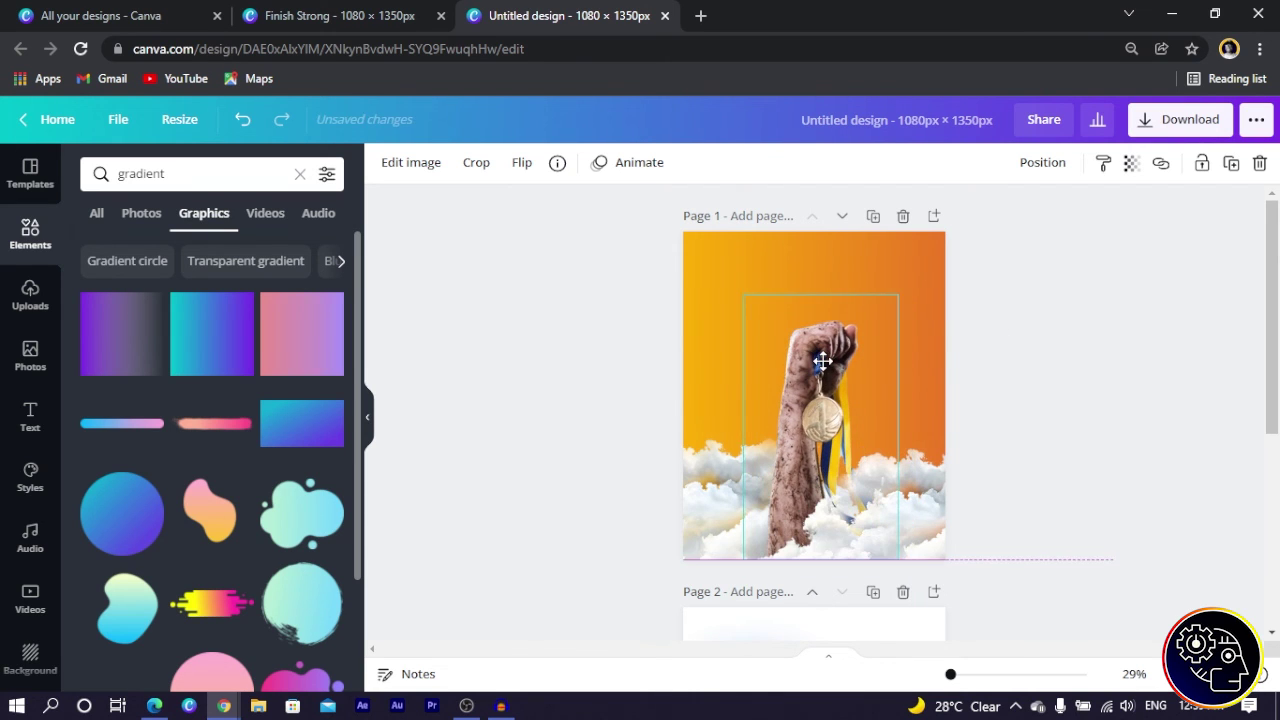
left_click(623, 348)
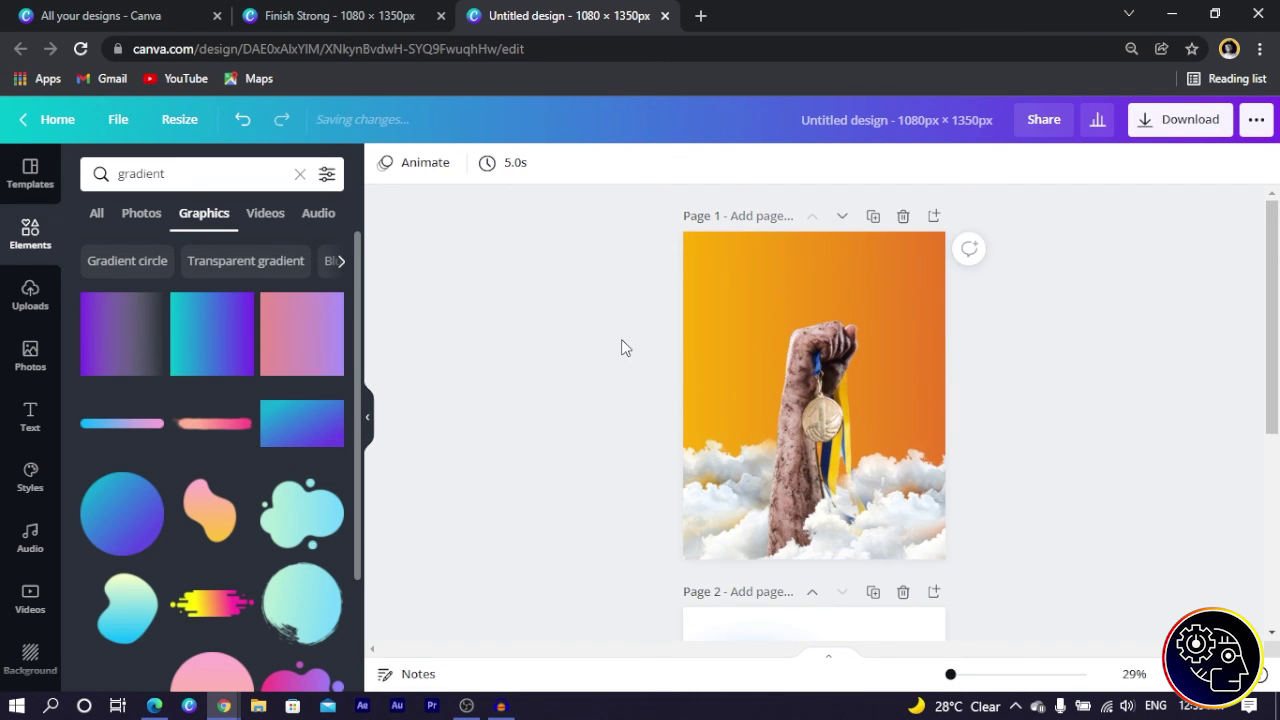
Enlarge the arm cutout slightly, extending it up and to the left while keeping its base in place
left_click(779, 335)
left_click_drag(741, 296, 735, 285)
left_click(746, 322)
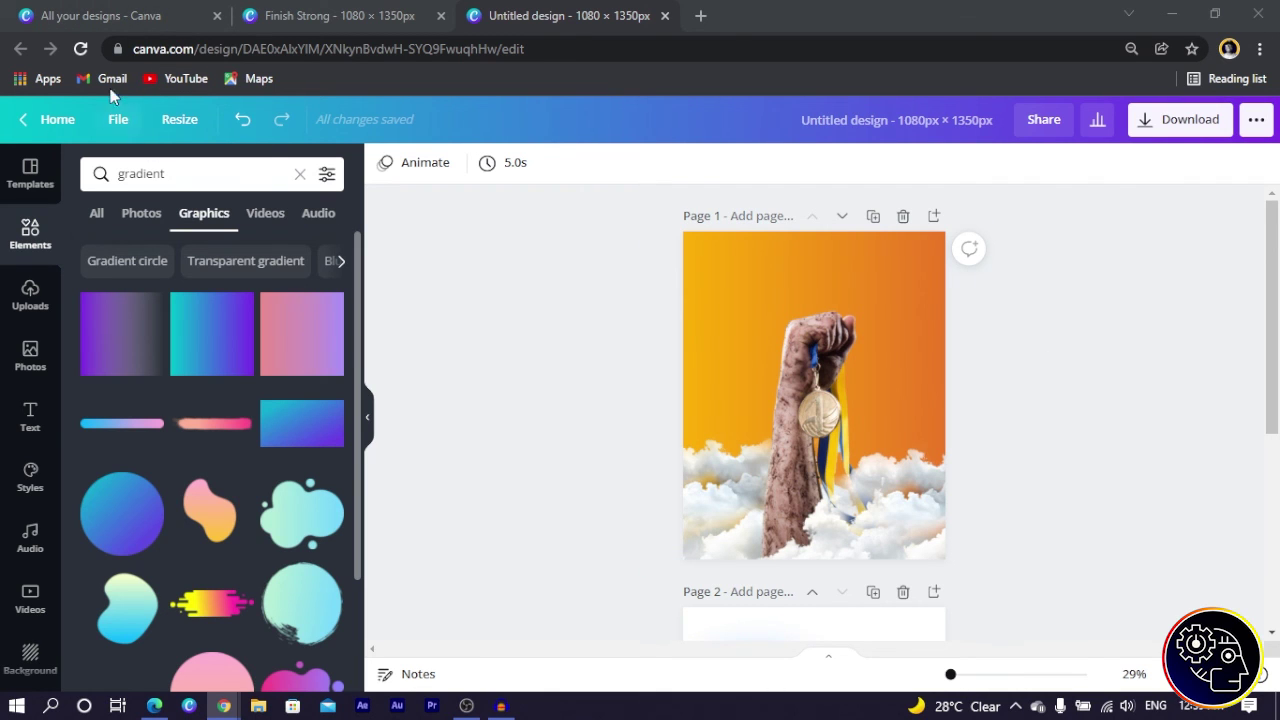
Add a heading text box to page 1 and place it just above the raised fist
left_click(29, 418)
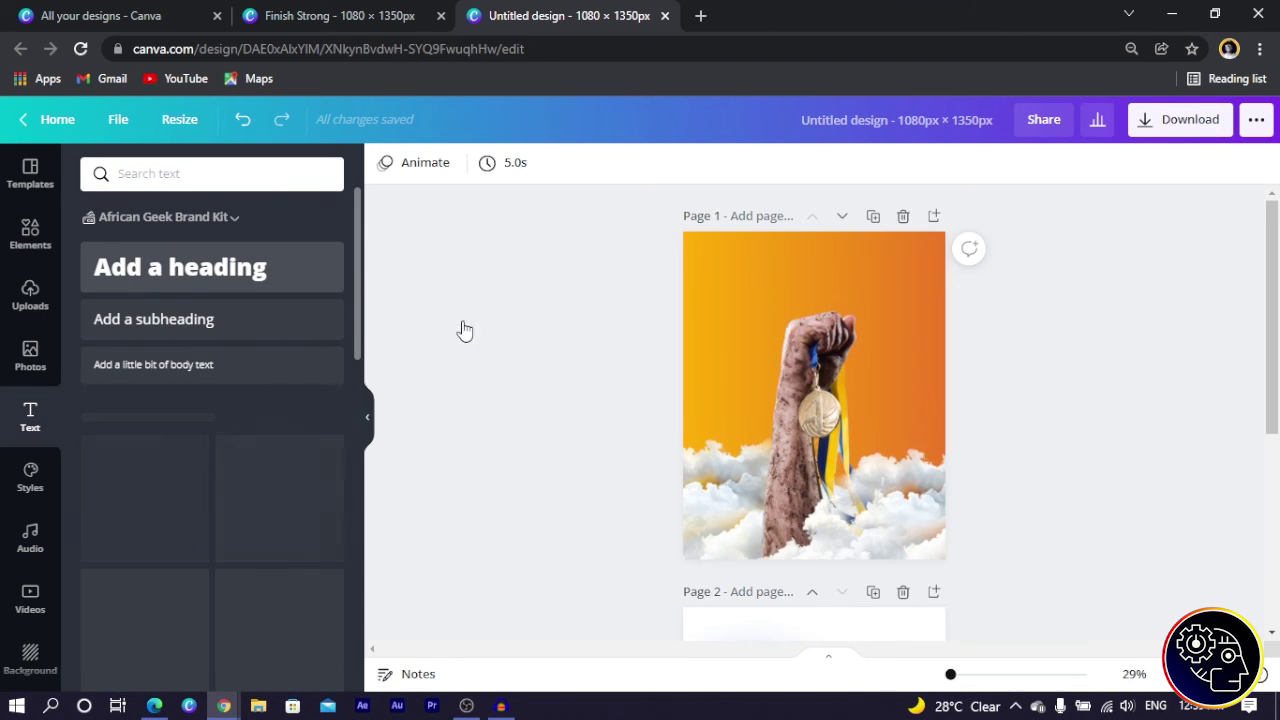
left_click(180, 266)
left_click_drag(826, 444, 833, 326)
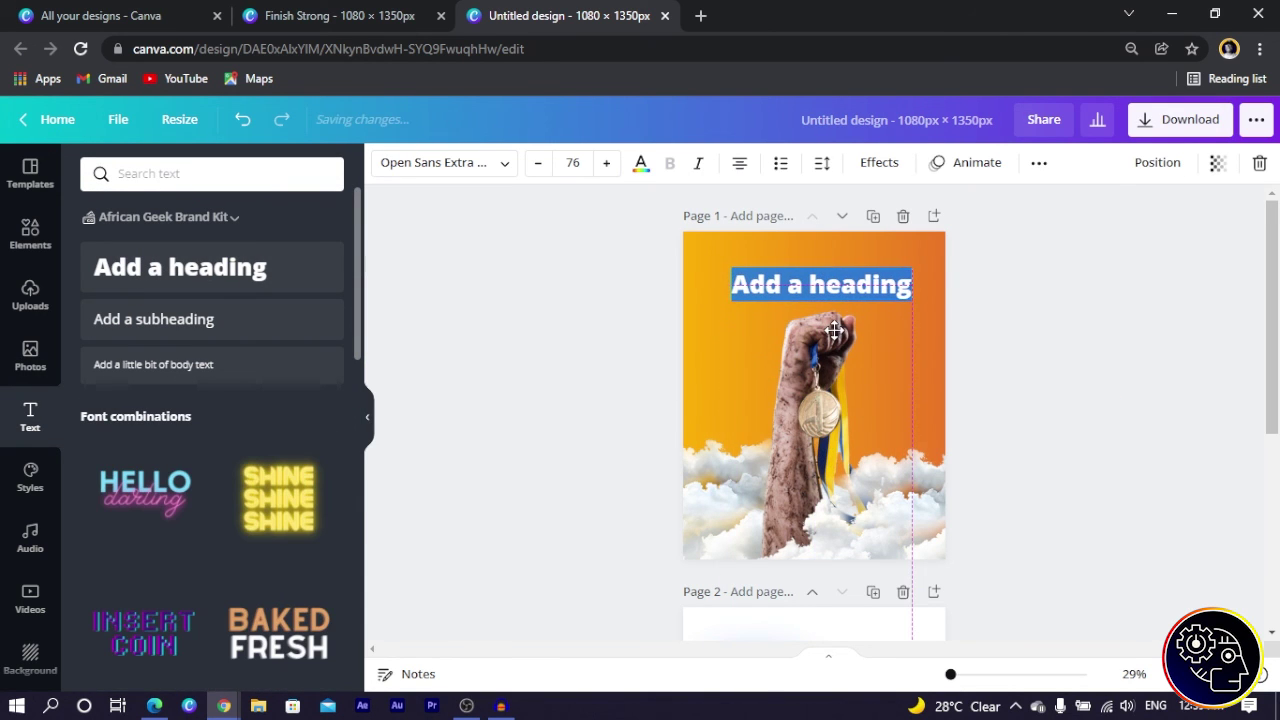
Set the heading's font to iCiel Gotham Ultra and enlarge the text to a size of about 84.7
left_click(398, 166)
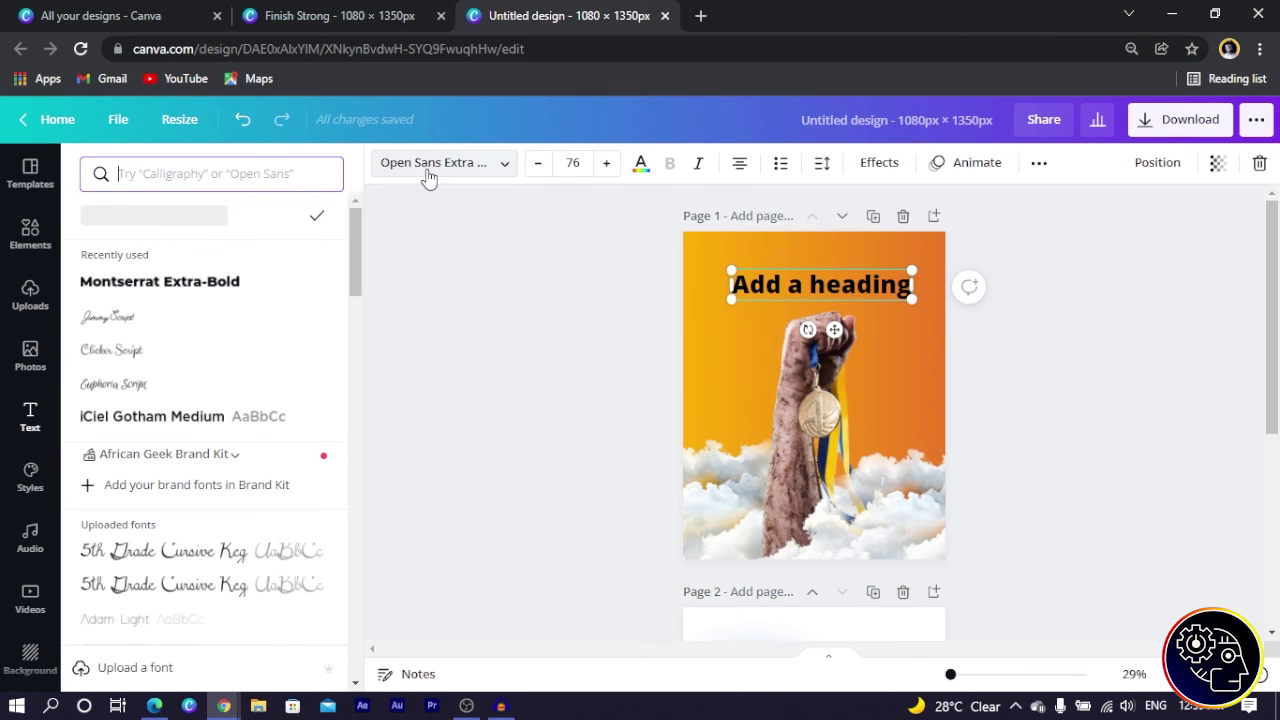
left_click_drag(351, 246, 386, 429)
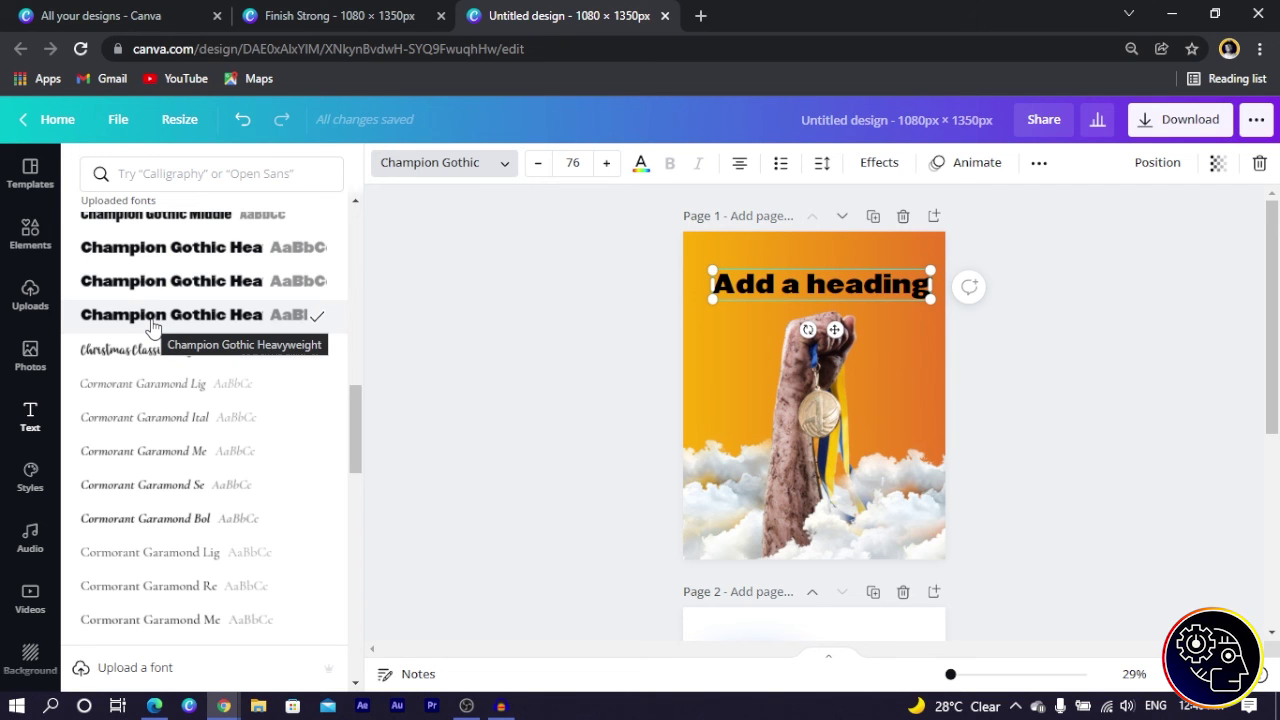
scroll(130, 340, "down", 5)
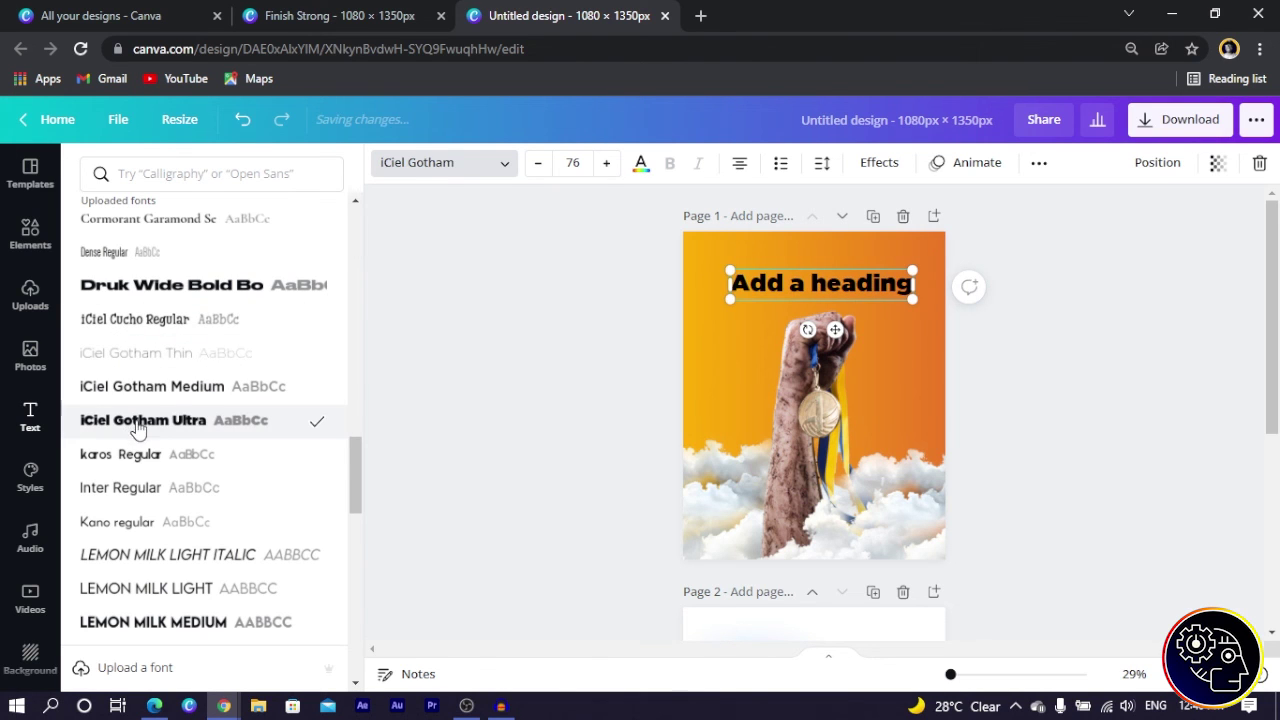
scroll(362, 492, "down", 2)
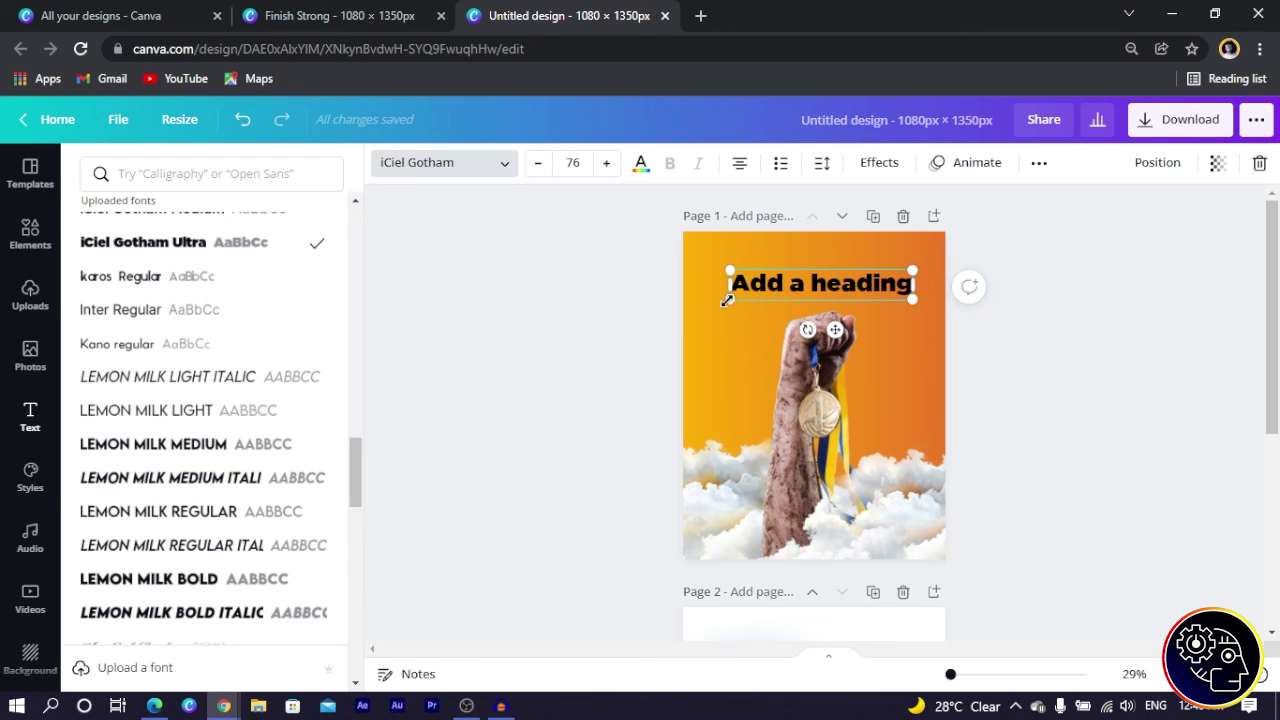
left_click_drag(727, 300, 708, 303)
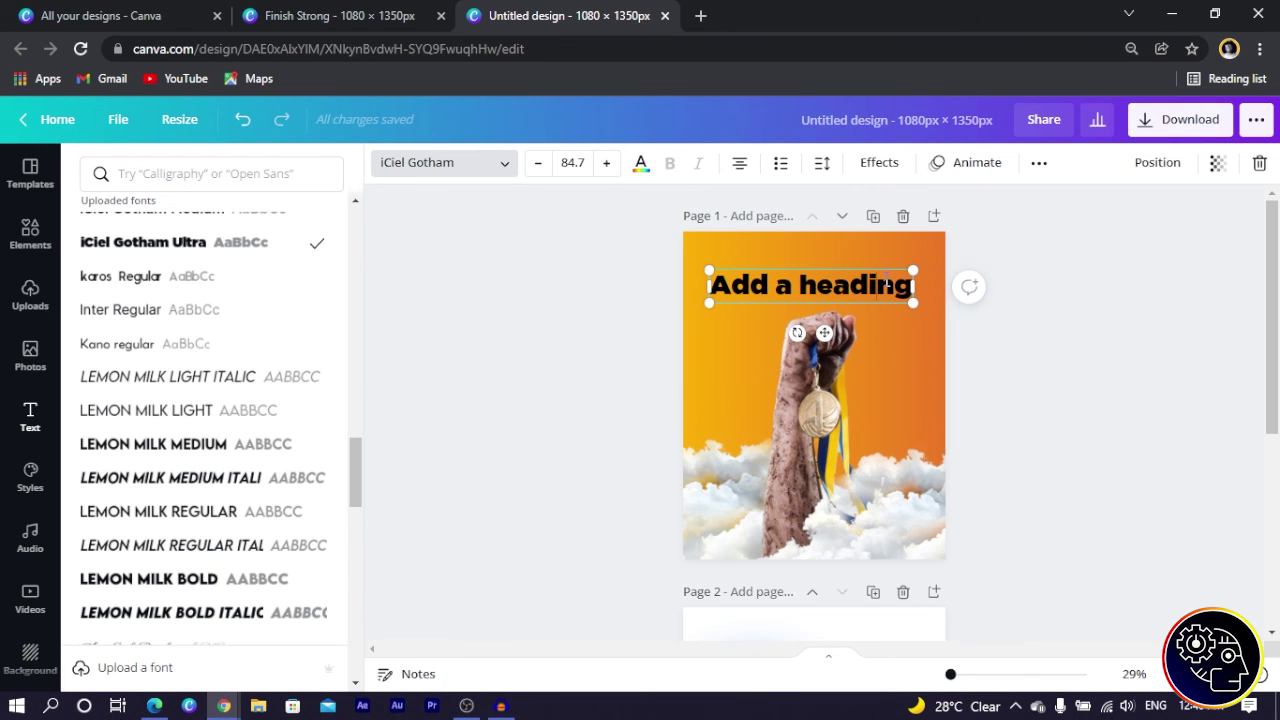
Replace the heading's placeholder text with "STRONG" in capital letters
double_click(886, 285)
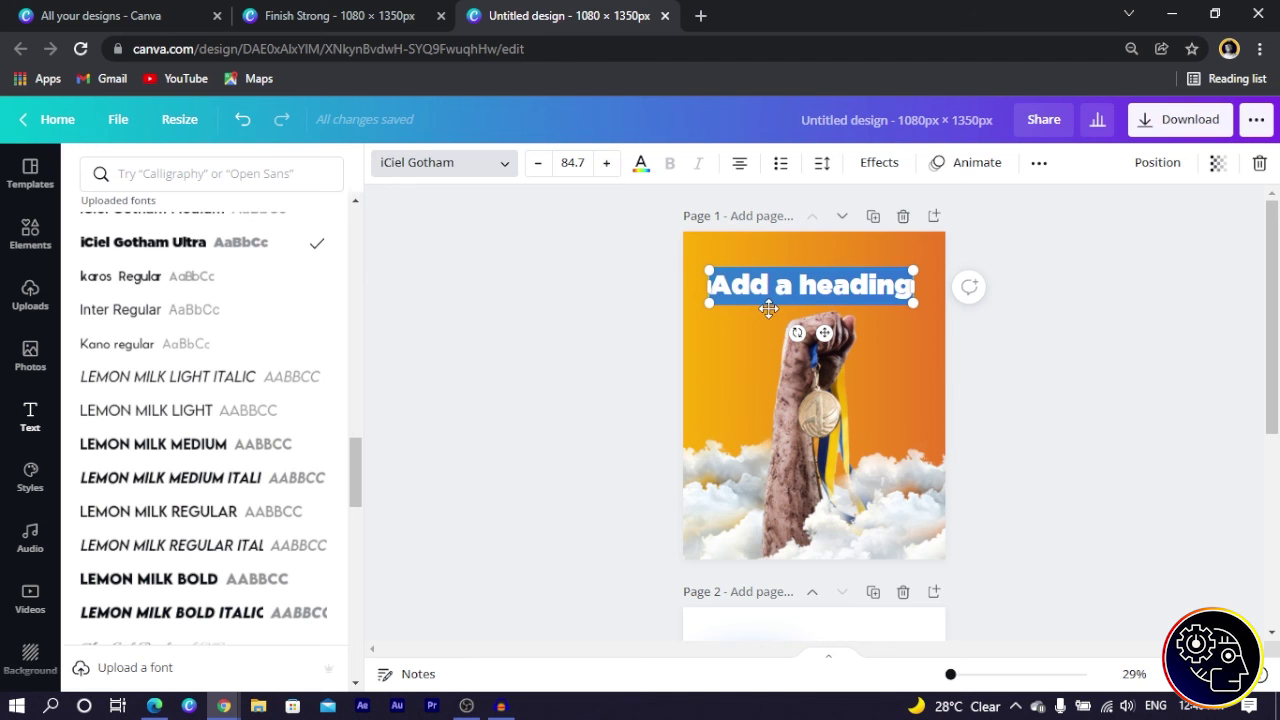
left_click(466, 705)
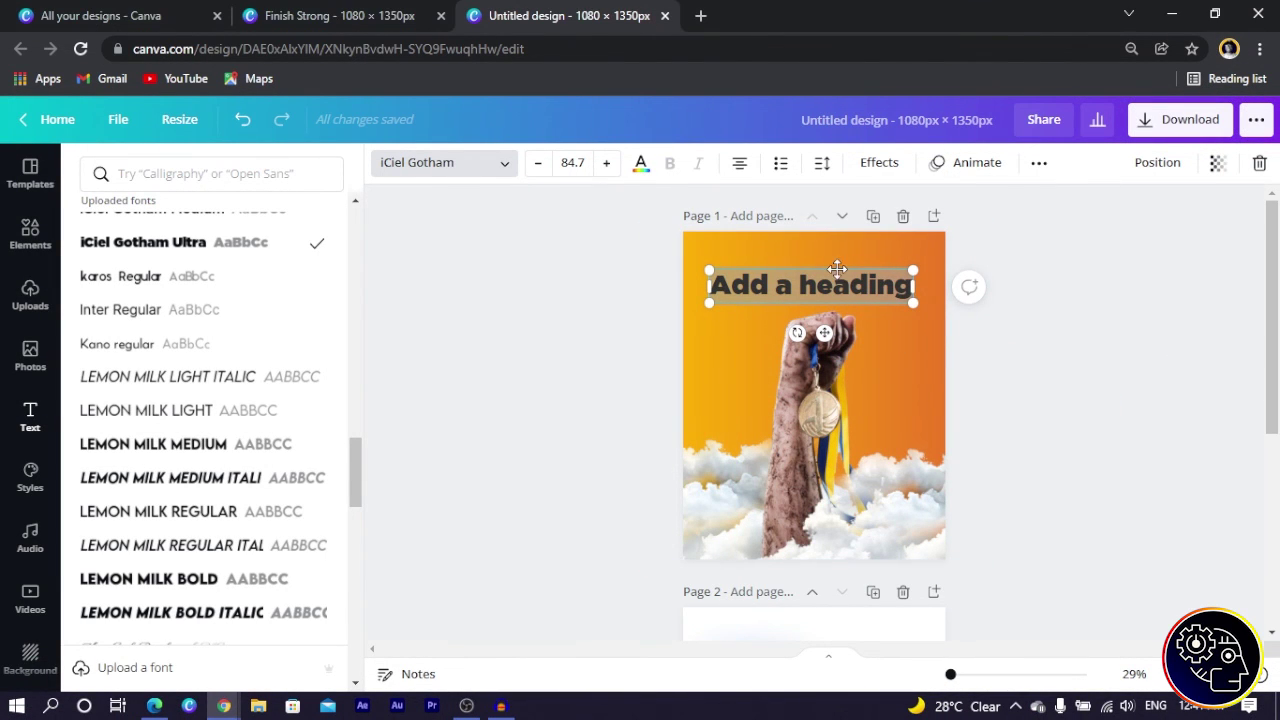
left_click(838, 280)
left_click(849, 288)
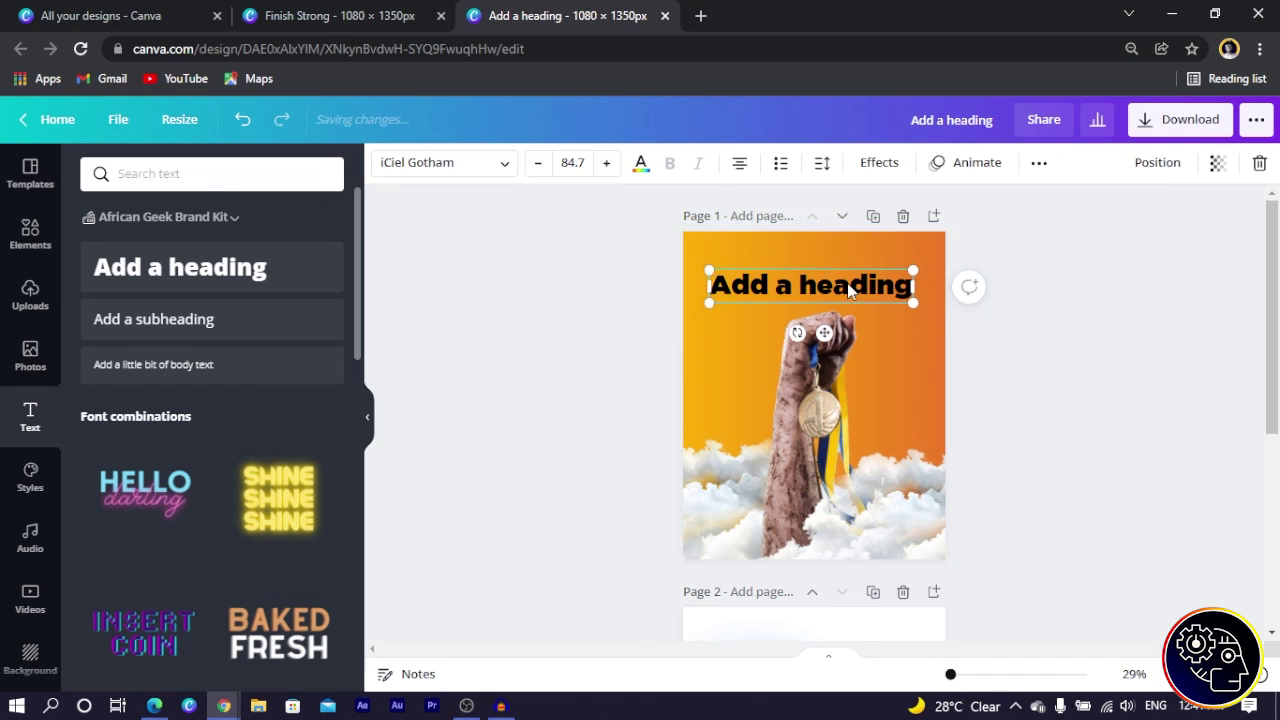
left_click(849, 288)
type("S")
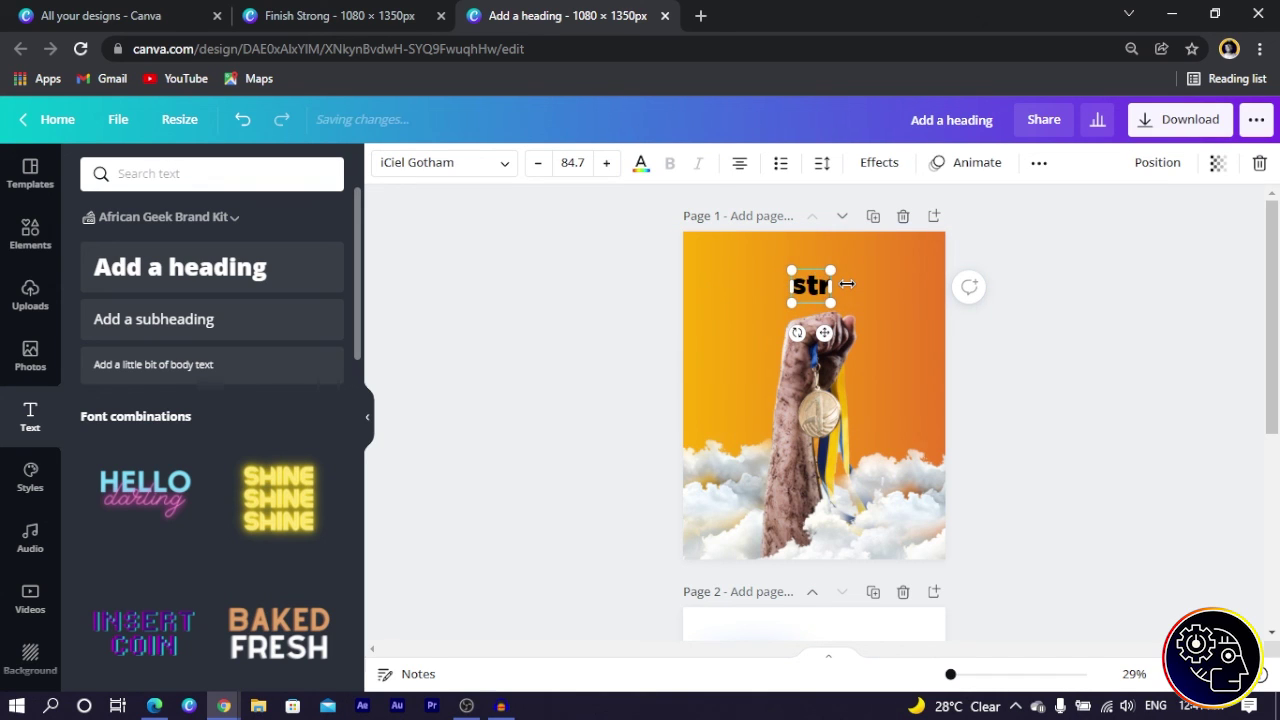
type("TONG")
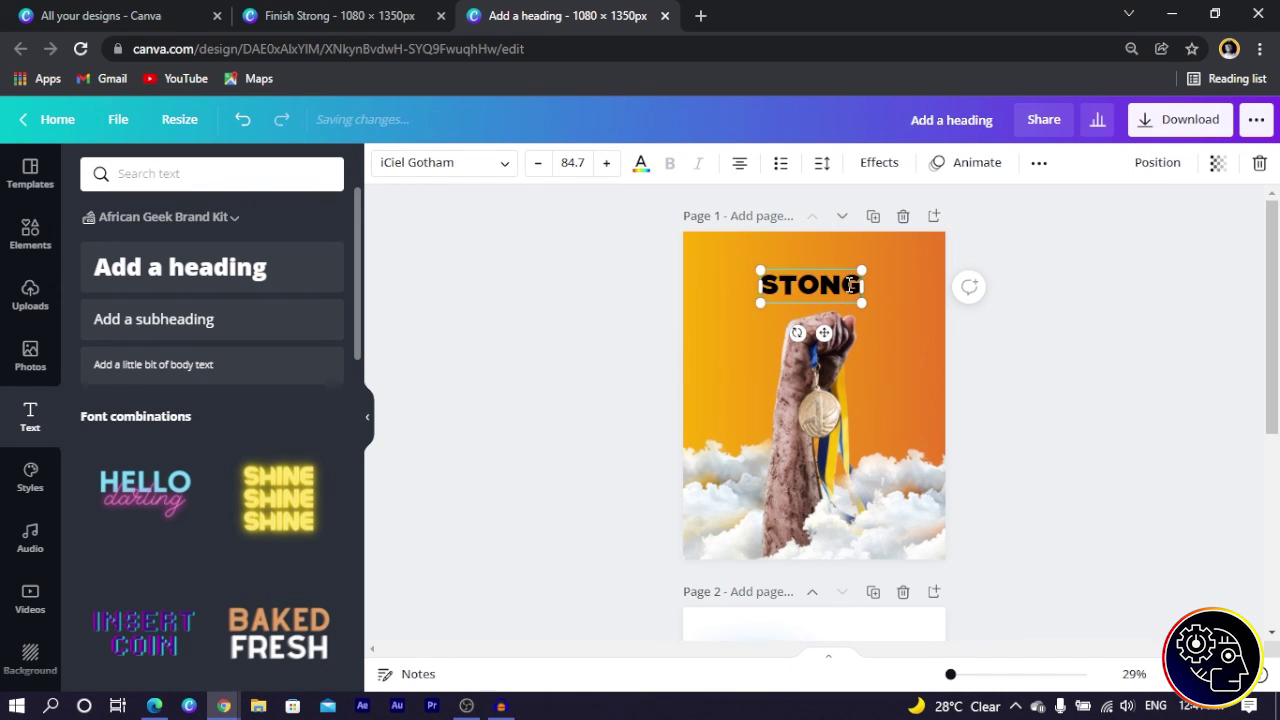
left_click(790, 285)
type("R")
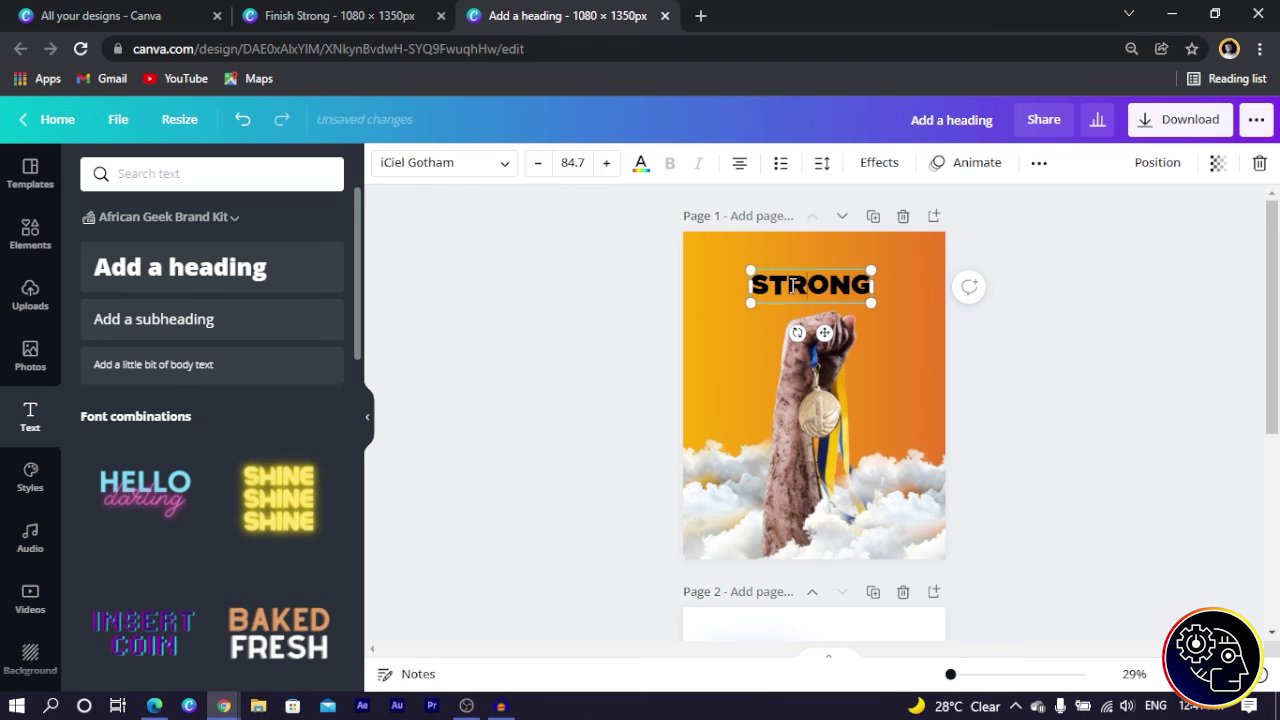
Enlarge the STRONG heading to a size of about 162 and position it across the page just above the fist
left_click_drag(751, 307, 695, 325)
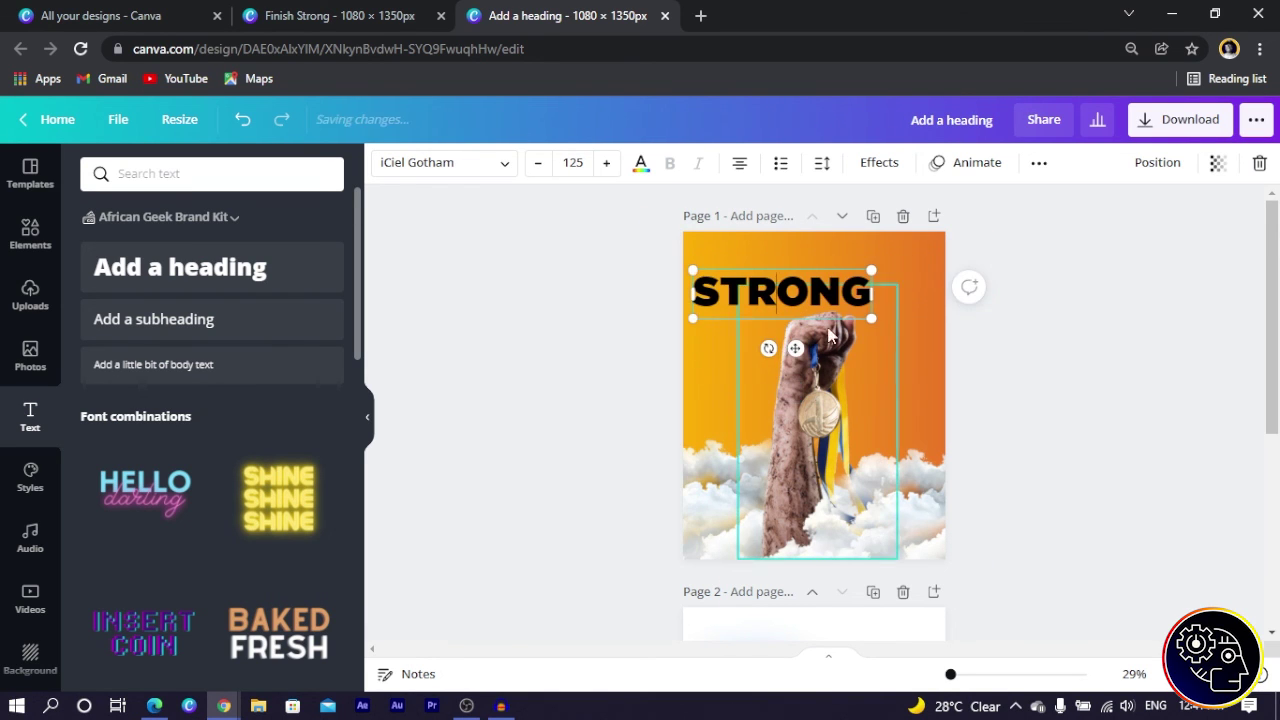
left_click_drag(871, 270, 924, 256)
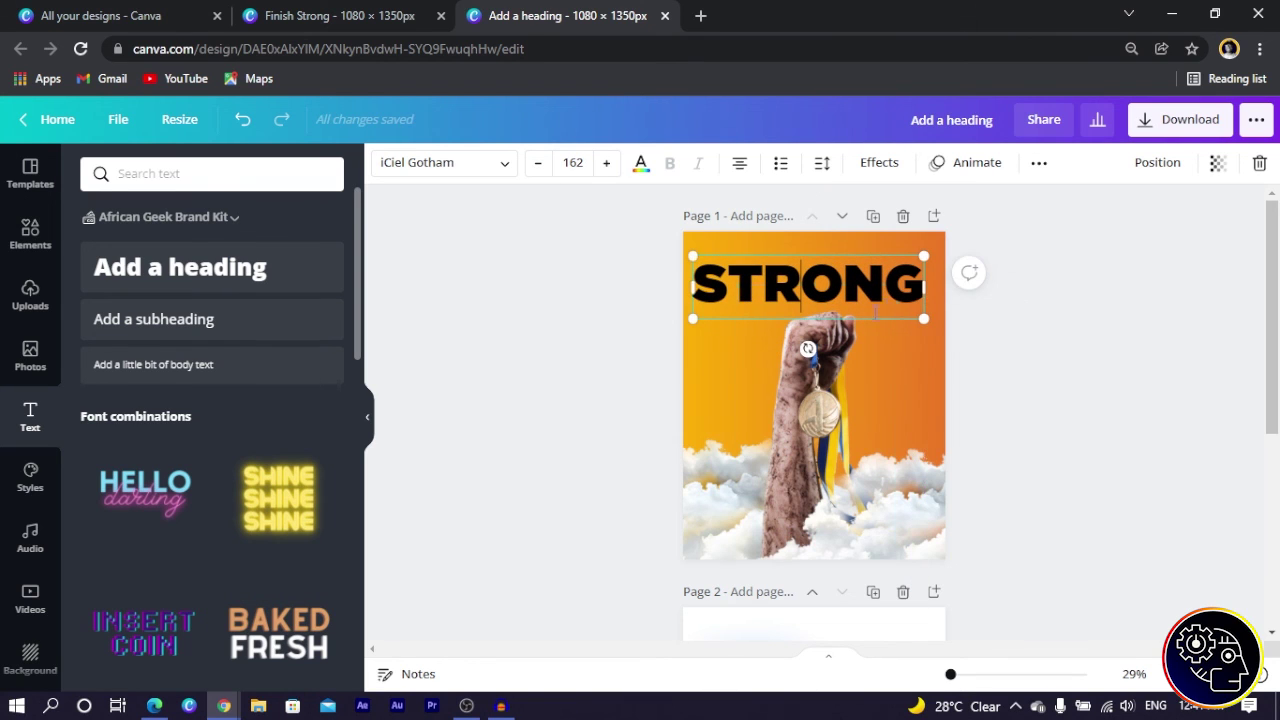
left_click_drag(802, 257, 800, 264)
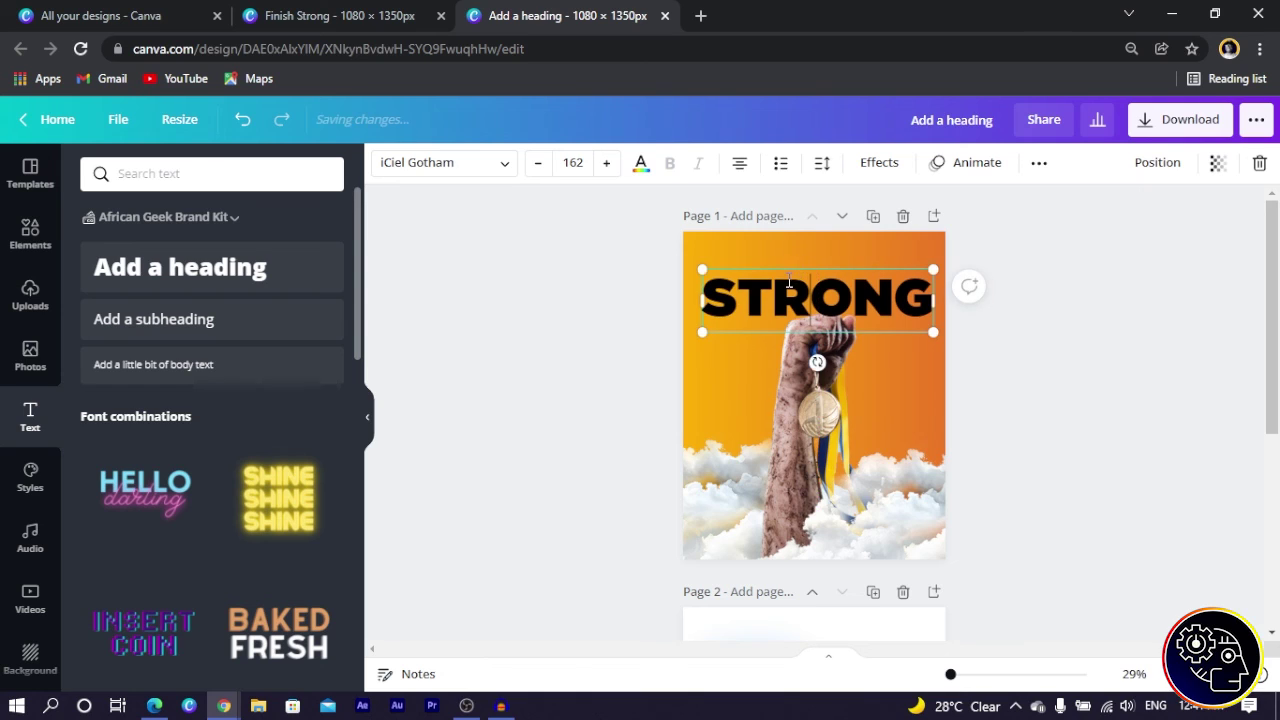
left_click(619, 304)
left_click(741, 289)
left_click(552, 291)
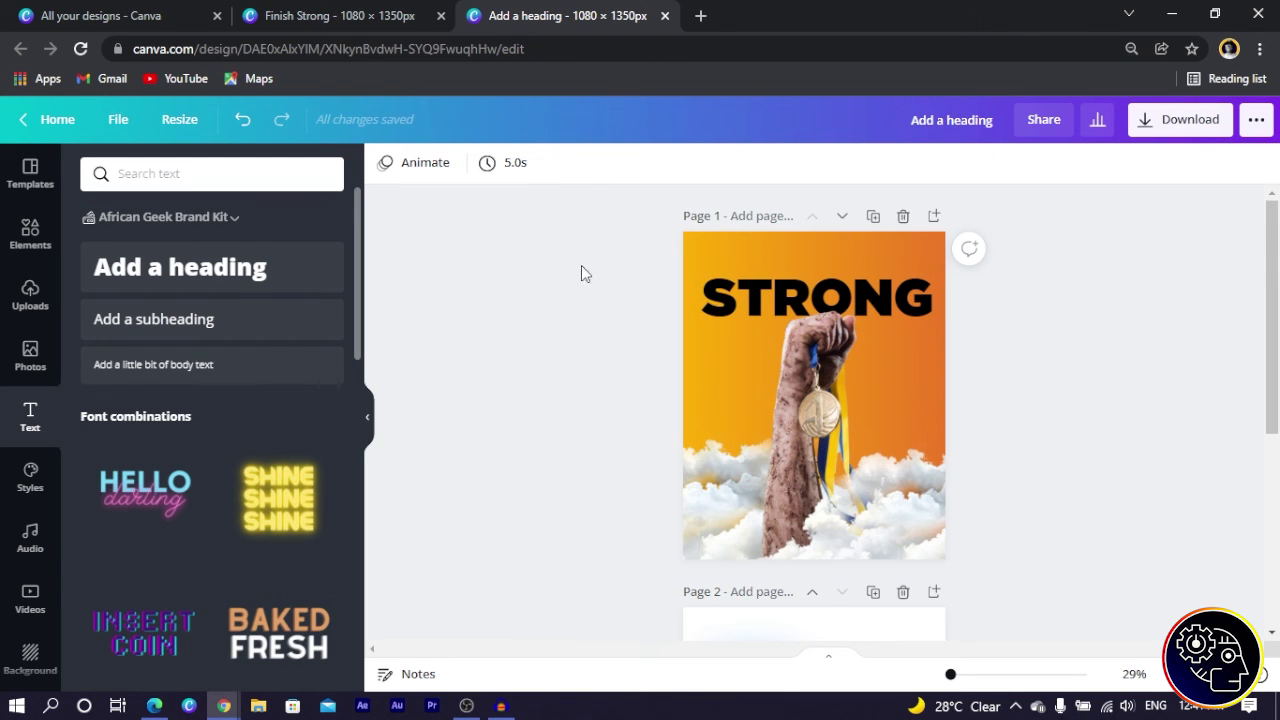
Recolor the STRONG heading dark blue (#112153) by sampling the medal's blue ribbon
left_click(716, 290)
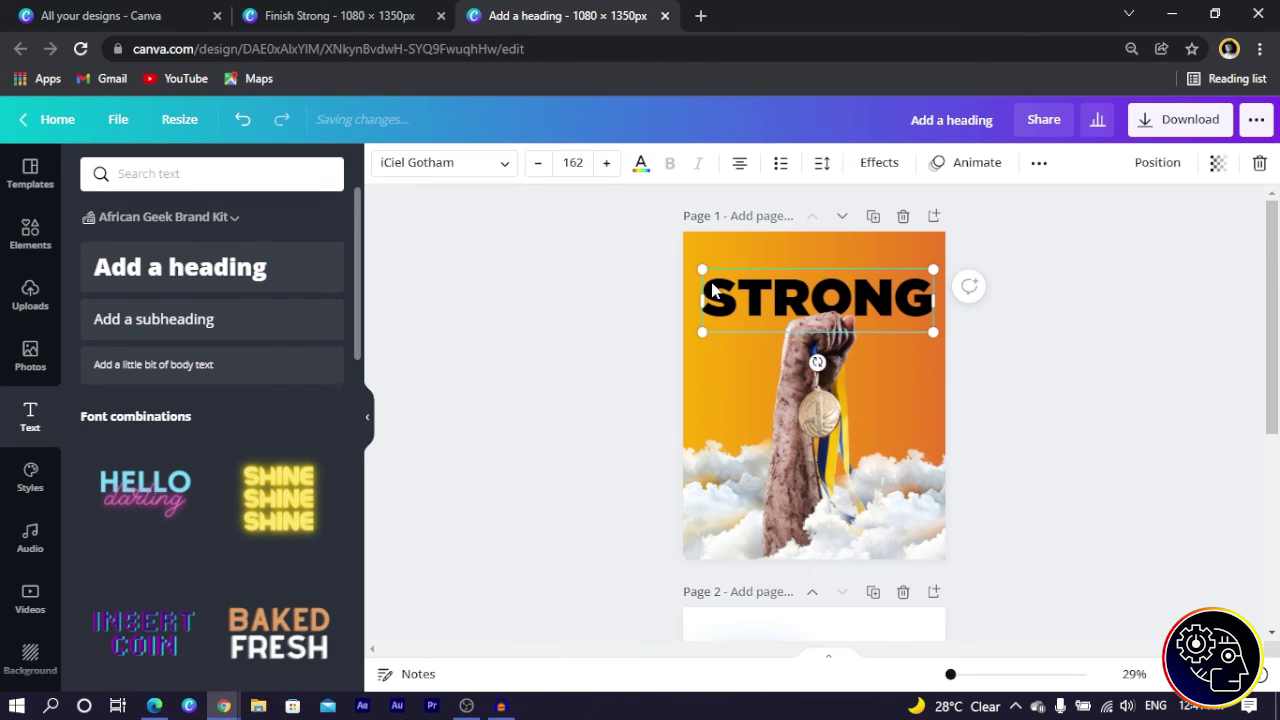
left_click(639, 163)
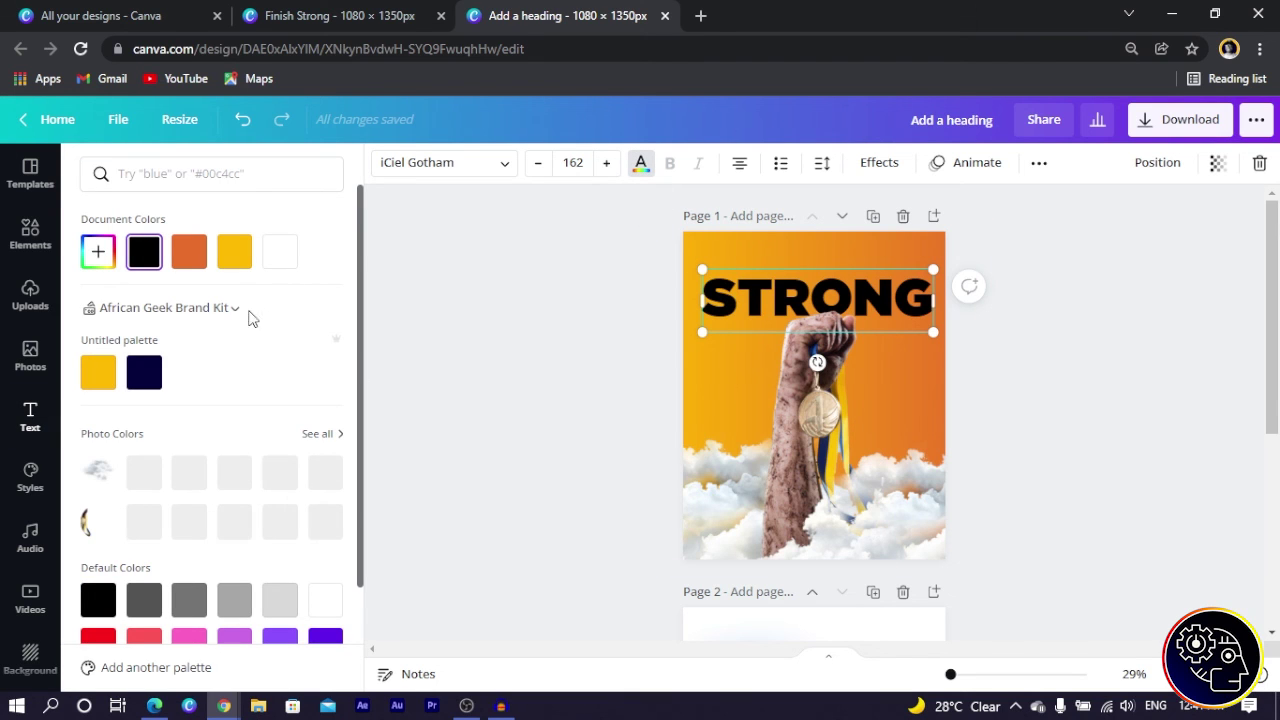
left_click(97, 254)
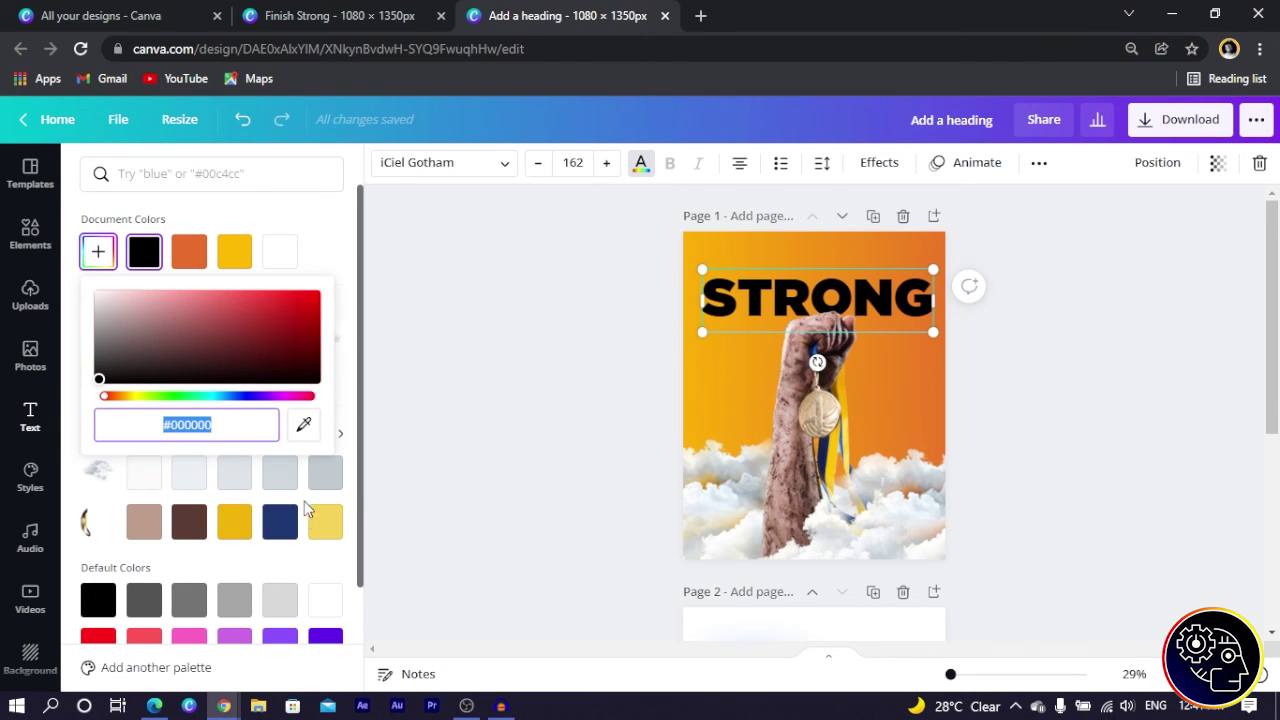
left_click(303, 424)
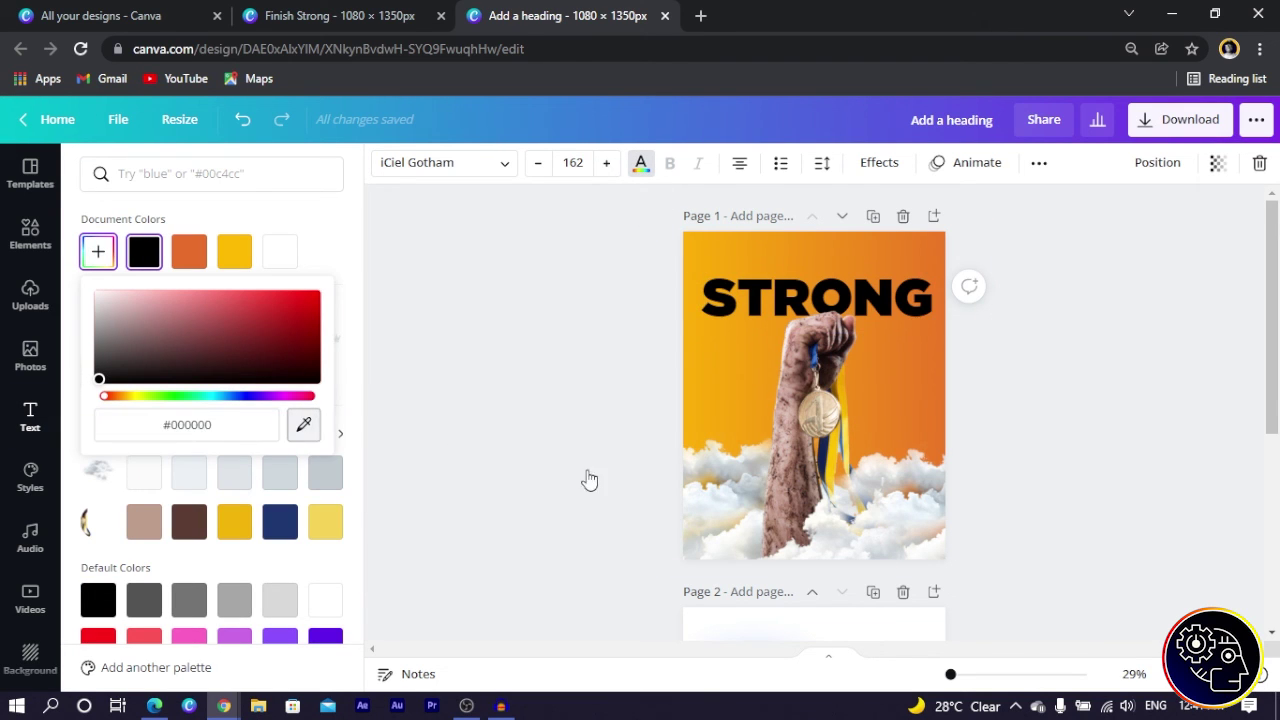
left_click(820, 458)
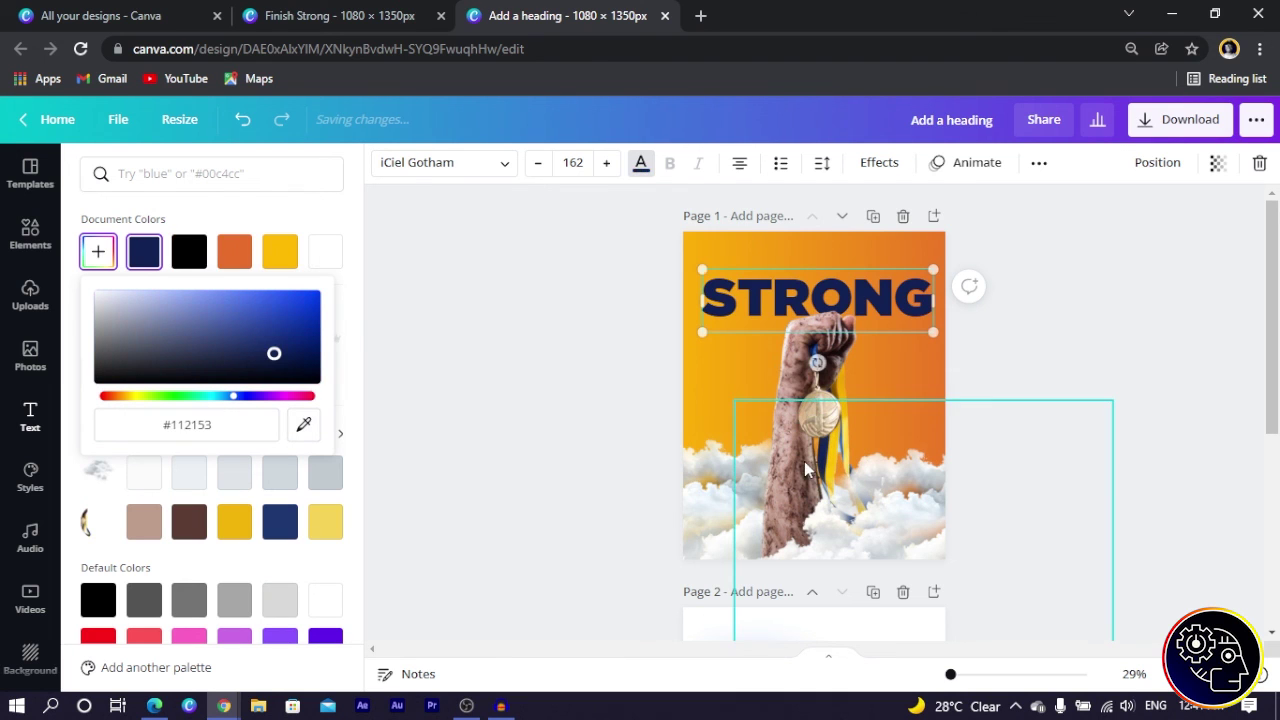
left_click(534, 317)
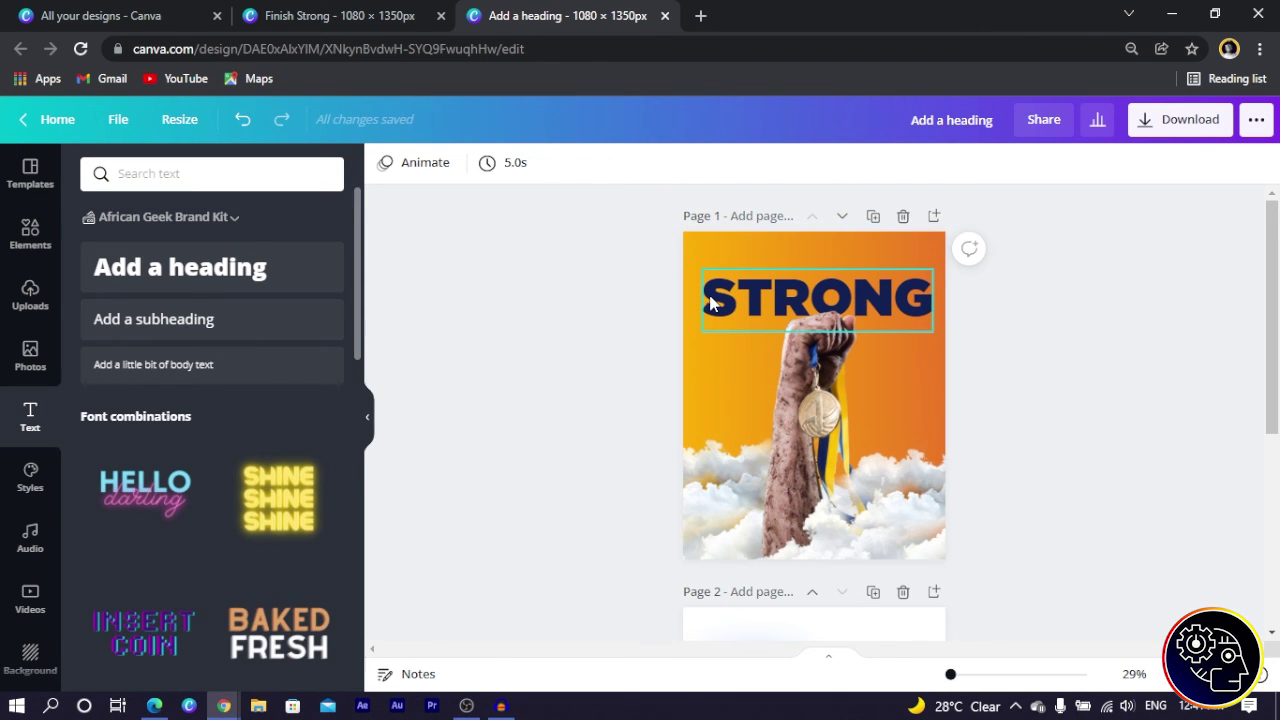
Move the blue light flare from page 2 onto the lower edge of the heading's letter N on page 1
scroll(660, 340, "down", 4)
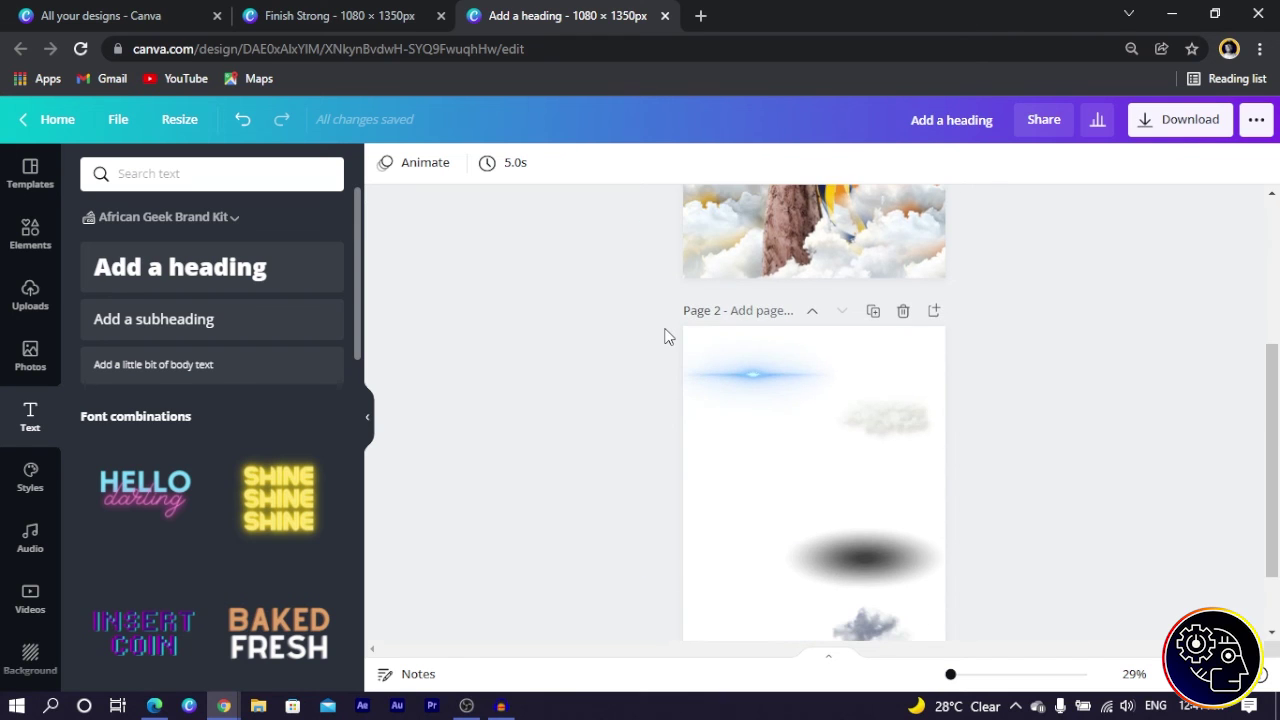
left_click(724, 289)
left_click_drag(722, 288, 872, 320)
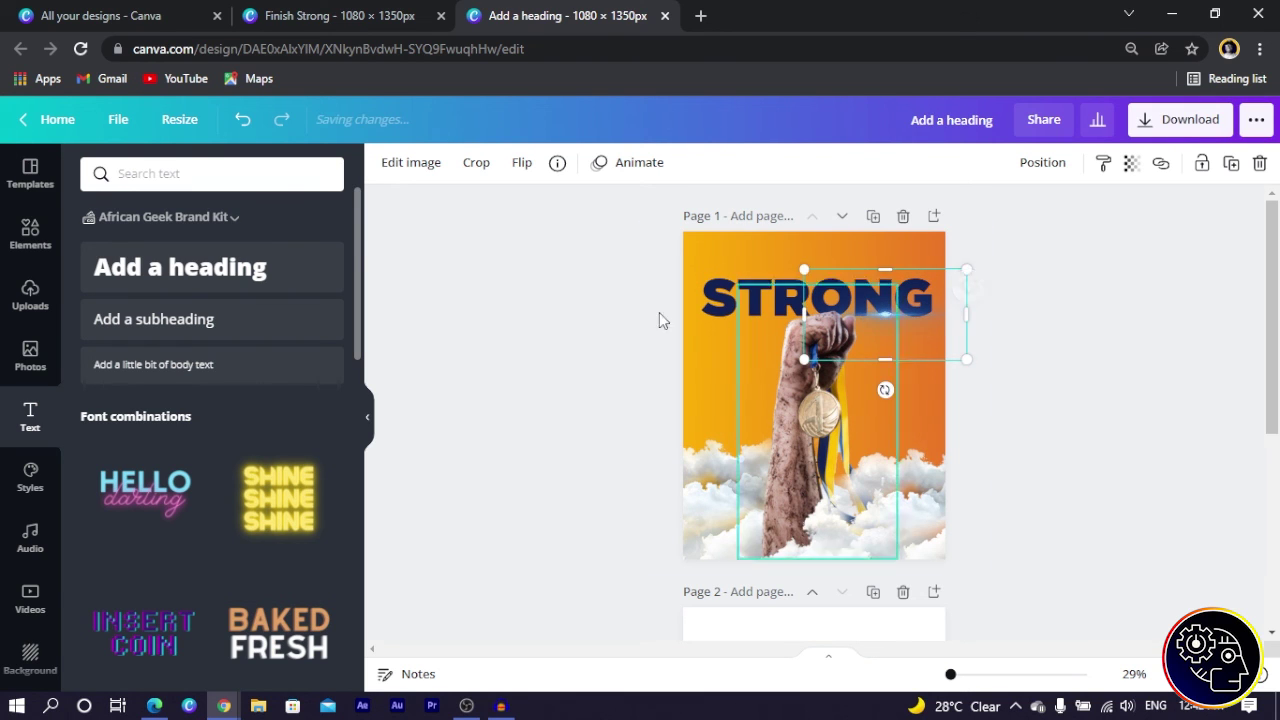
left_click(576, 303)
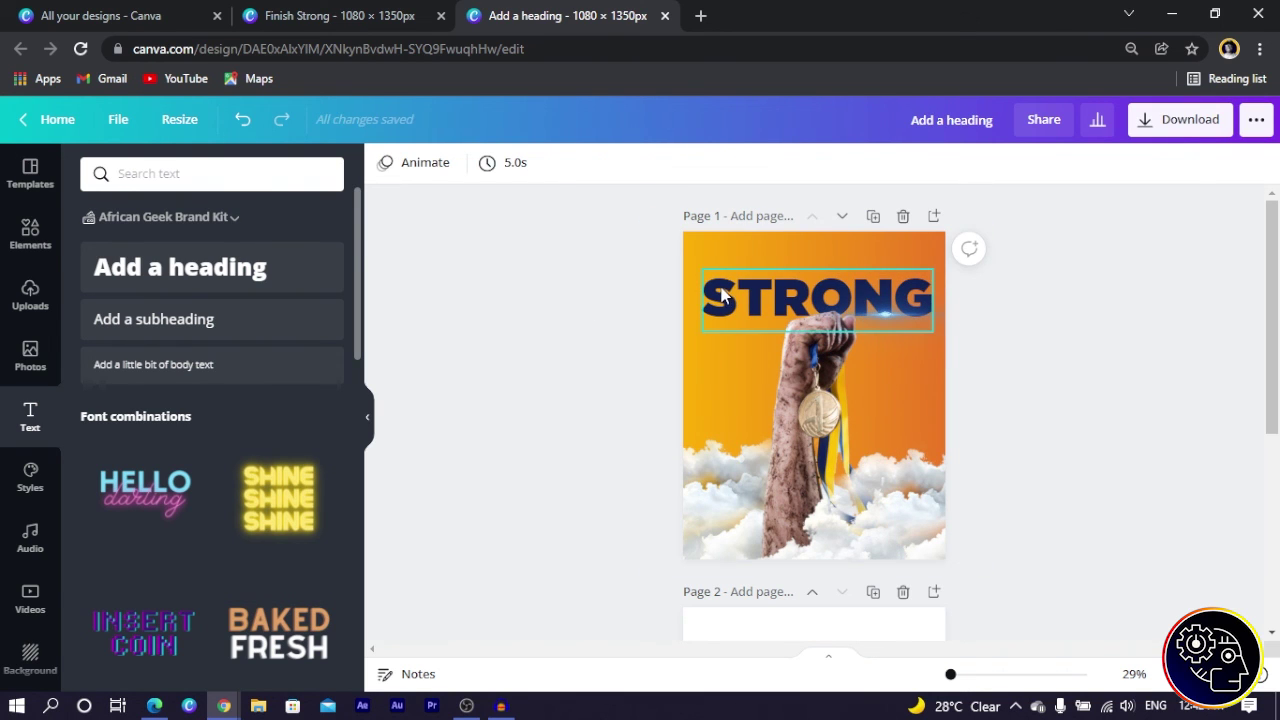
Select the STRONG heading, light flare and arm cutout together and nudge them down, freeing space above the heading
left_click(806, 343)
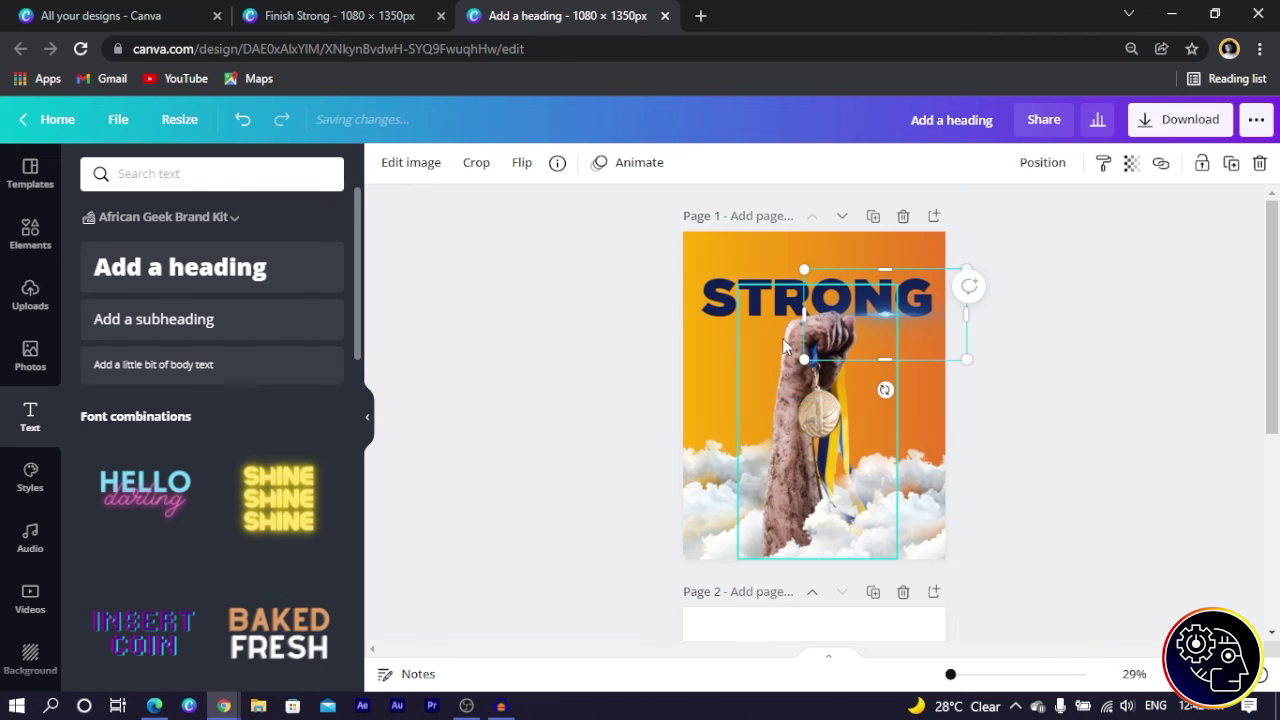
left_click_drag(640, 252, 850, 342)
key("Down")
key("Down")
key("Down")
key("Down")
key("Down")
key("Down")
key("Down")
key("Down")
key("Down")
key("Down")
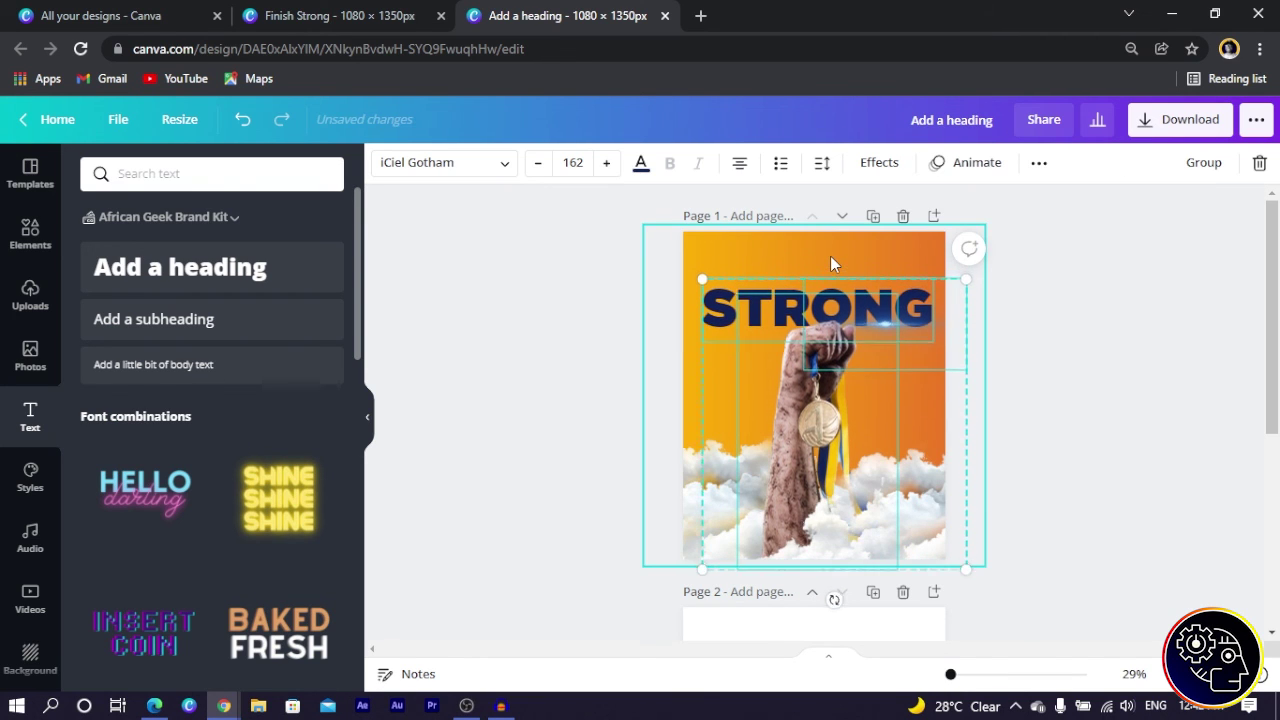
key("Down")
key("Down")
key("Down")
key("Down")
key("Down")
key("Down")
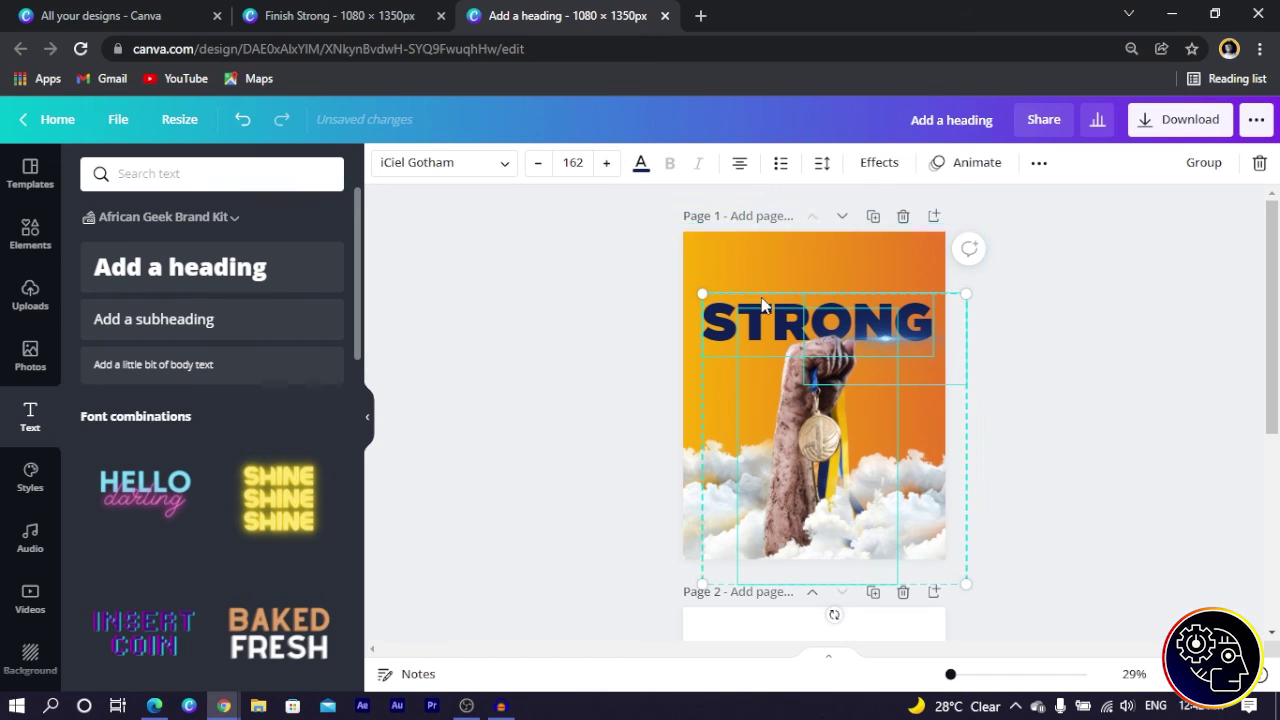
left_click(593, 351)
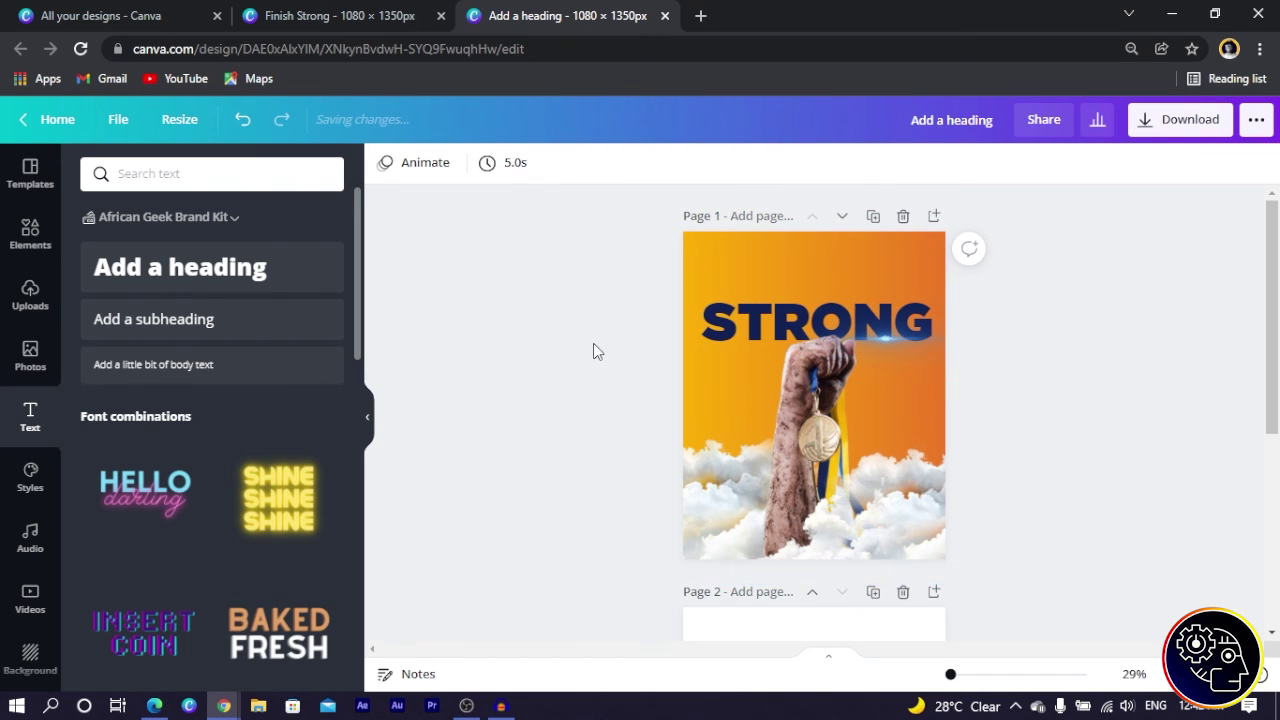
Duplicate the STRONG heading and stack the copy directly above the original, aligned with its edges
left_click(727, 333)
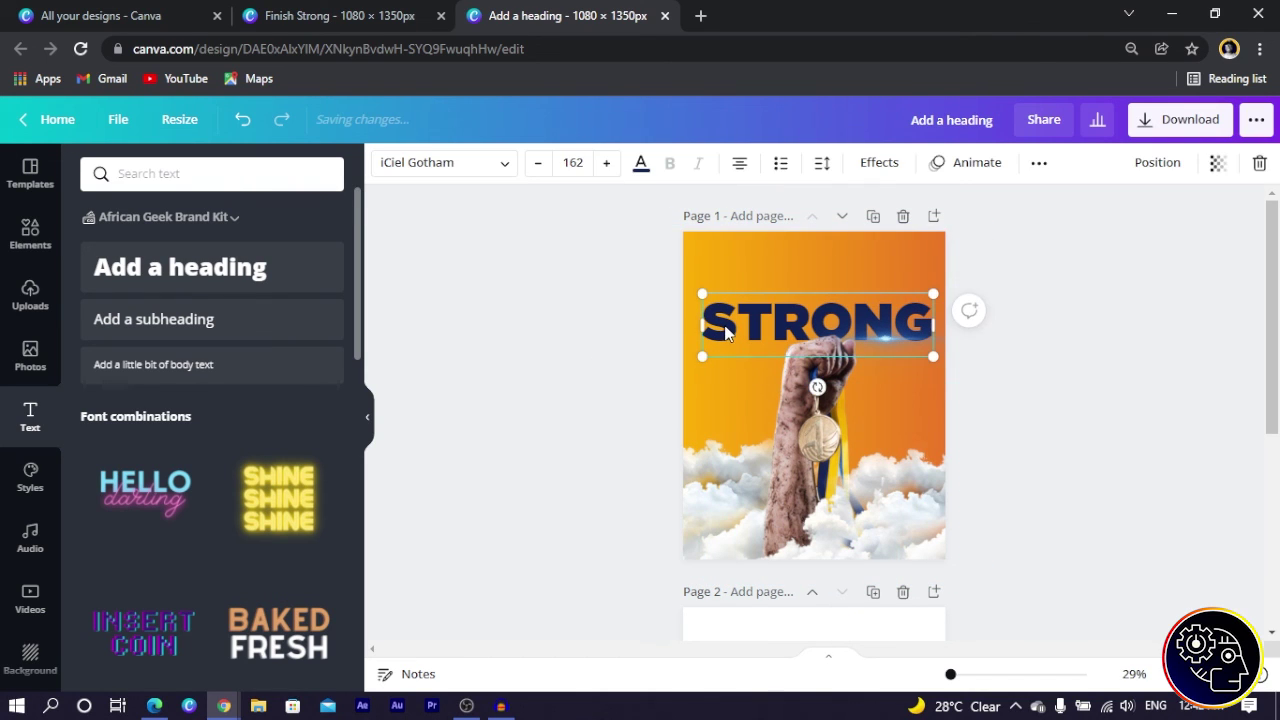
left_click(1039, 165)
left_click(1033, 204)
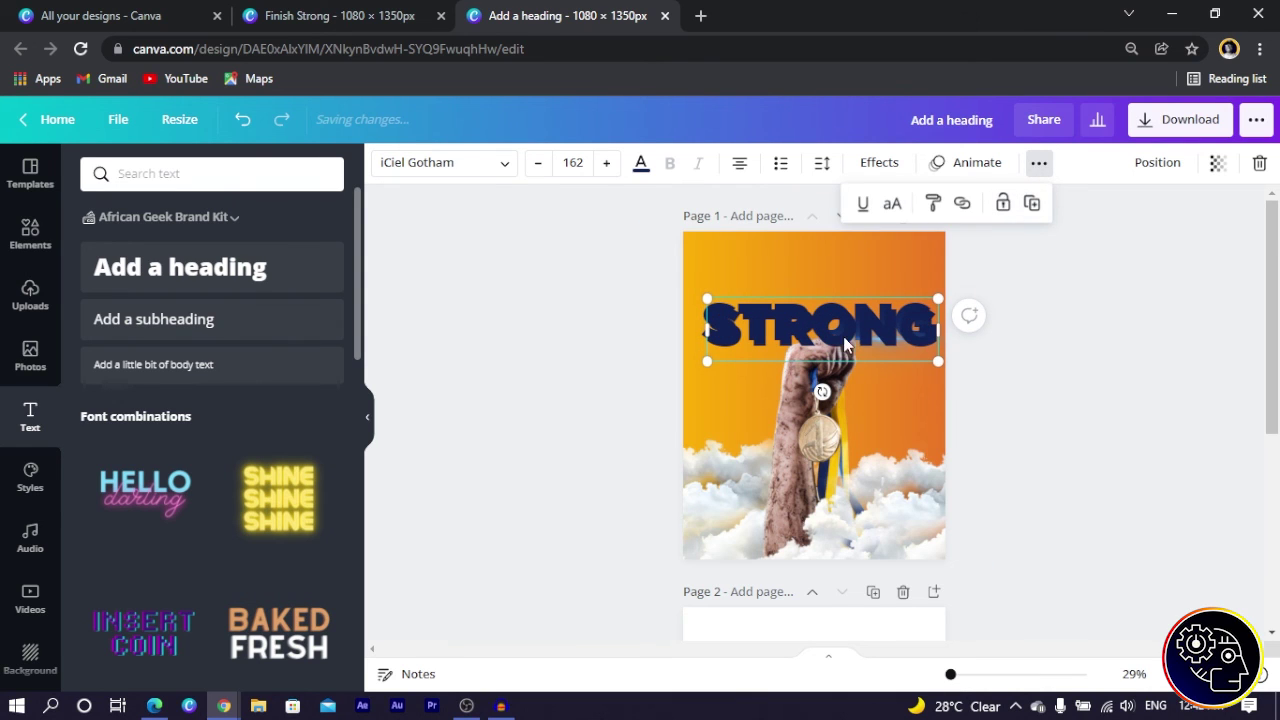
left_click_drag(845, 344, 840, 292)
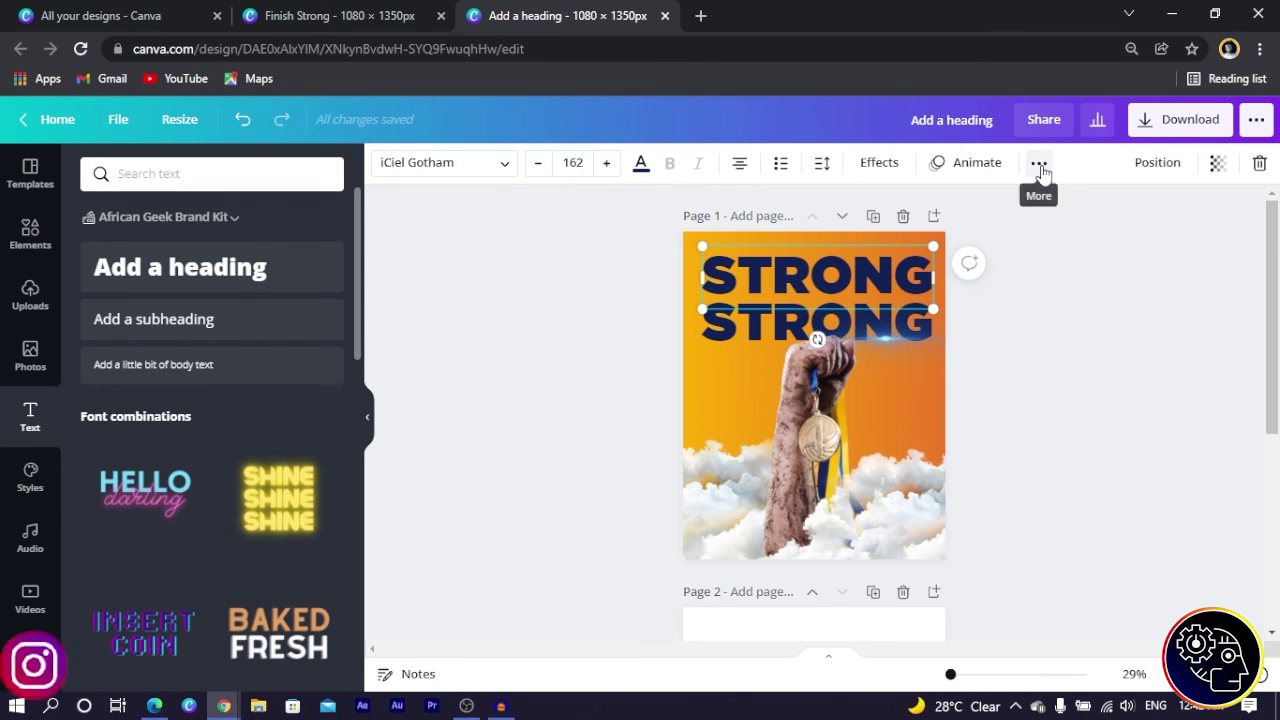
Duplicate the upper STRONG heading and align the new copy exactly over it
key("ctrl+d")
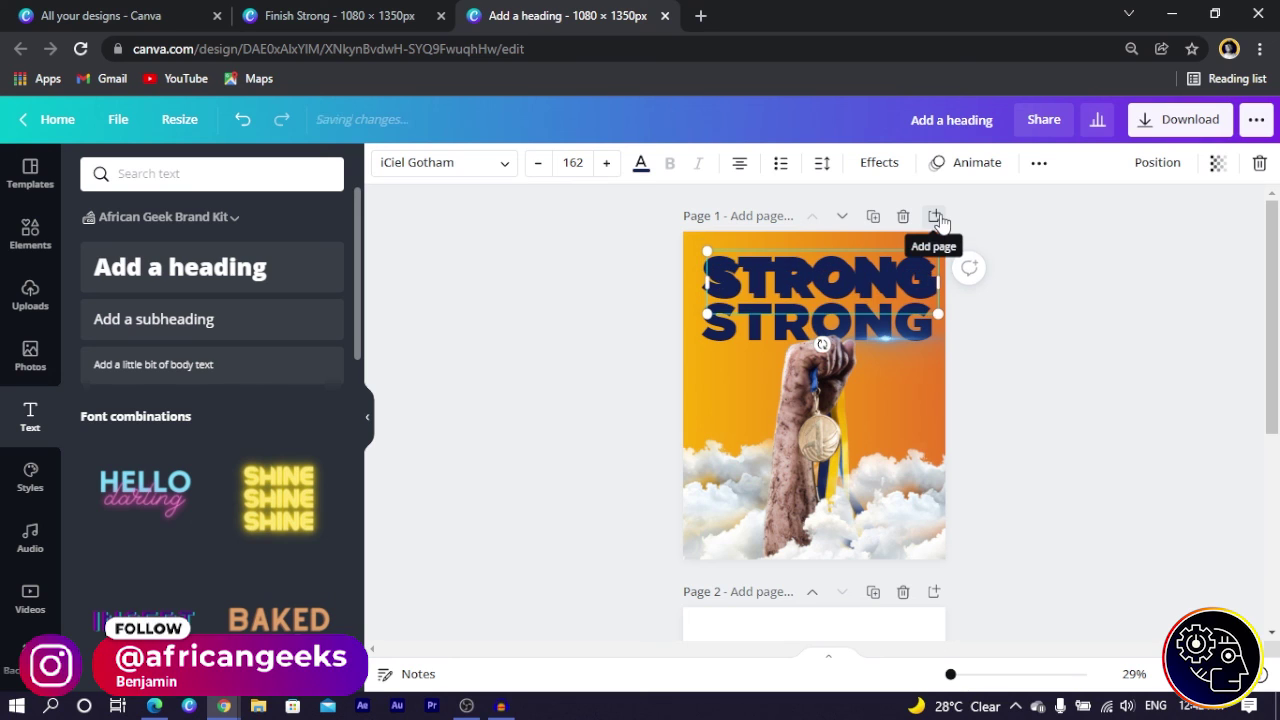
left_click_drag(867, 290, 826, 286)
key("Escape")
left_click(884, 284)
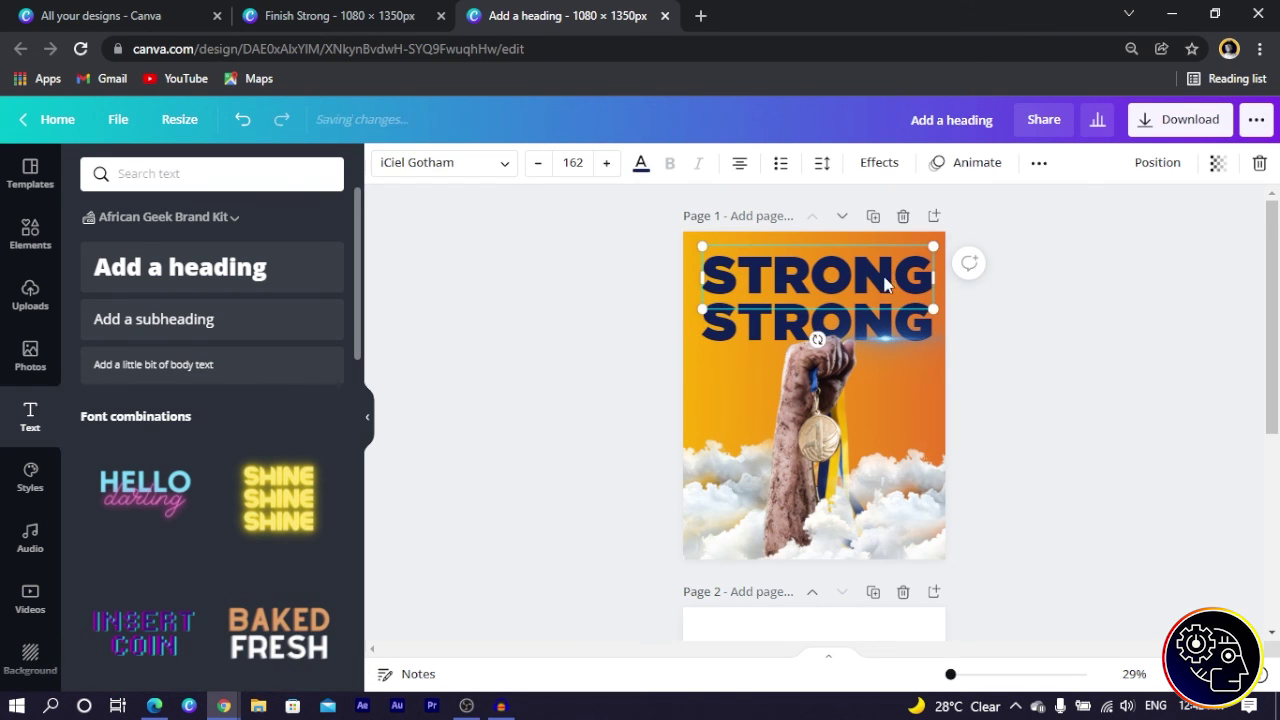
Shrink the upper STRONG copy to font size 106 and centre it above the larger heading
left_click_drag(935, 246, 851, 269)
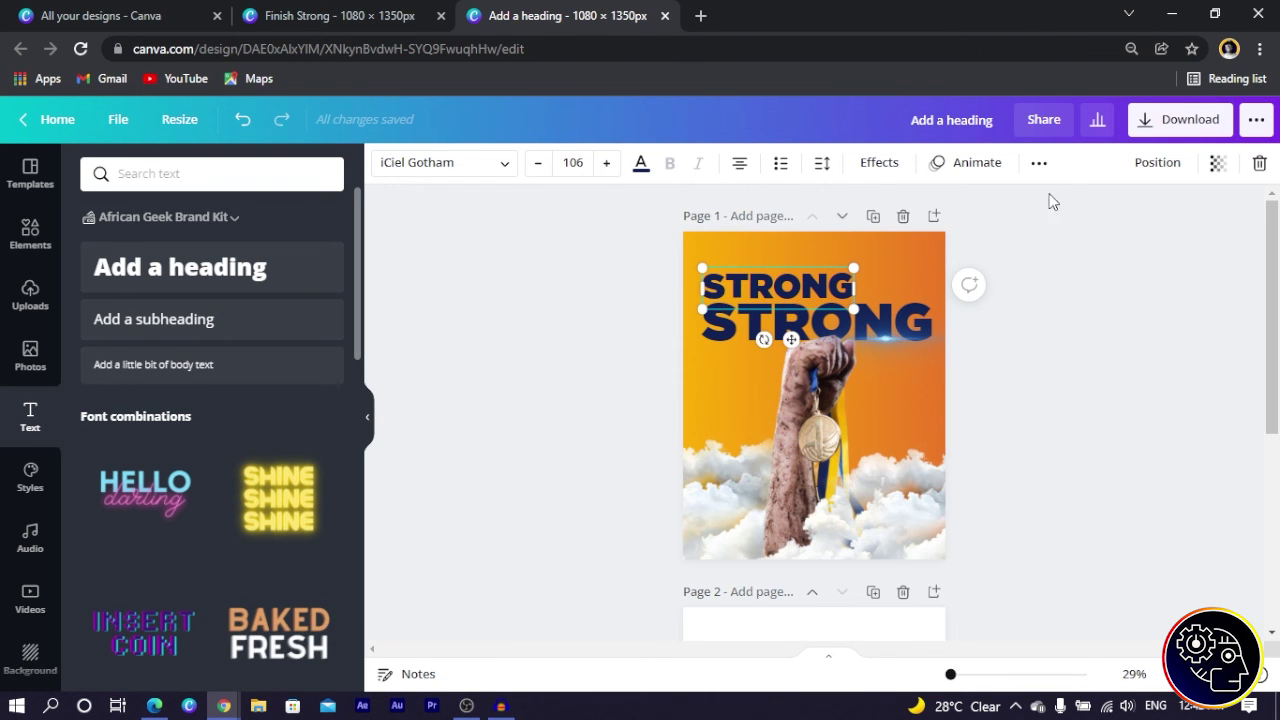
left_click(1038, 164)
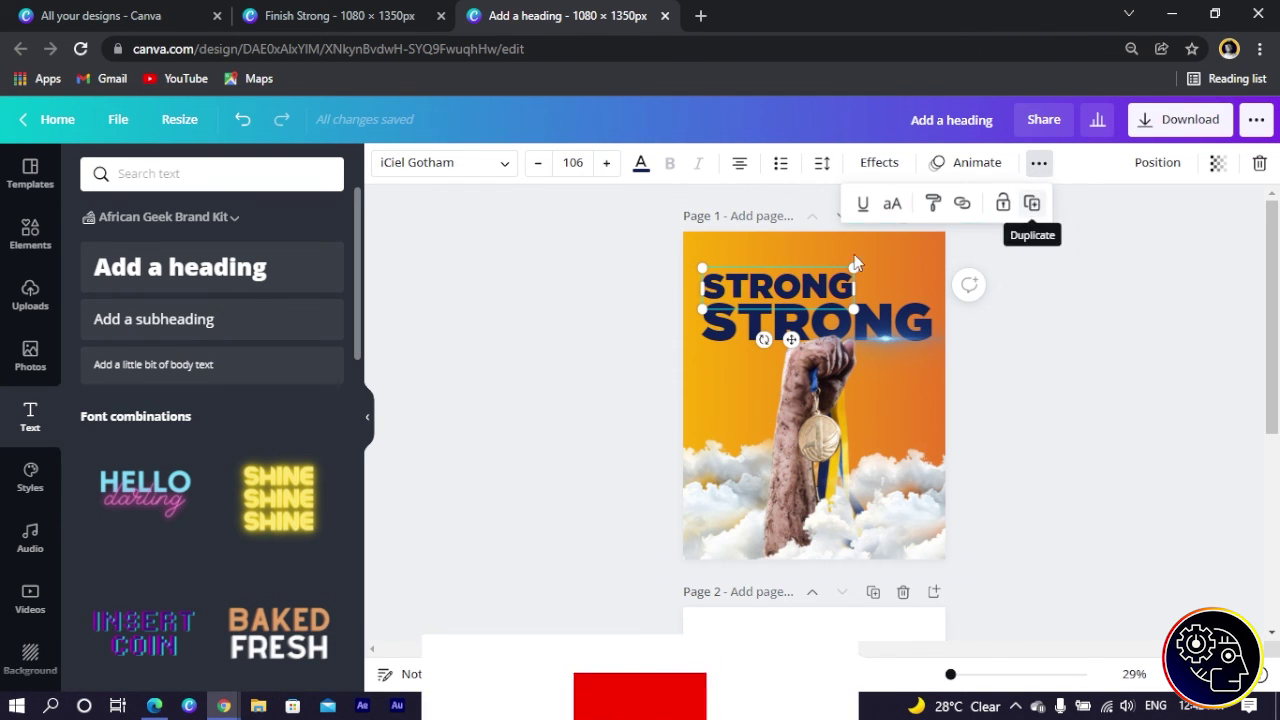
left_click_drag(759, 285, 793, 284)
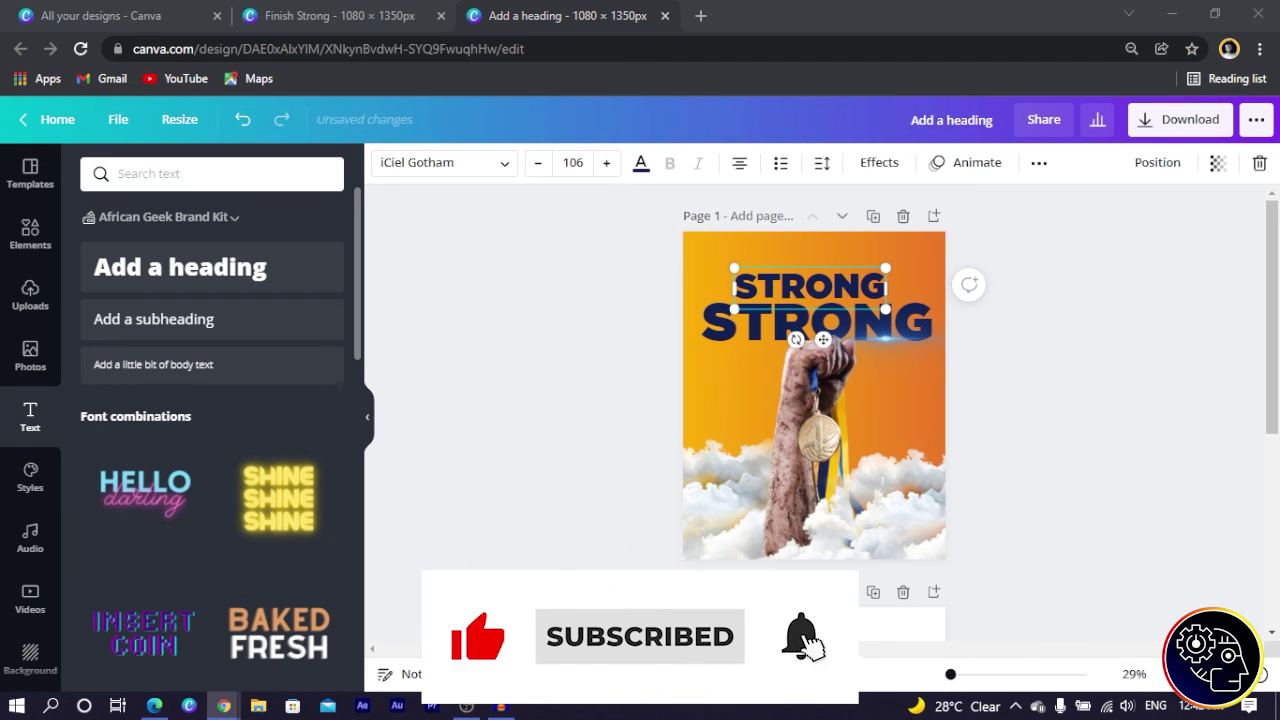
Change the smaller STRONG copy's font to Jimmy Script
left_click(503, 163)
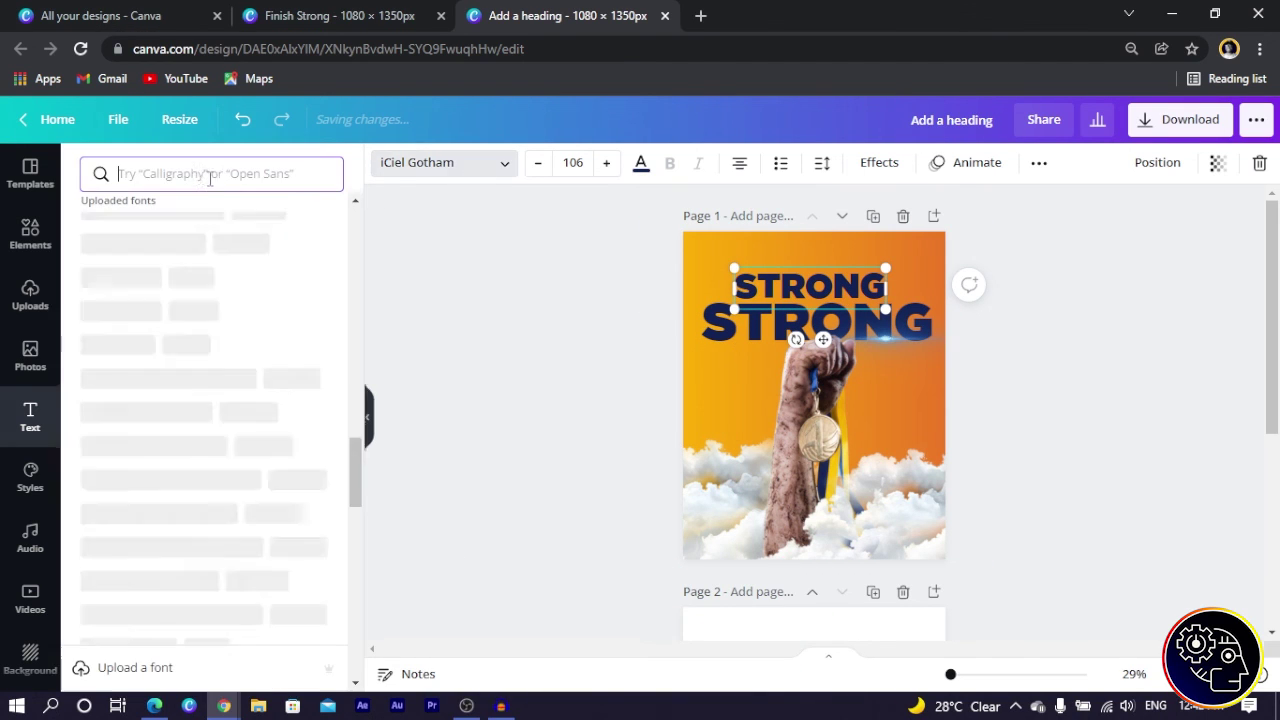
type("j")
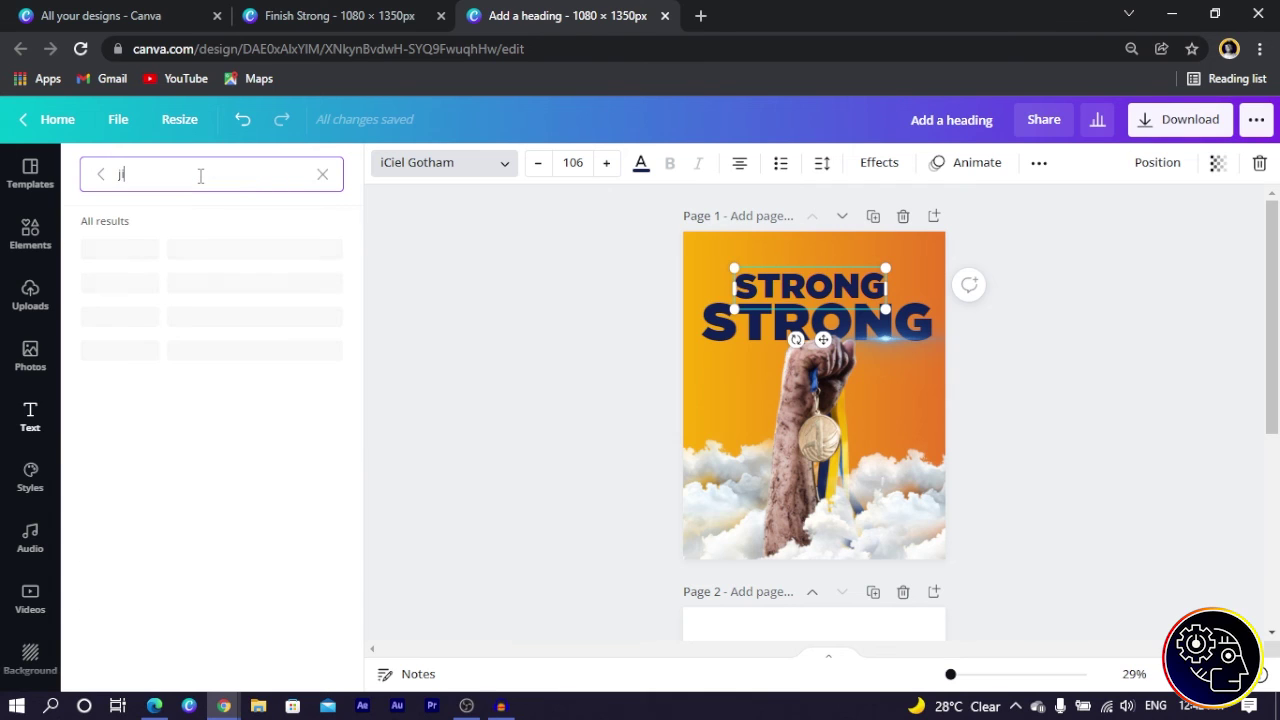
type("immy script")
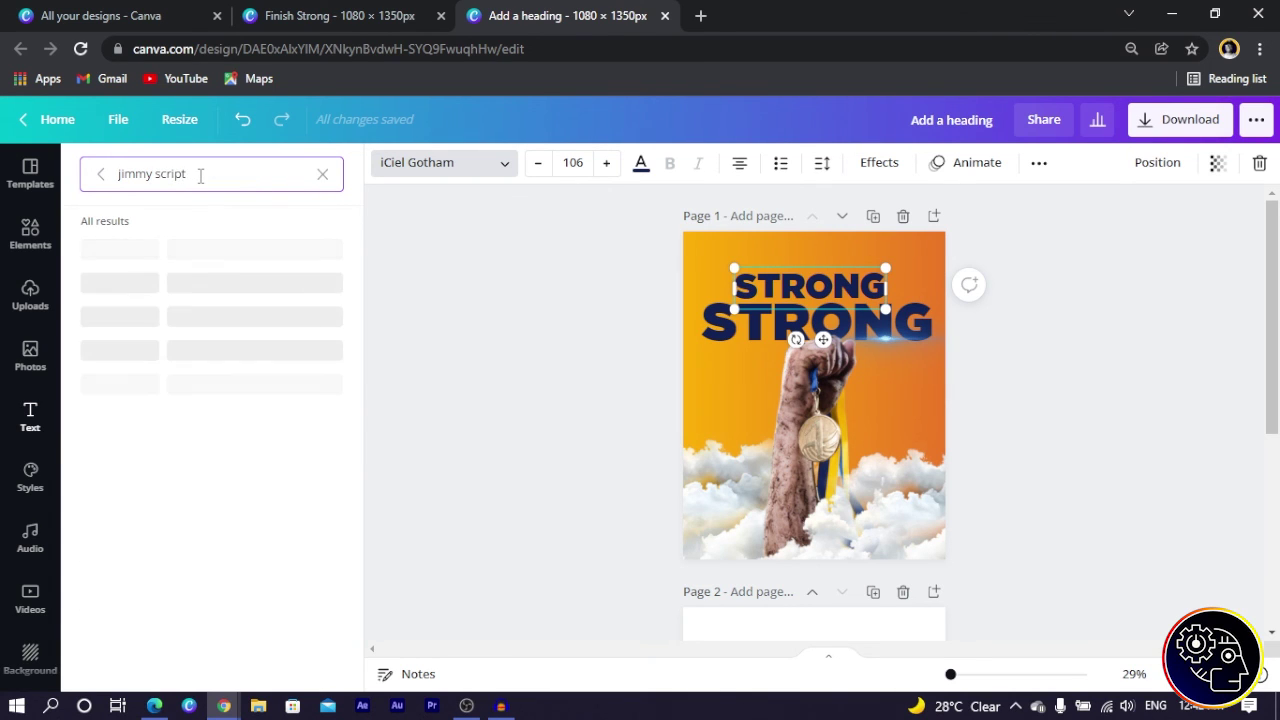
left_click(110, 250)
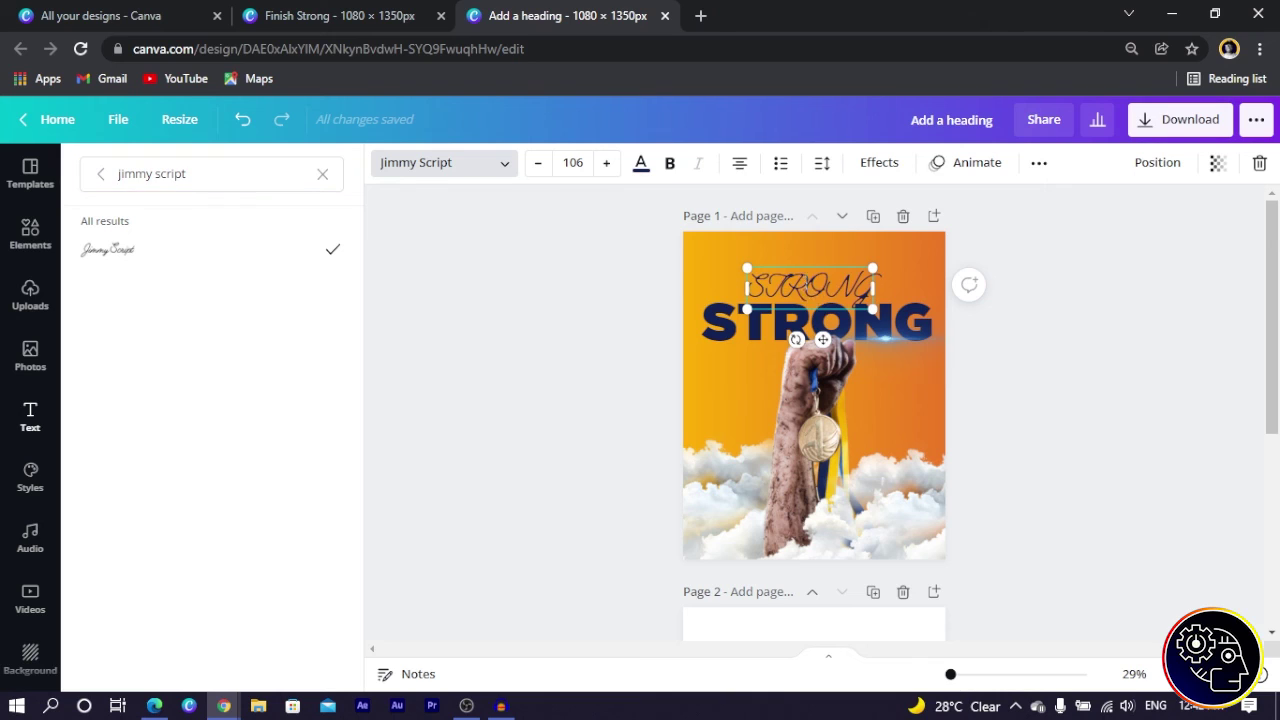
Replace the script text with "Finish" and enlarge it to font size 210
double_click(808, 286)
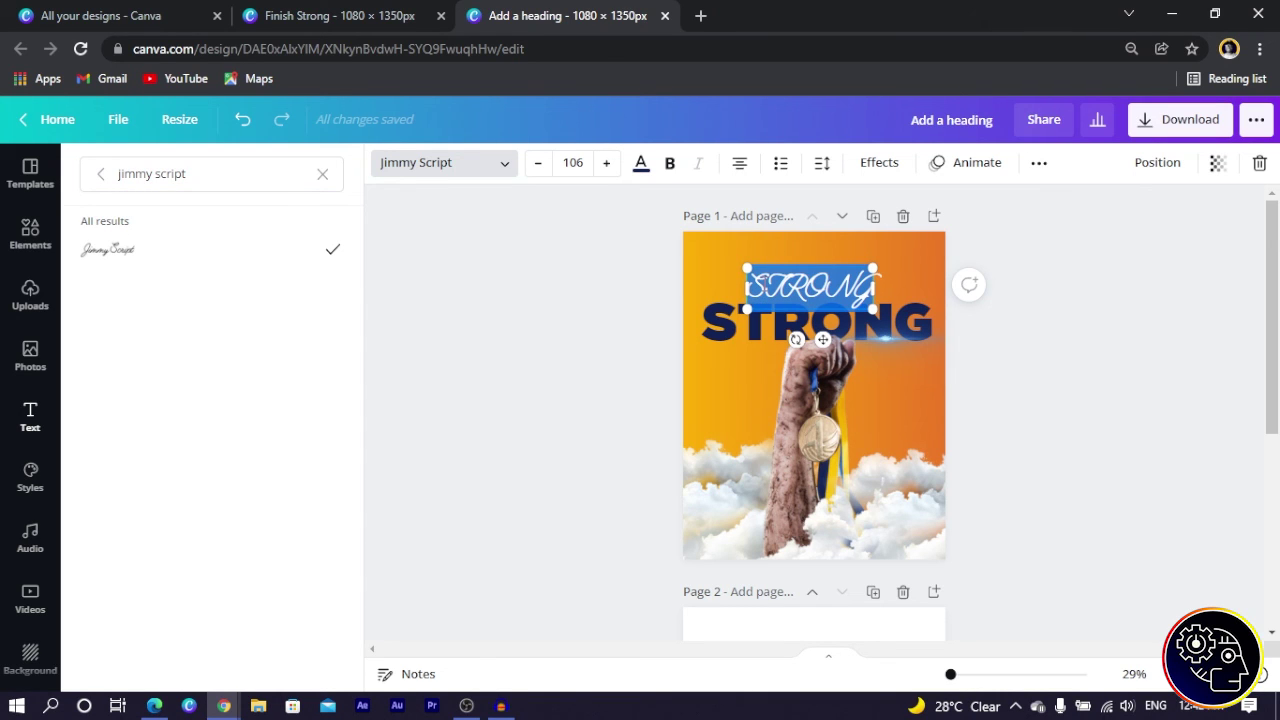
type("Fini")
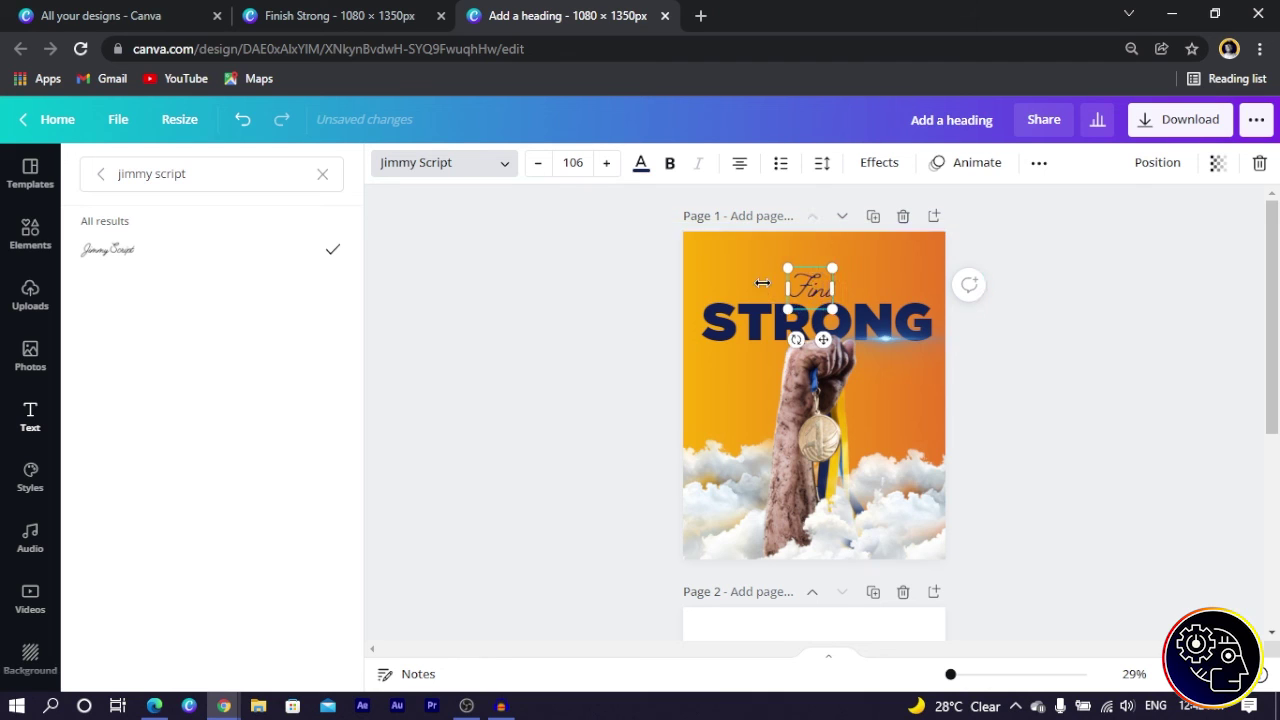
type("sh")
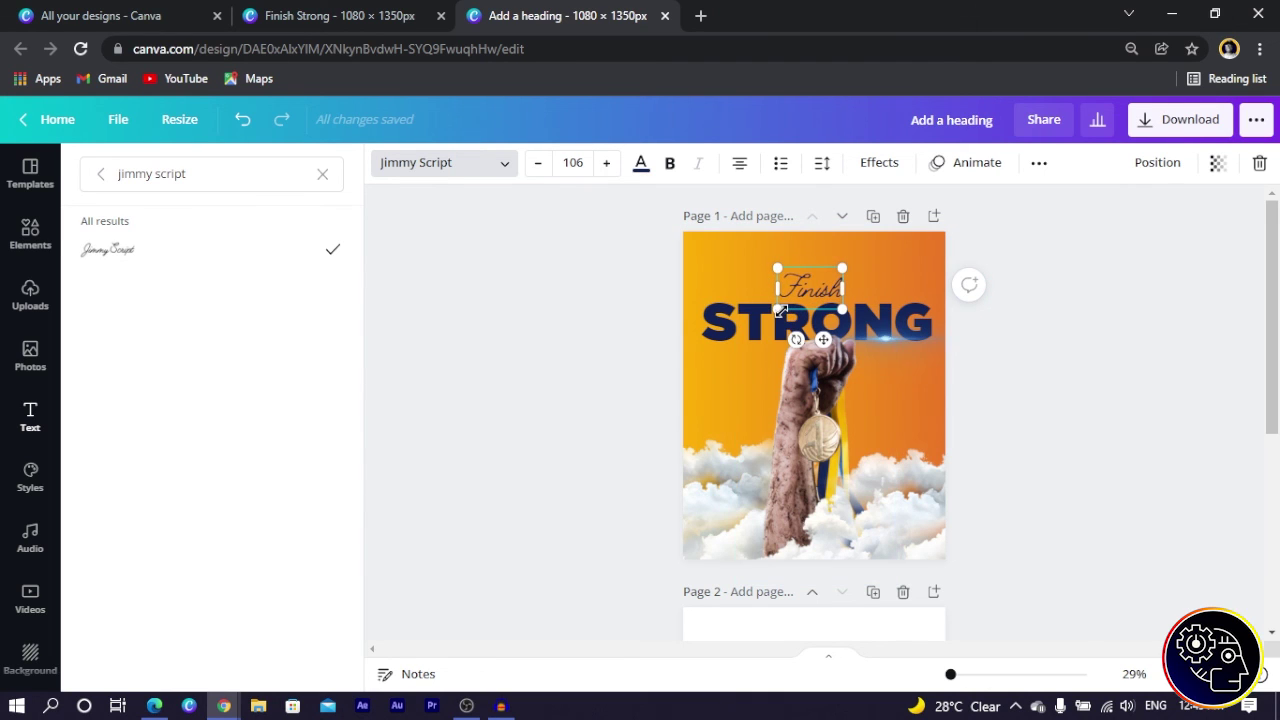
left_click_drag(780, 309, 745, 329)
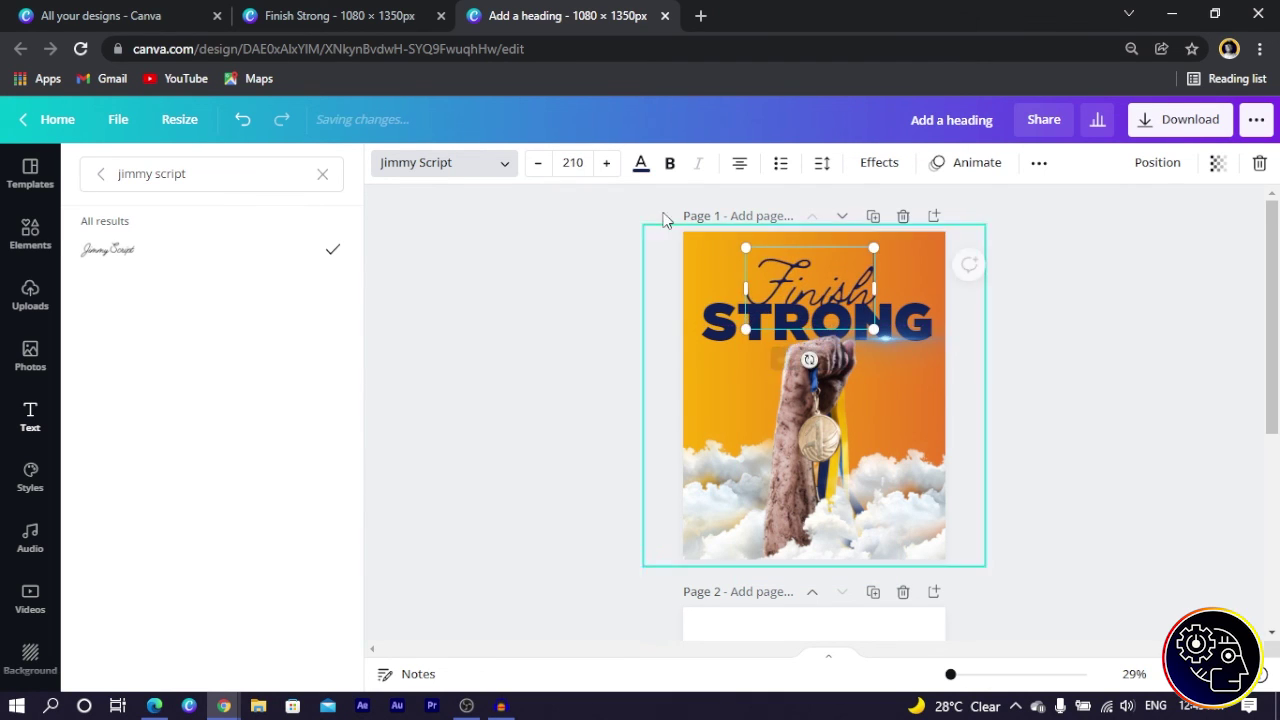
Colour the Finish text white and scale it down to size 193, overlapping the top of the STRONG heading
left_click(641, 166)
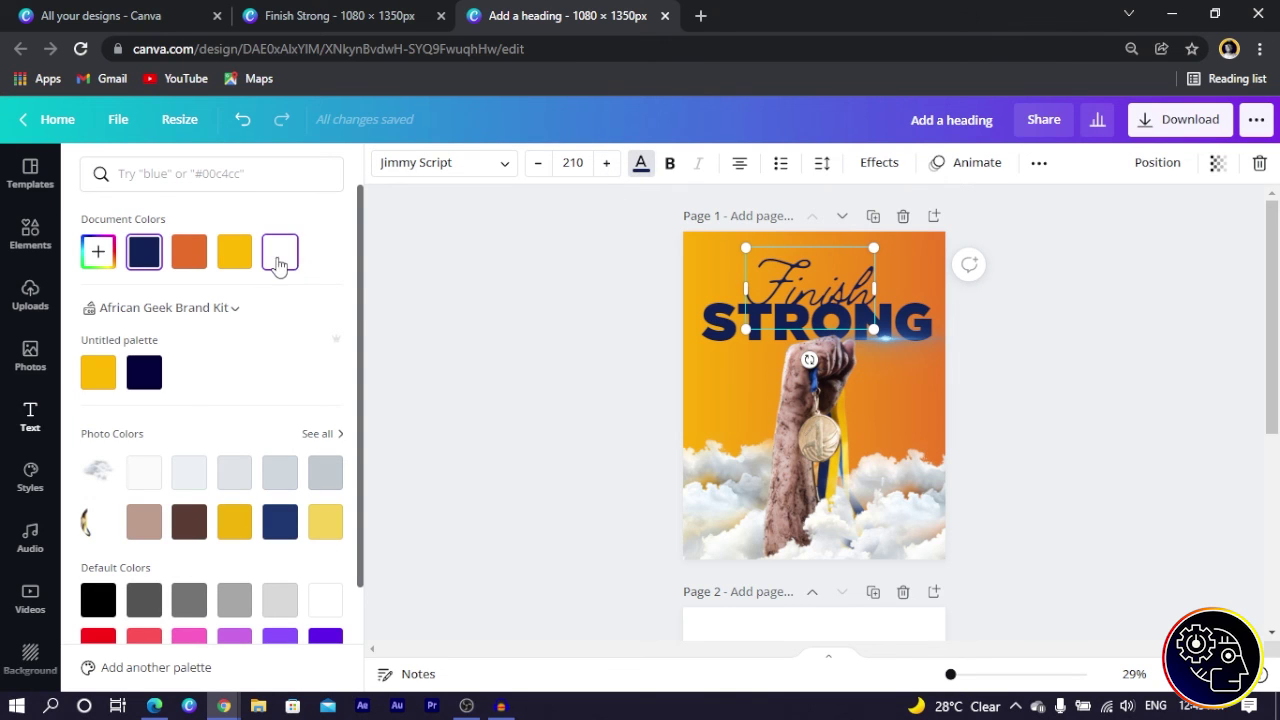
left_click(280, 262)
left_click(609, 309)
left_click(776, 274)
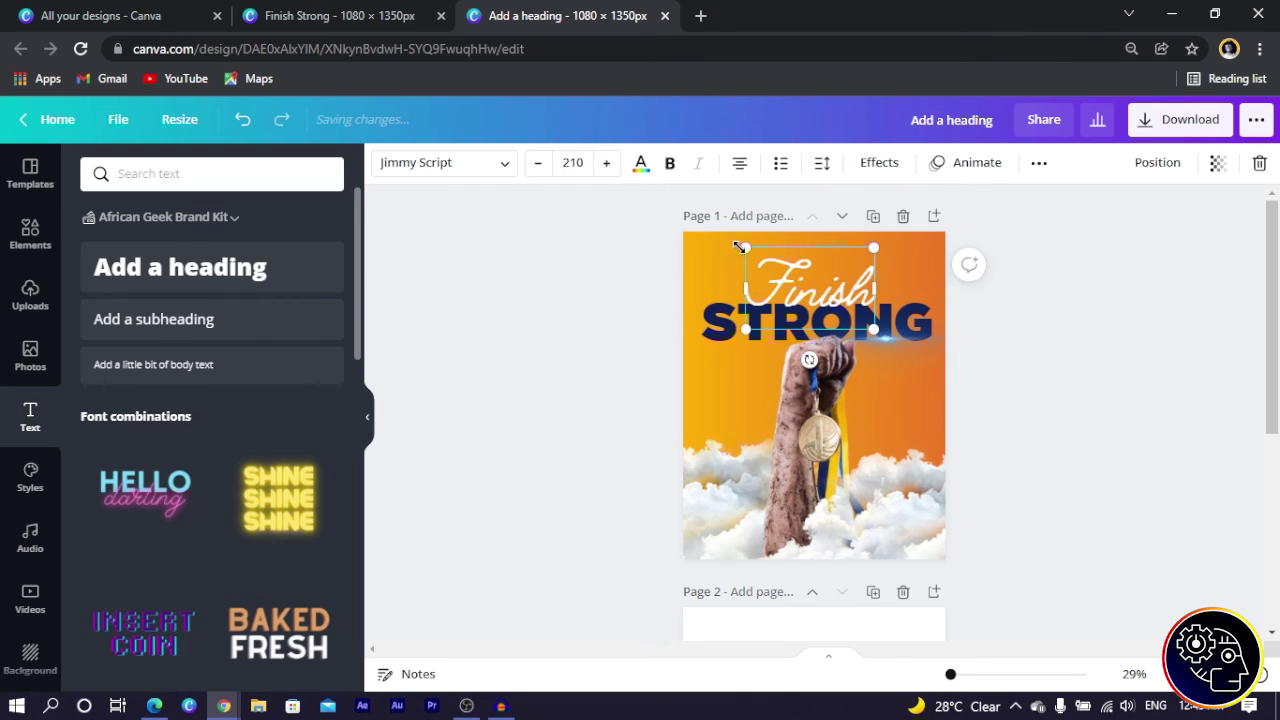
left_click_drag(741, 247, 756, 259)
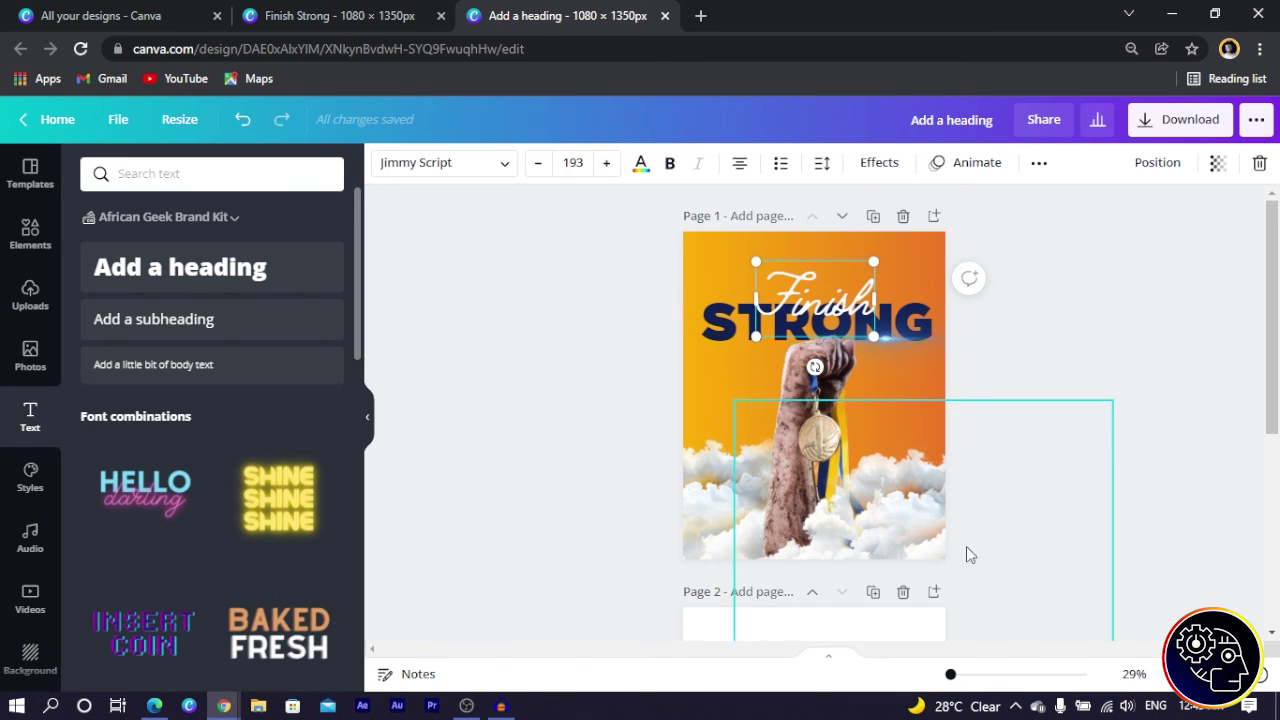
Copy the wispy cloud from page 2 onto page 1 twice, placing one beside the medal and one across the wrist
scroll(914, 506, "down", 4)
left_click(894, 323)
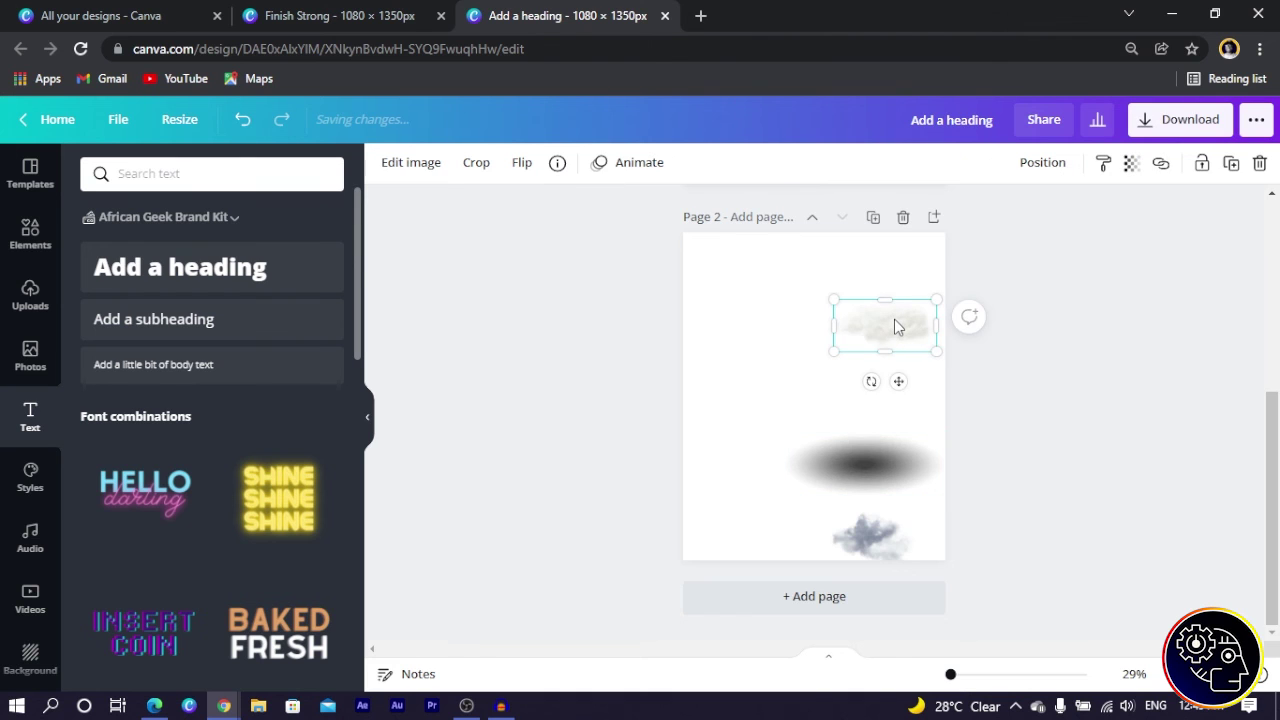
scroll(894, 323, "up", 4)
left_click(700, 275)
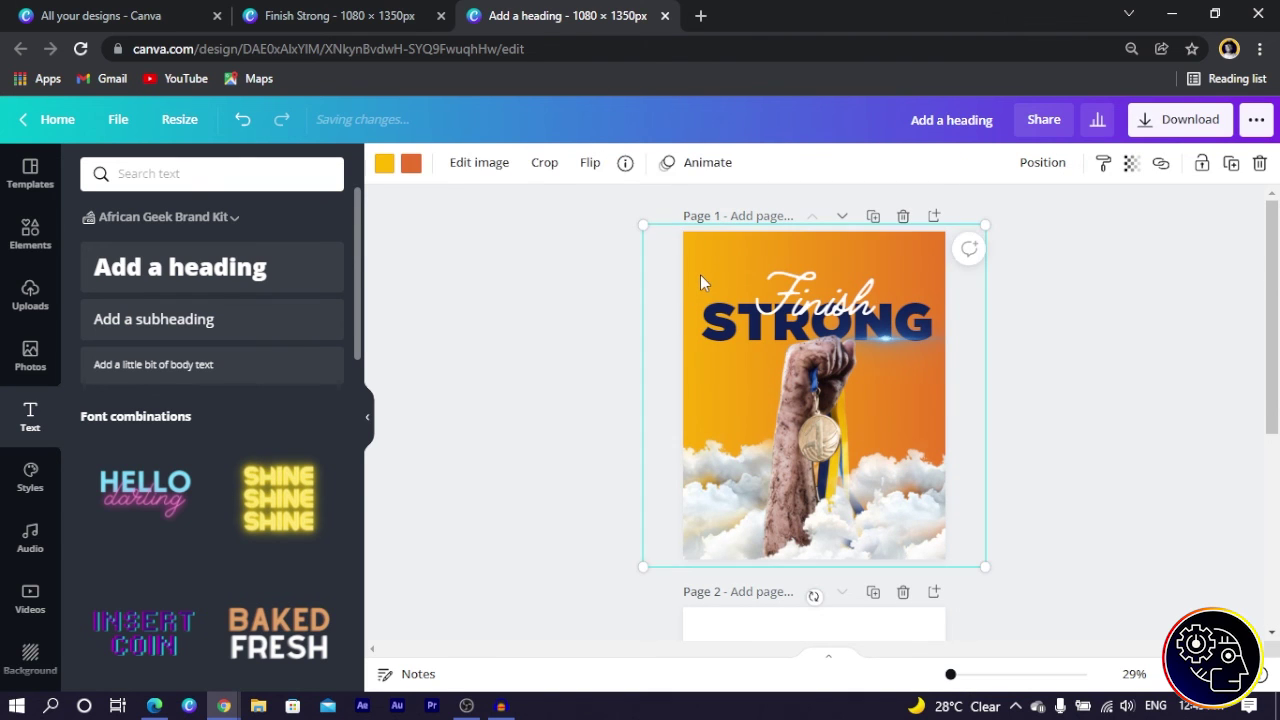
key("ctrl+v")
left_click_drag(880, 338, 854, 424)
key("ctrl+v")
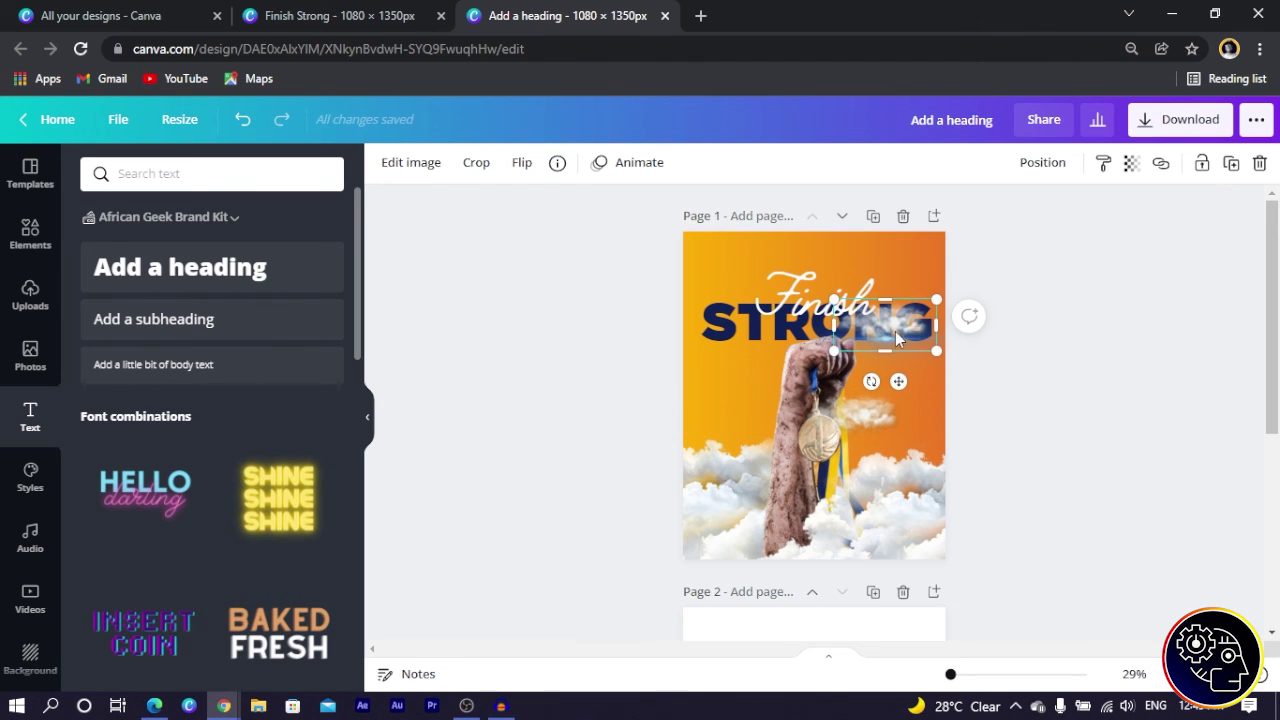
left_click_drag(895, 331, 782, 385)
Enlarge the clouds beside the medal and across the wrist slightly, keeping them against the arm
left_click_drag(867, 429, 863, 449)
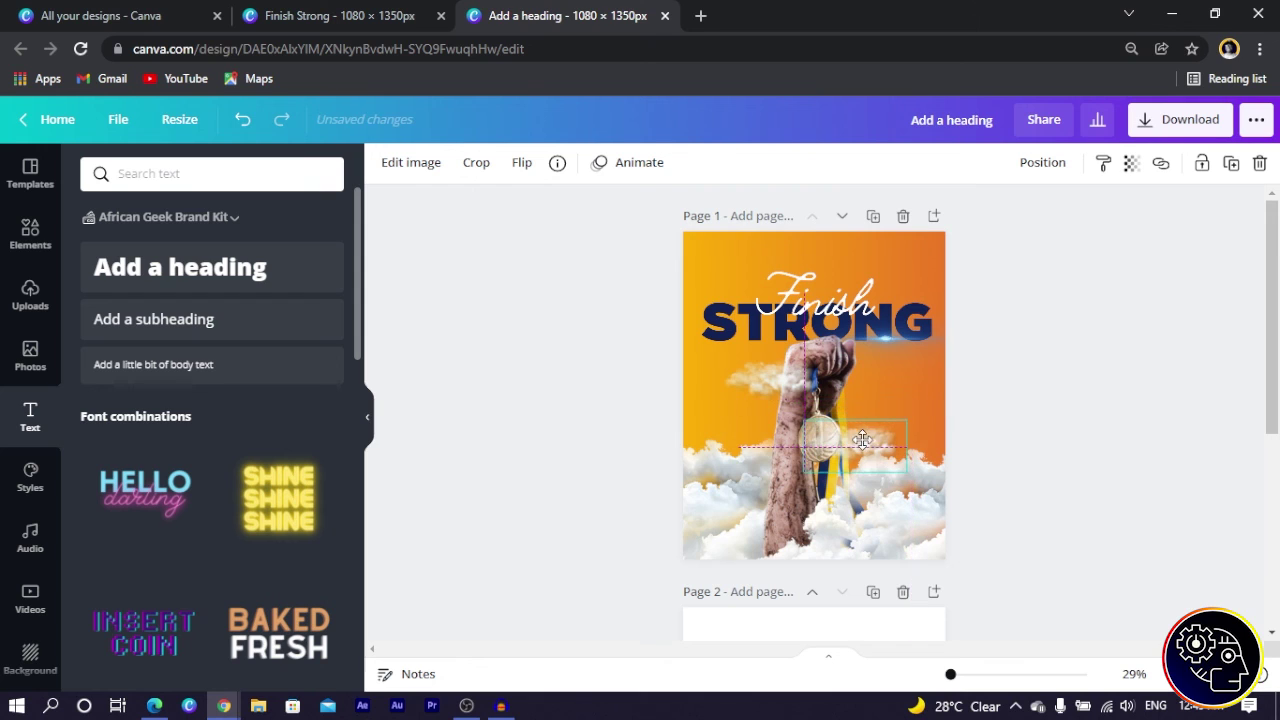
left_click_drag(790, 413, 779, 408)
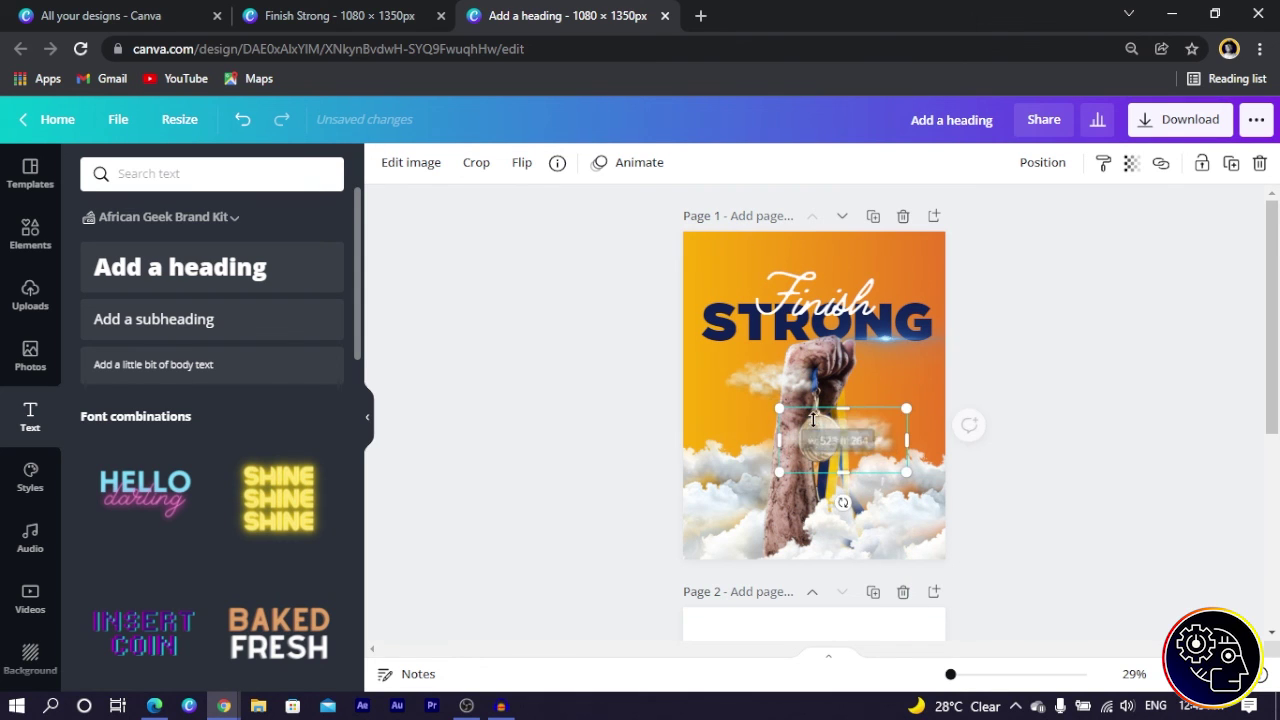
left_click_drag(845, 440, 850, 423)
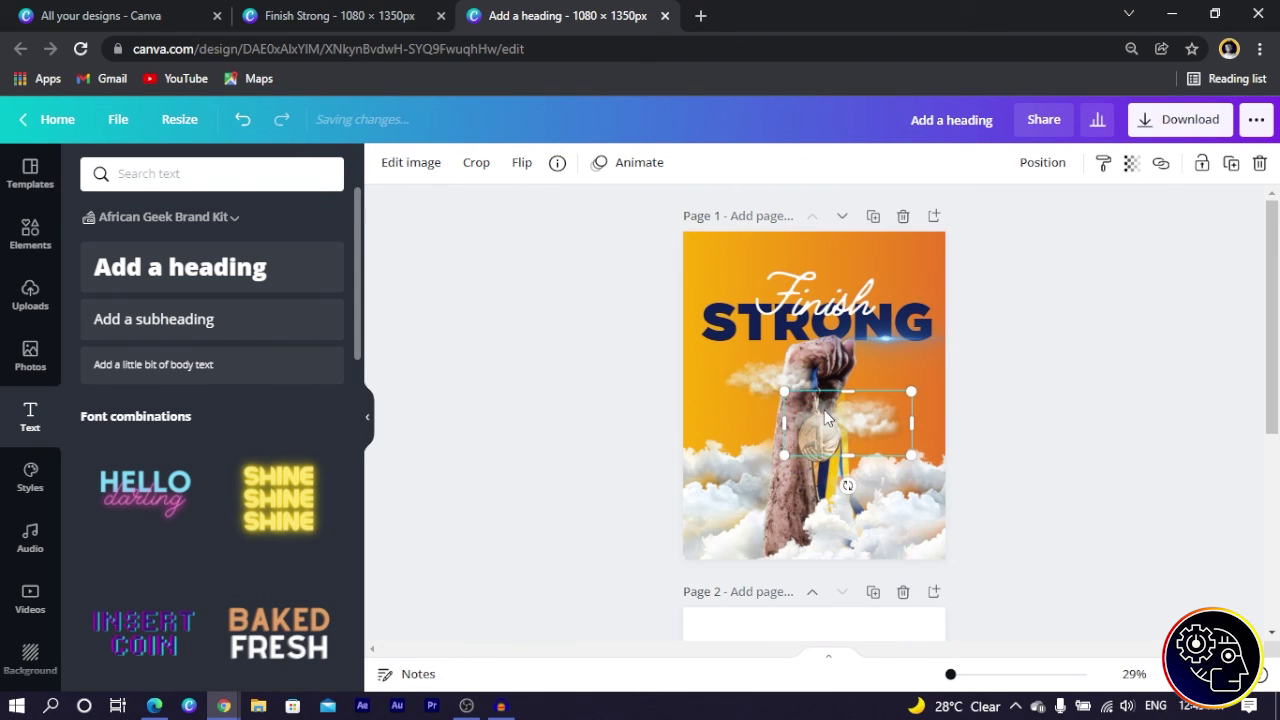
left_click(775, 380)
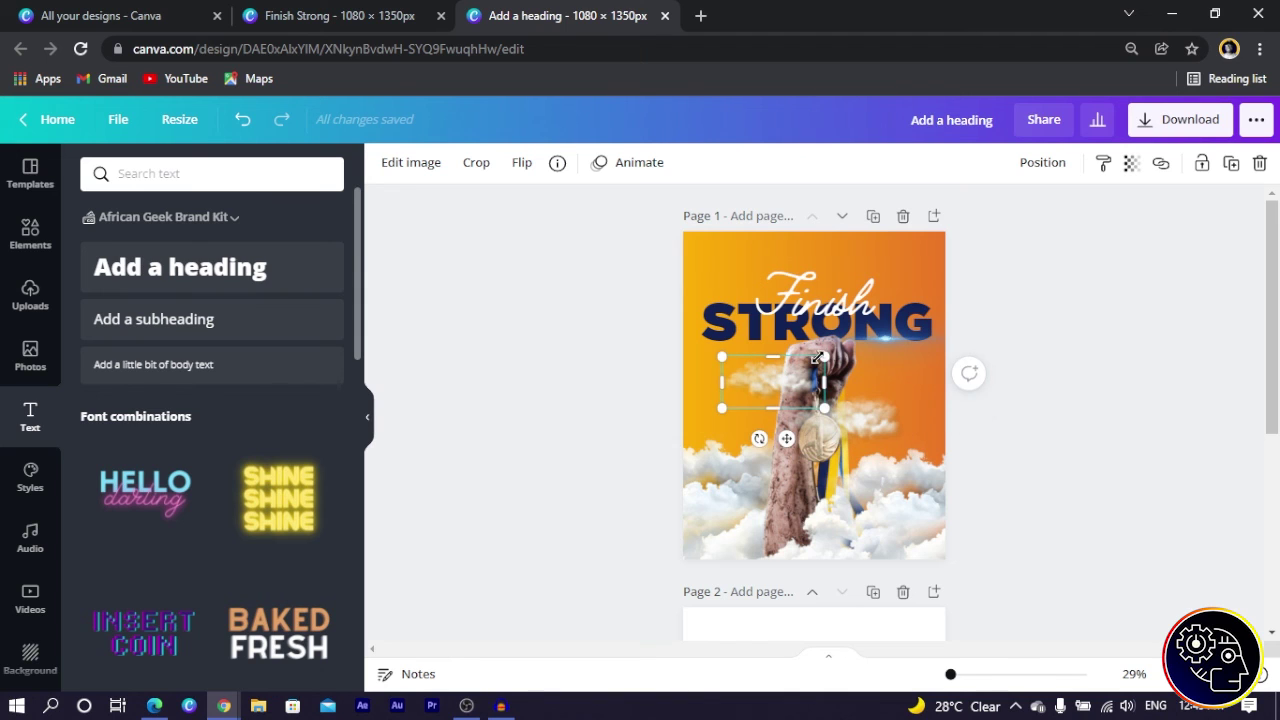
left_click_drag(818, 357, 834, 352)
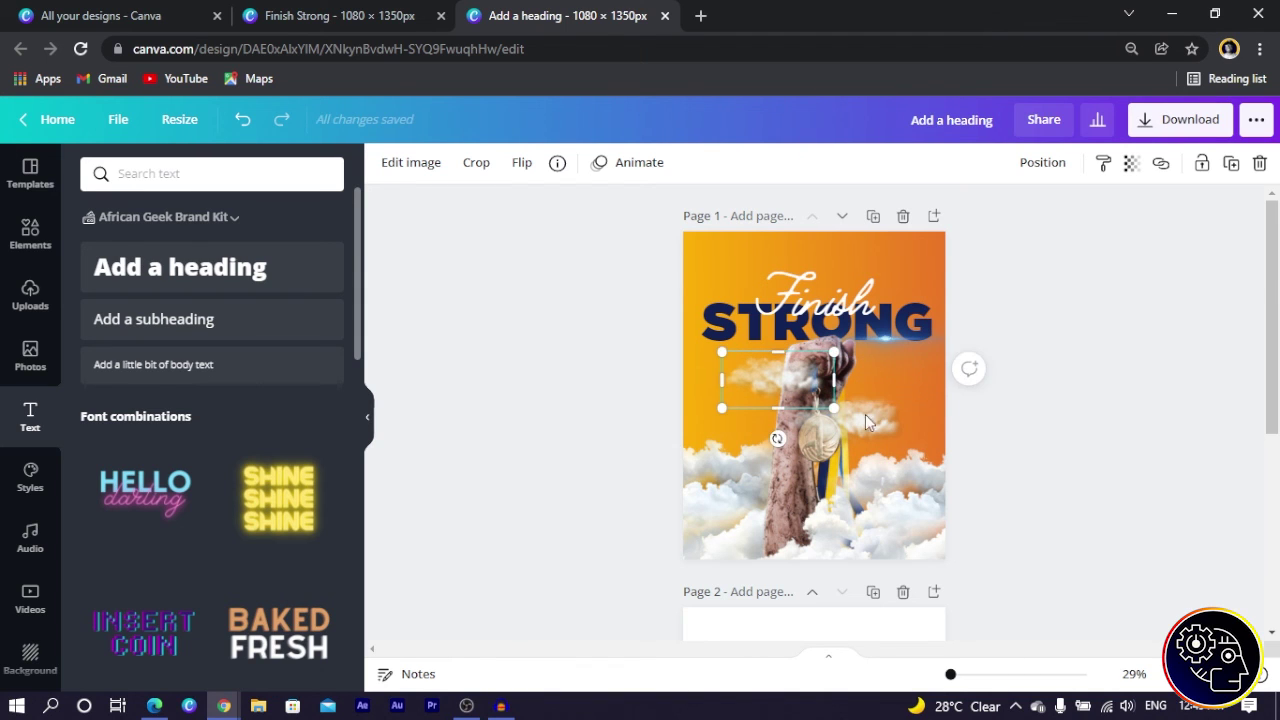
Place a small copy of the page 2 cloud beside the fist on page 1
left_click_drag(865, 414, 905, 325)
scroll(905, 325, "up", 4)
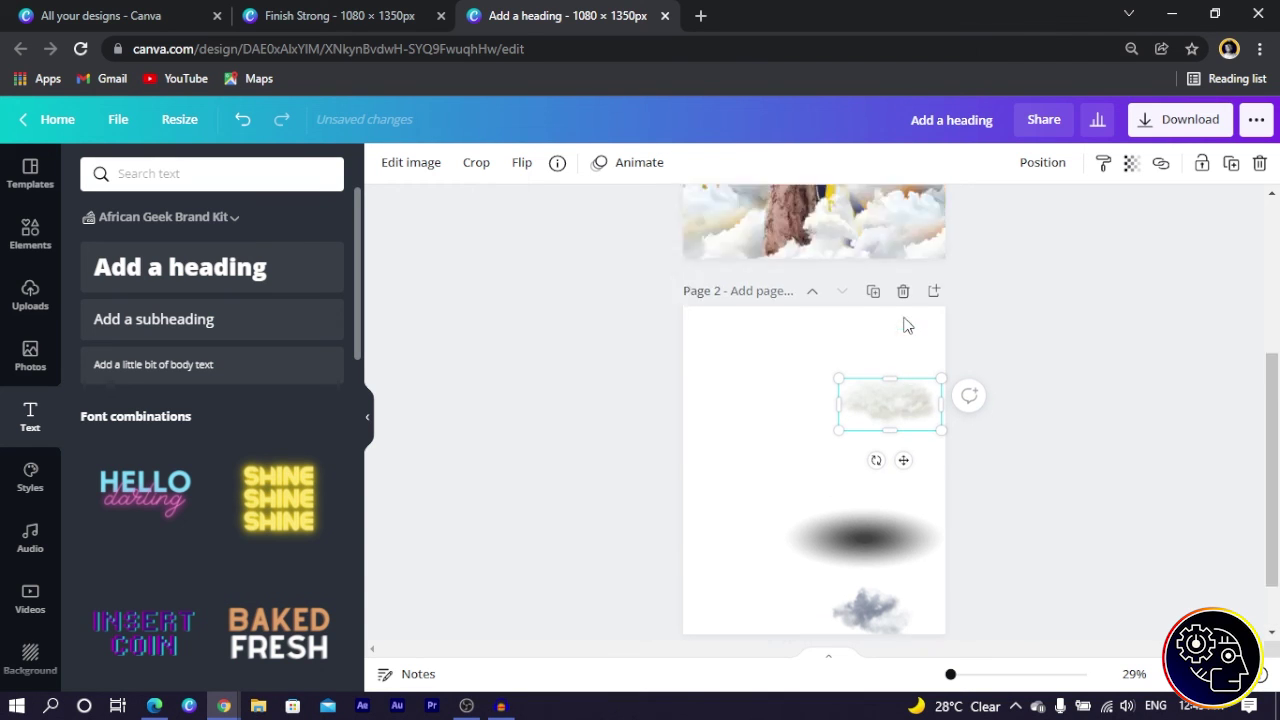
scroll(780, 400, "down", 3)
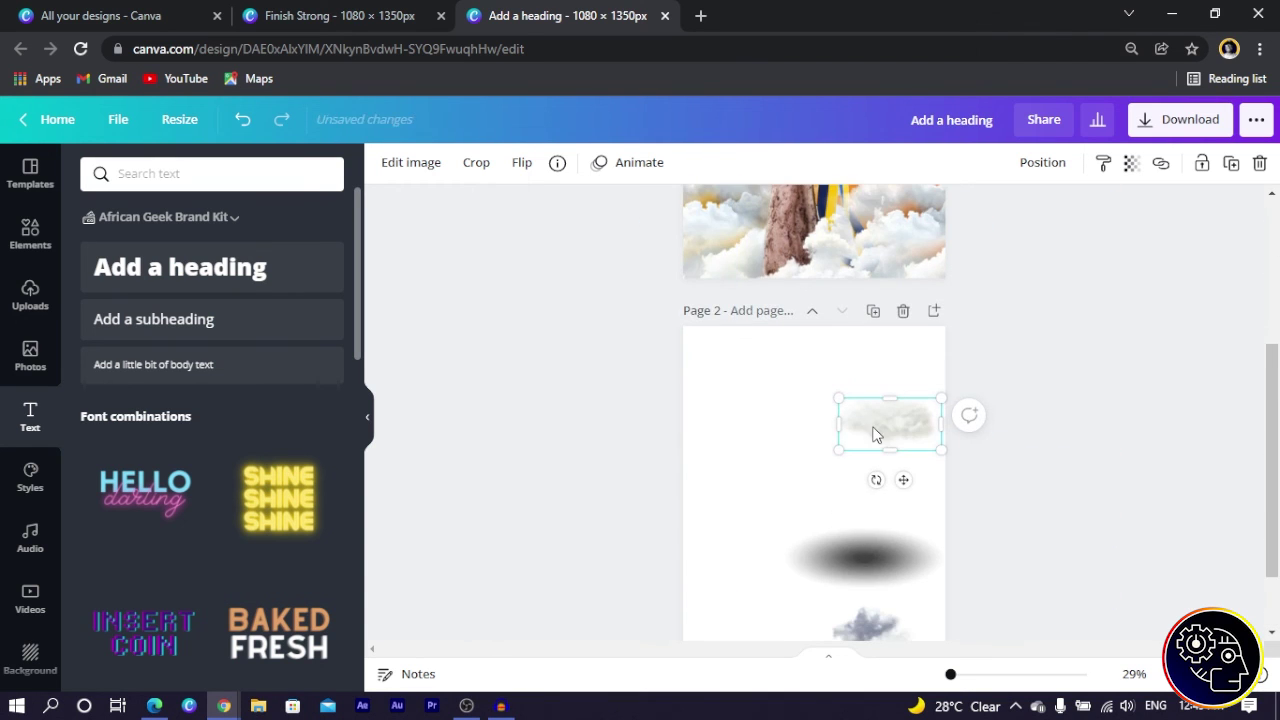
scroll(700, 400, "up", 3)
left_click_drag(699, 403, 843, 369)
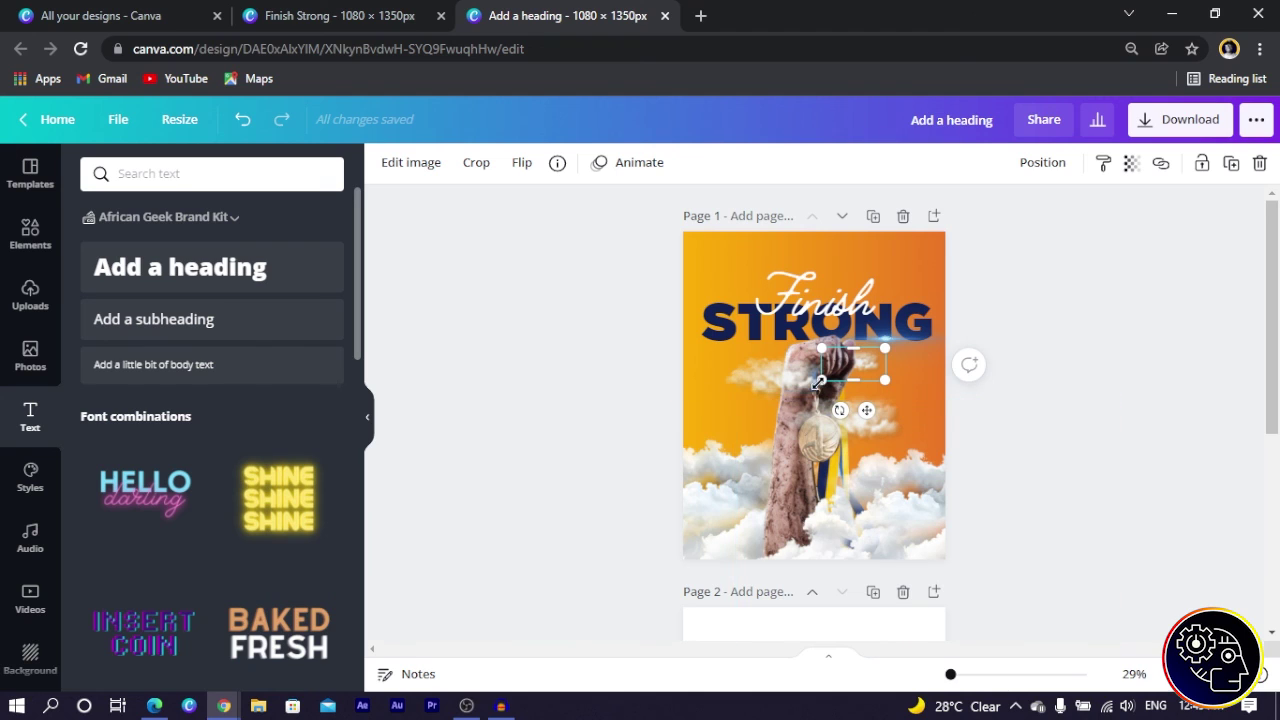
key("Delete")
Duplicate the wrist cloud, move the copy to the poster's upper-left corner and flip it horizontally
left_click(730, 375)
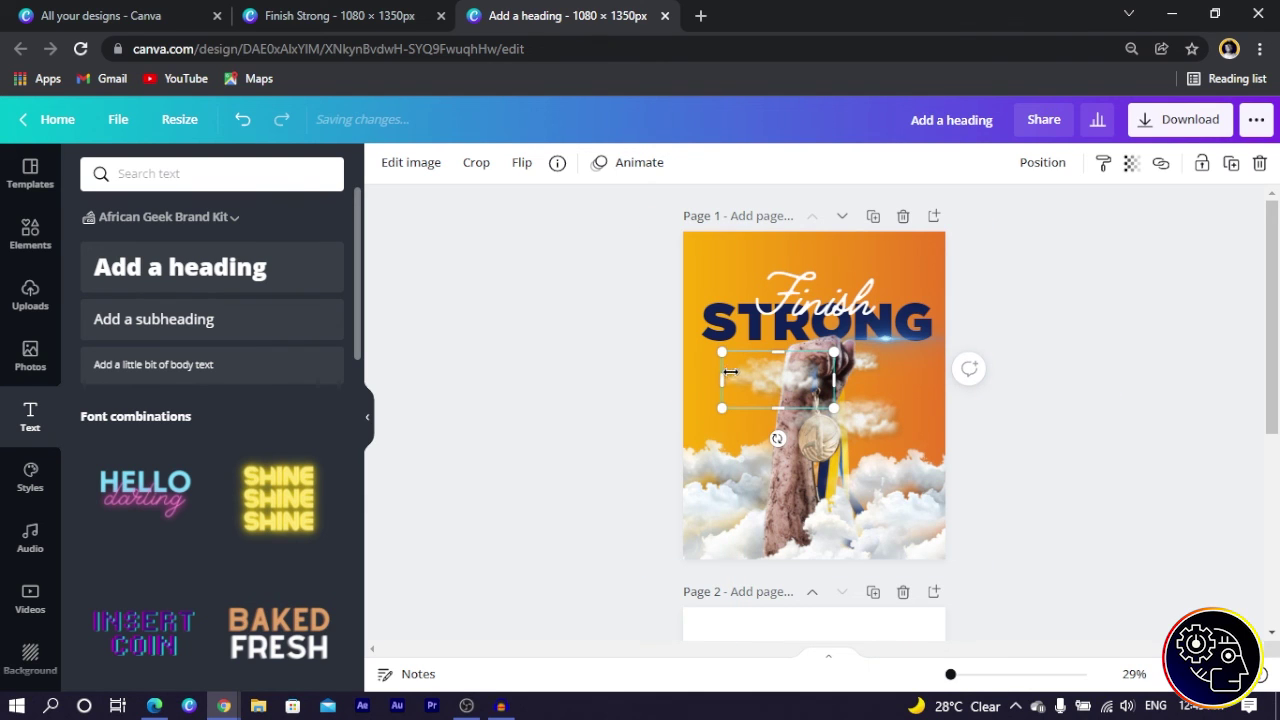
left_click(1231, 163)
left_click_drag(780, 400, 714, 272)
left_click(522, 162)
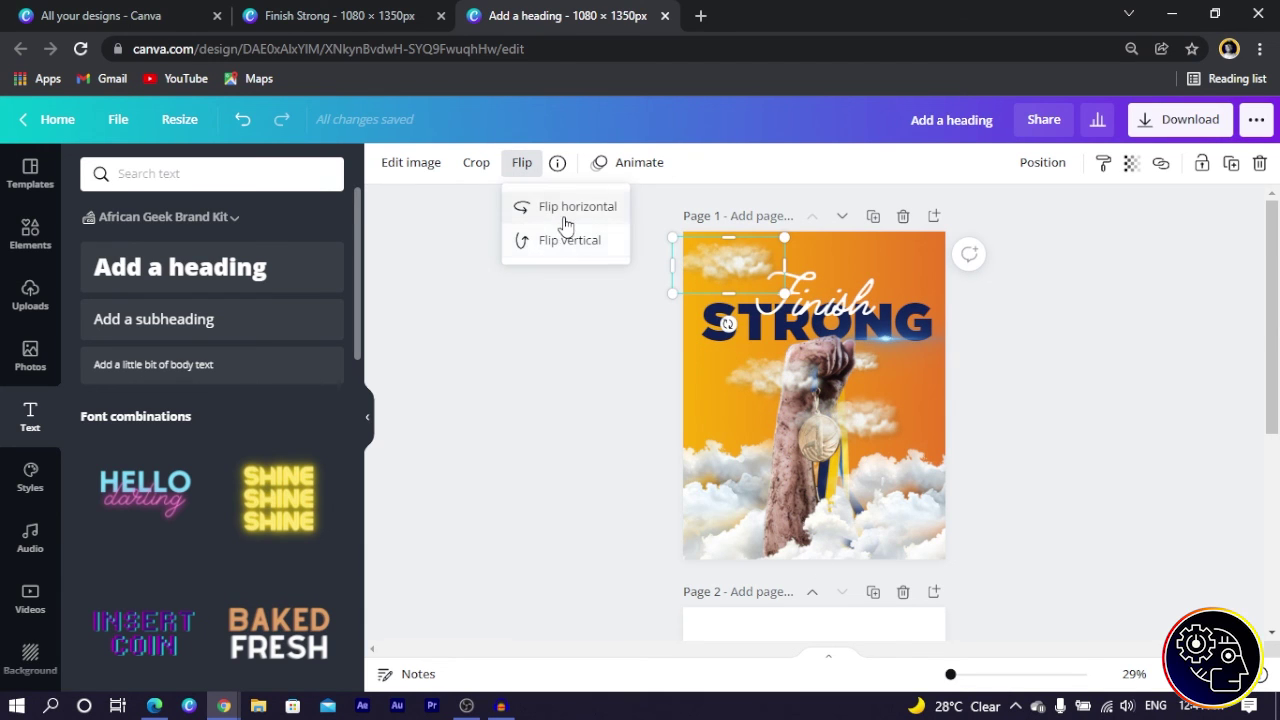
left_click(566, 207)
Move the flipped cloud onto the lower edge of the heading's letters ST and send it backward one layer
left_click_drag(706, 258, 721, 328)
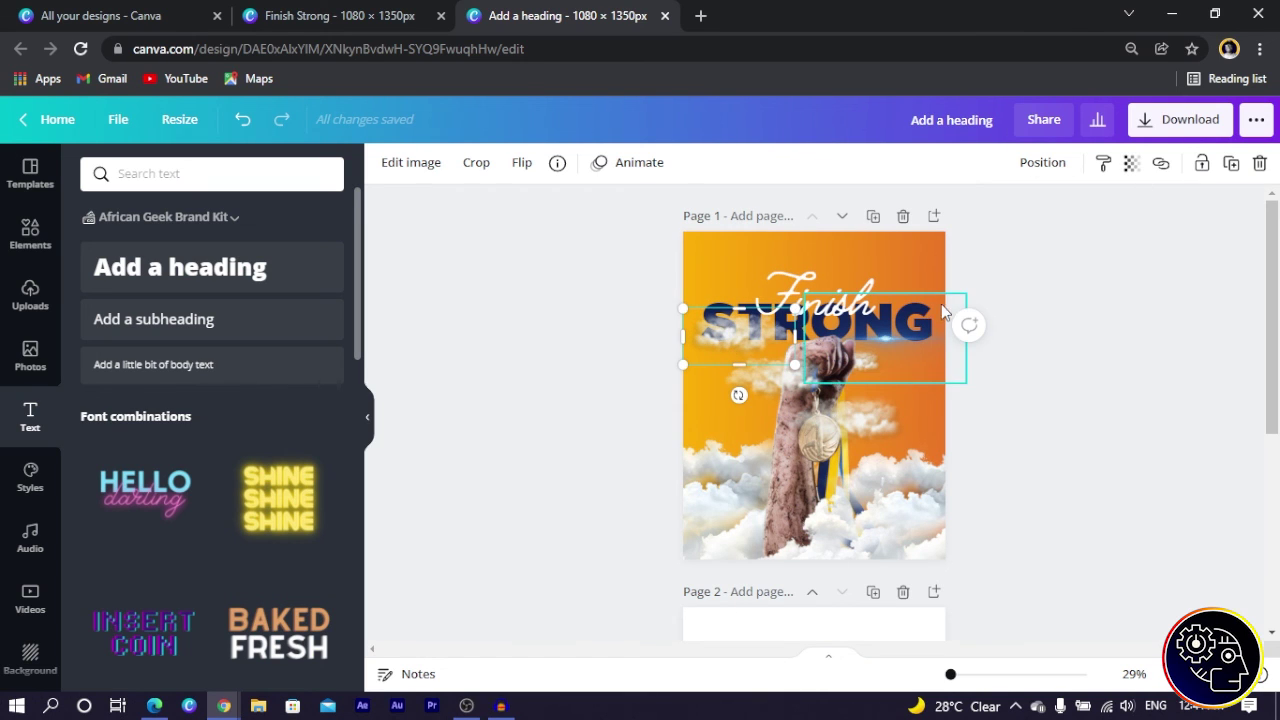
key("ctrl+[")
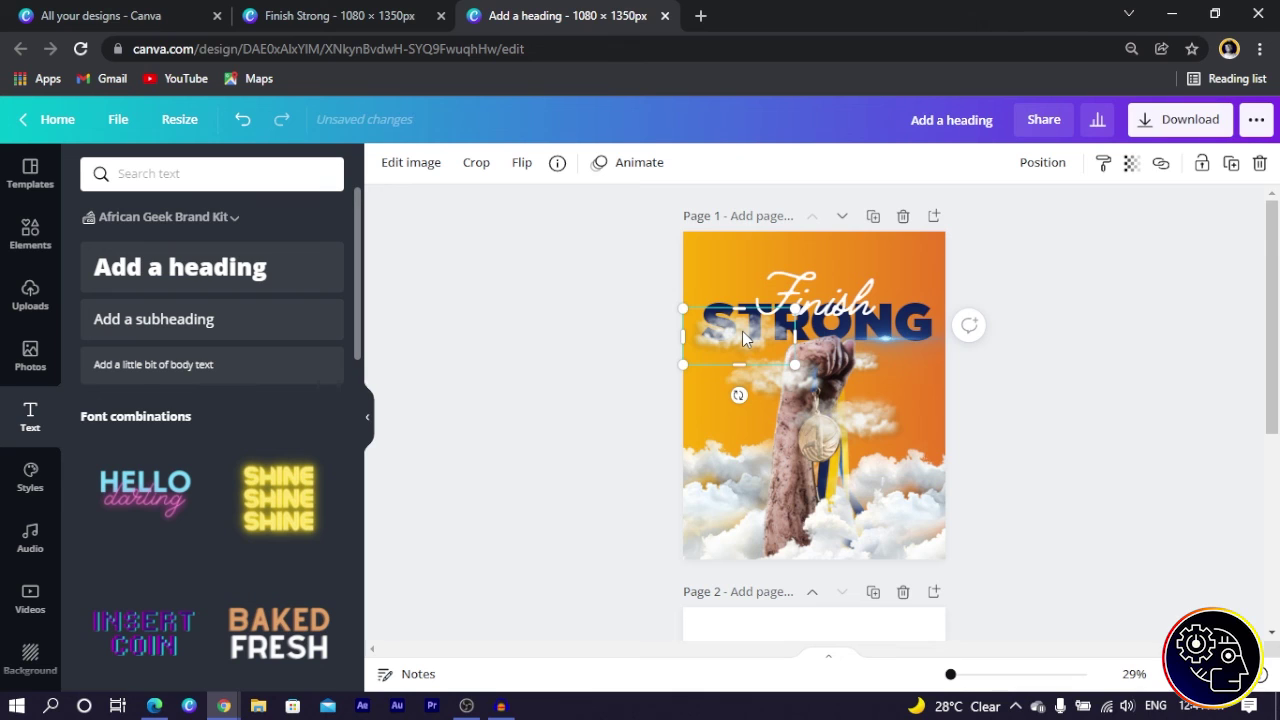
left_click(767, 381)
left_click_drag(768, 380, 796, 350)
left_click(612, 358)
left_click(551, 344)
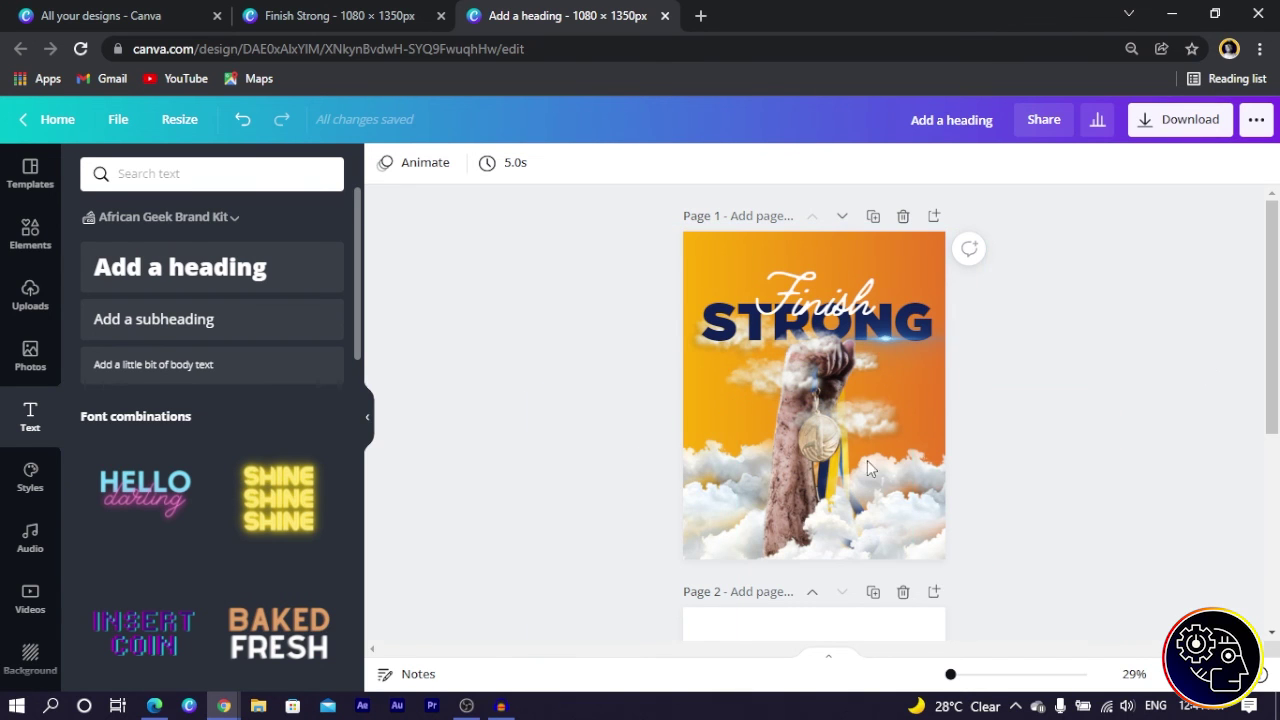
Search the graphics elements for "logo" and look over the results alongside the poster
left_click(34, 260)
left_click(234, 174)
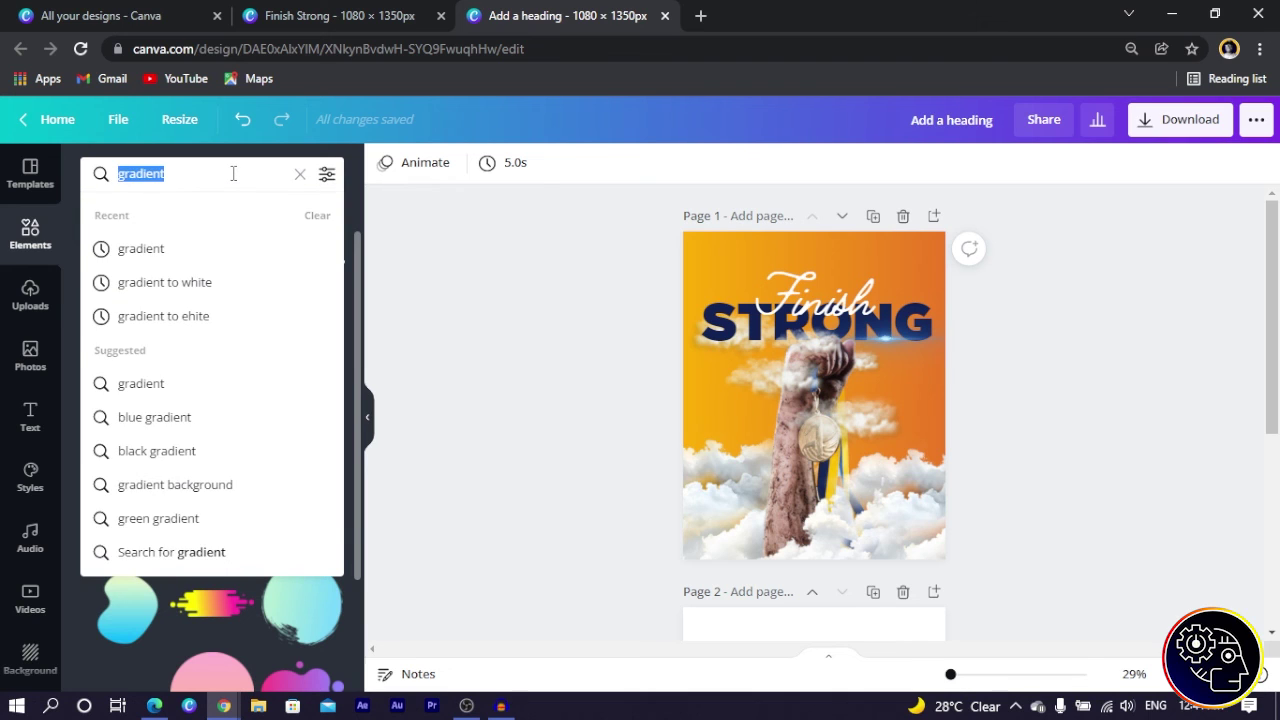
type(";lo")
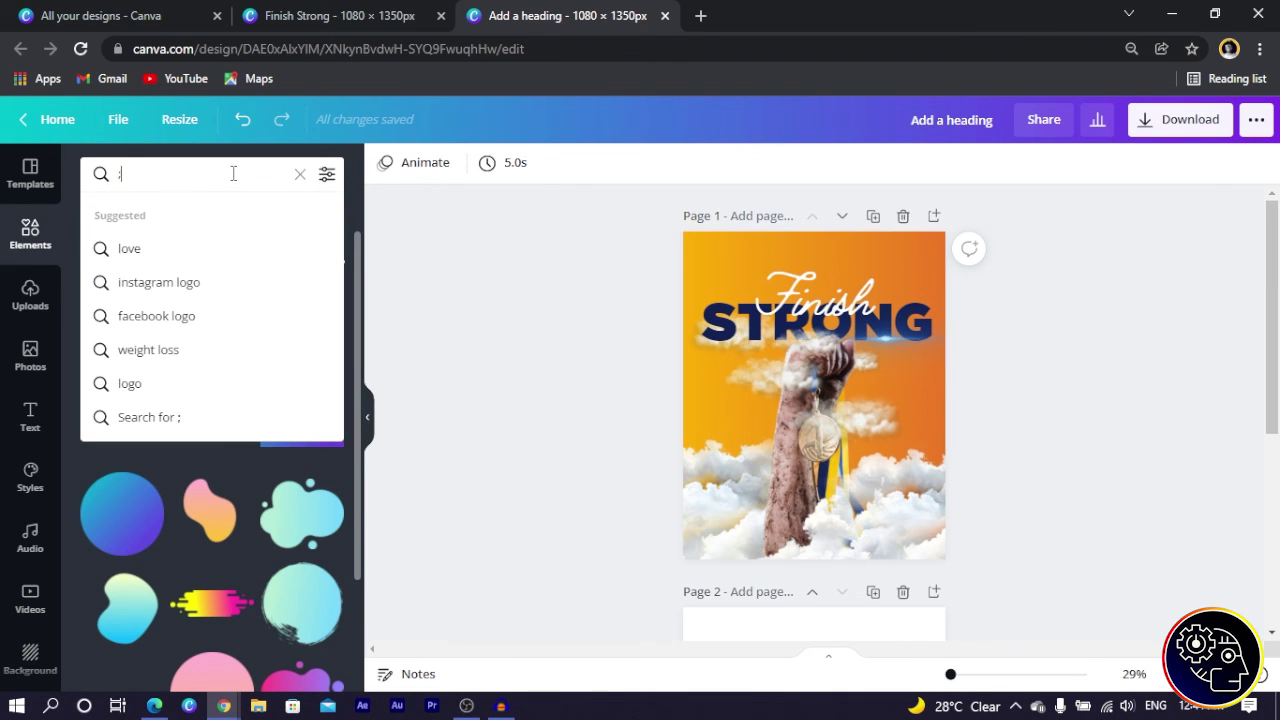
key("BackSpace")
type("logo")
key("Return")
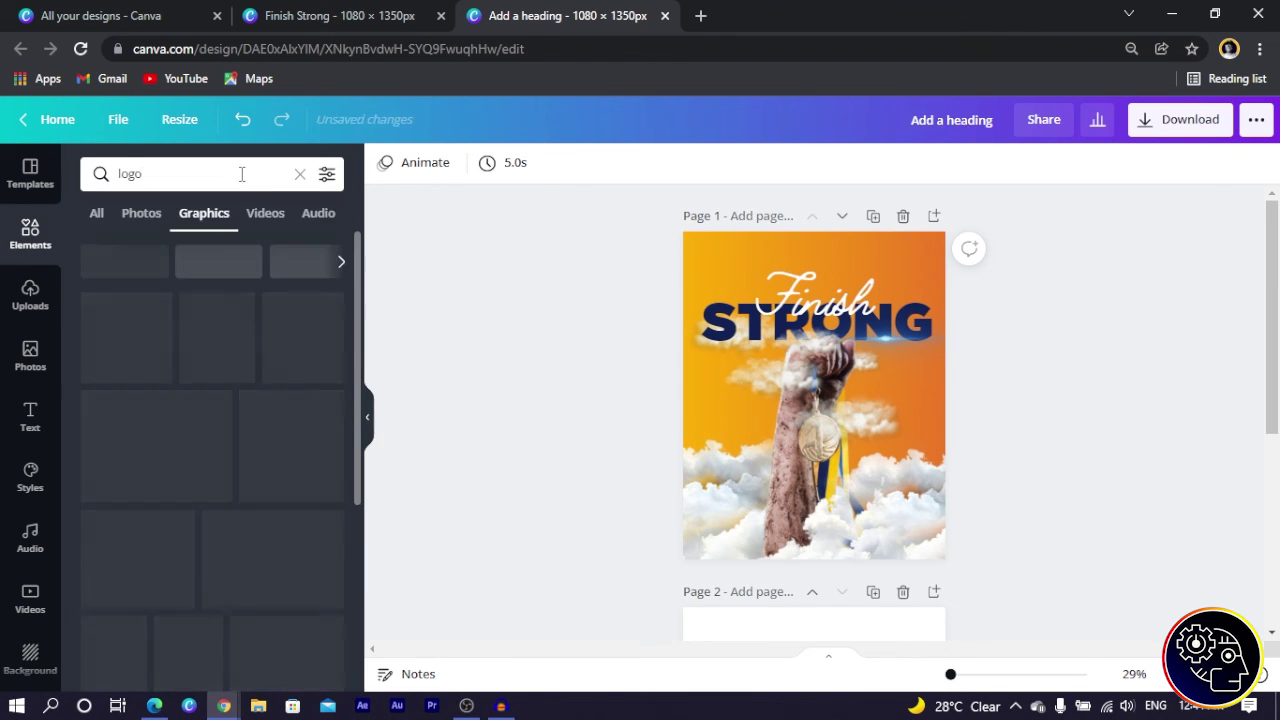
scroll(446, 547, "down", 1)
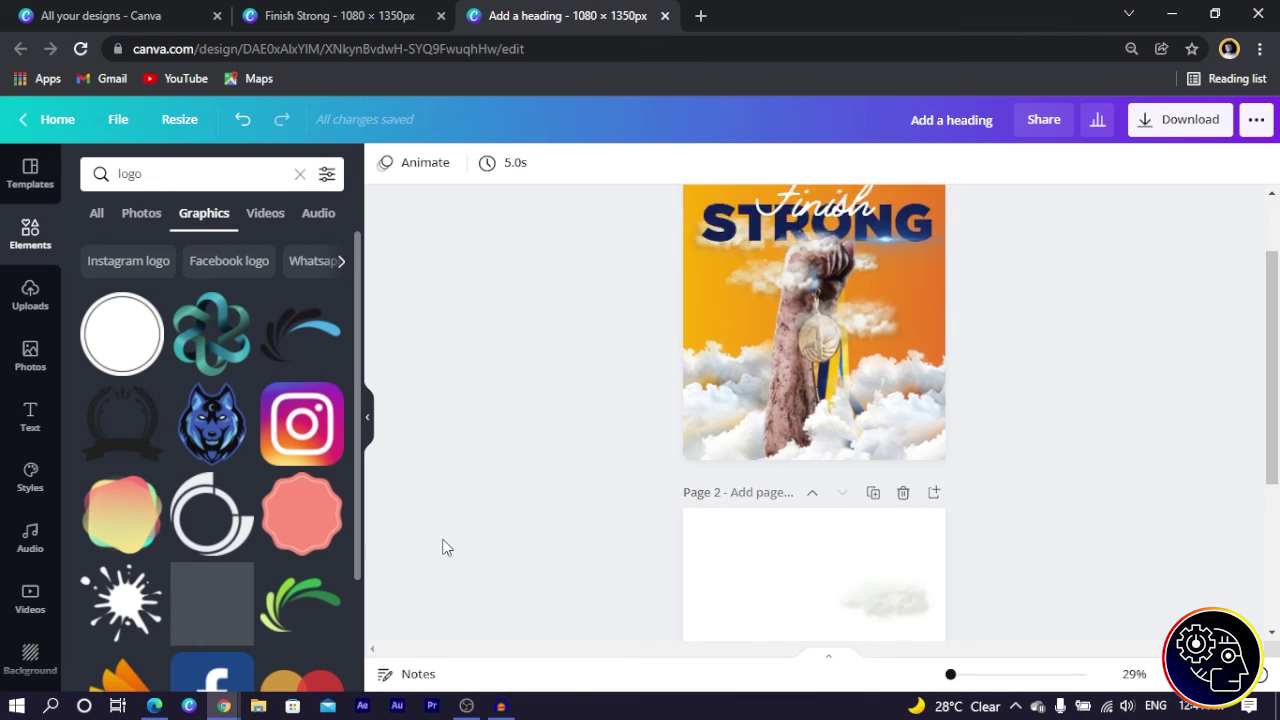
scroll(520, 546, "down", 1)
scroll(620, 540, "up", 2)
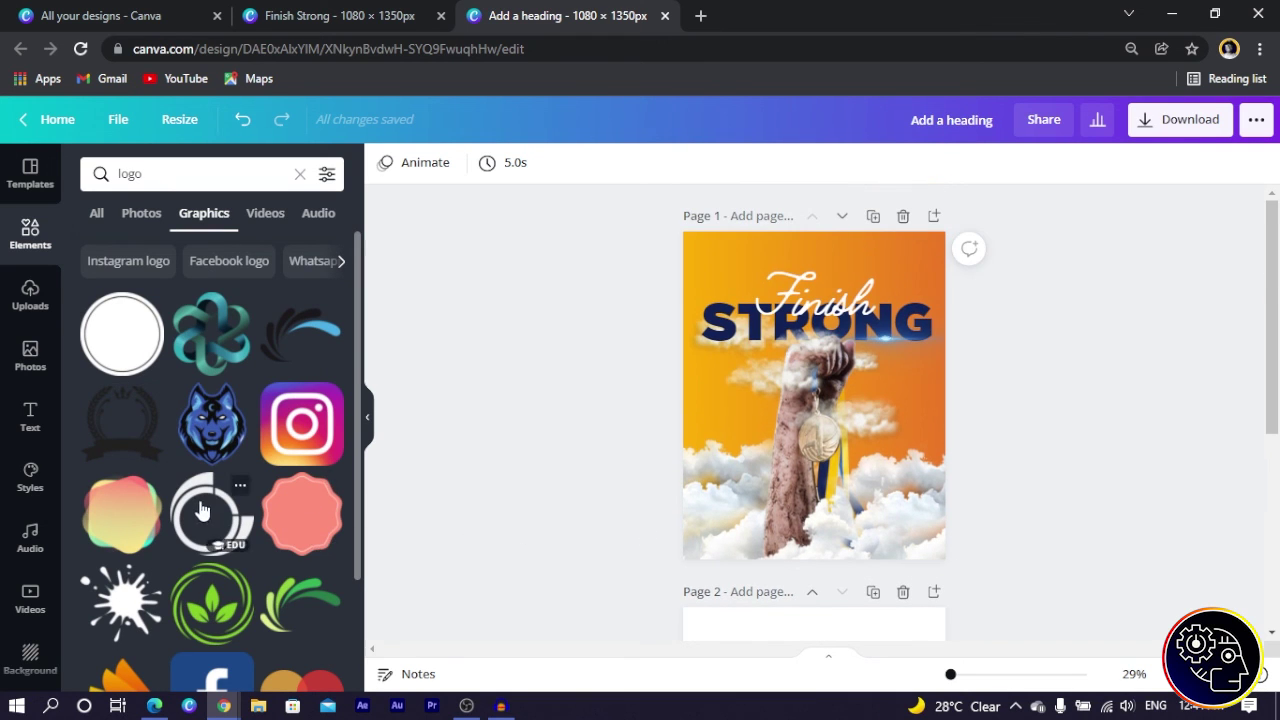
Add the circular swirl graphic from the logo results and shrink it into a small emblem above the word Finish
scroll(200, 510, "down", 5)
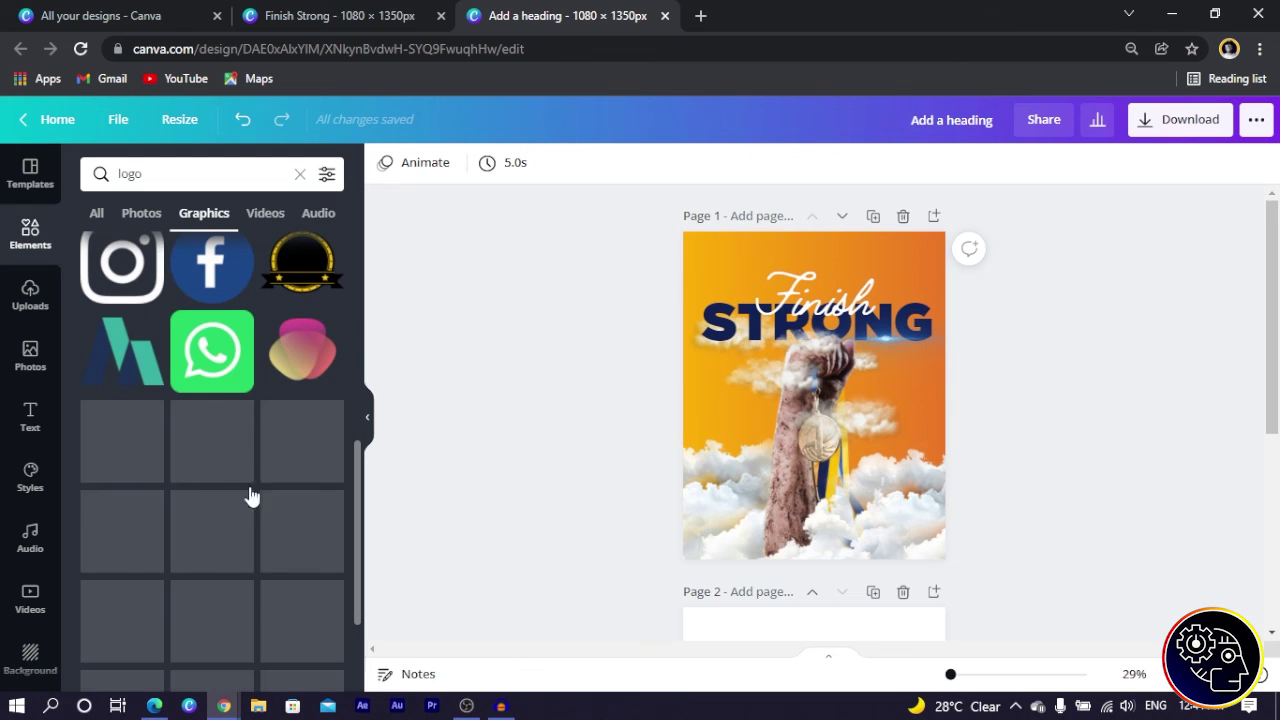
scroll(245, 490, "down", 3)
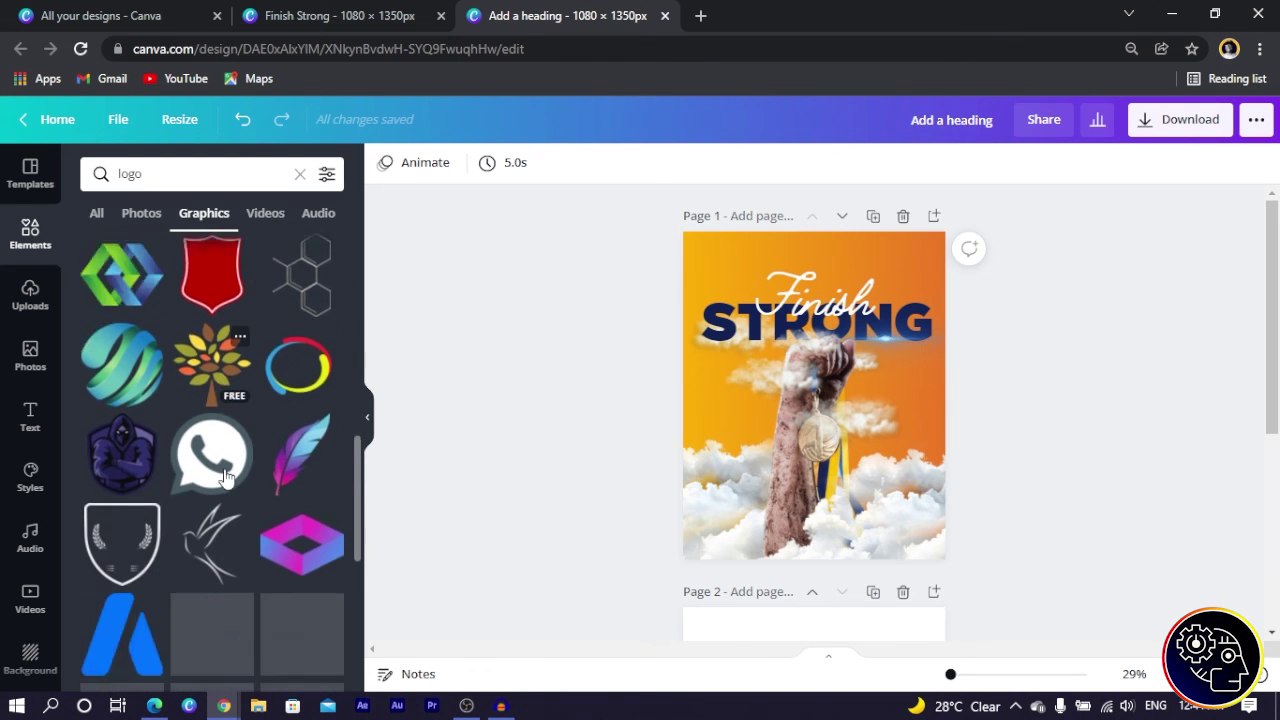
scroll(226, 474, "down", 4)
scroll(210, 480, "down", 3)
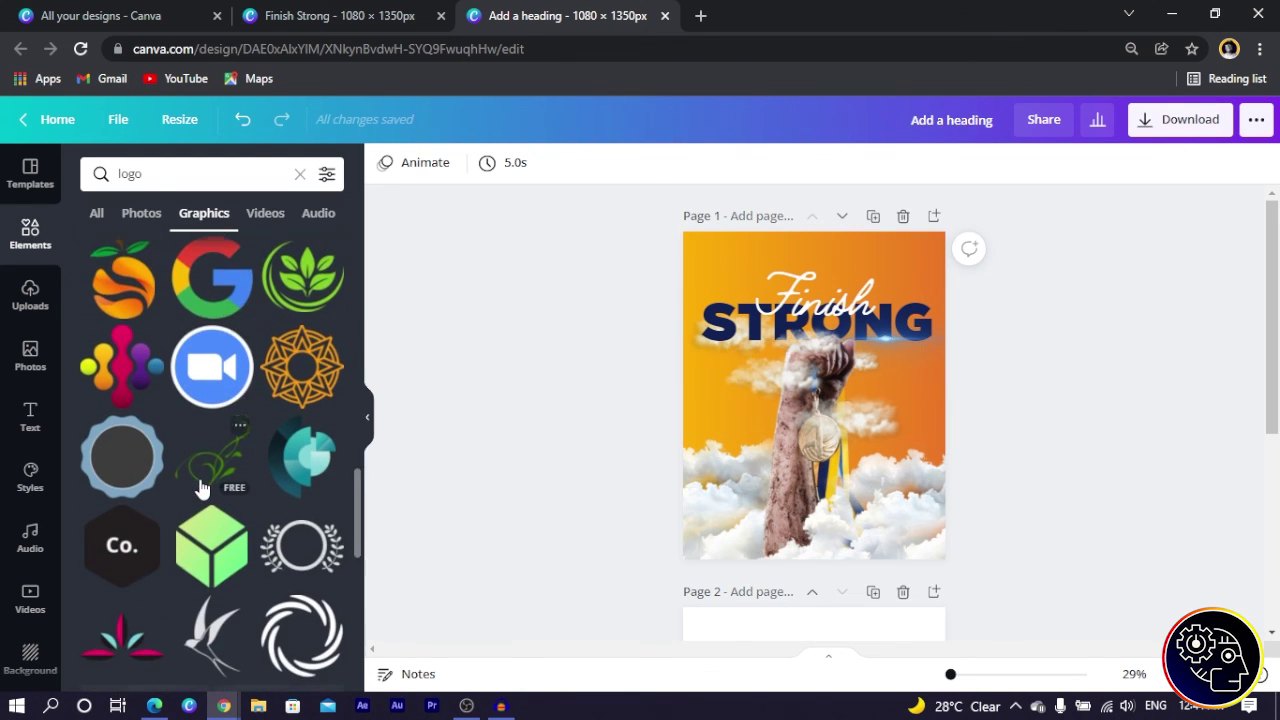
scroll(205, 480, "down", 4)
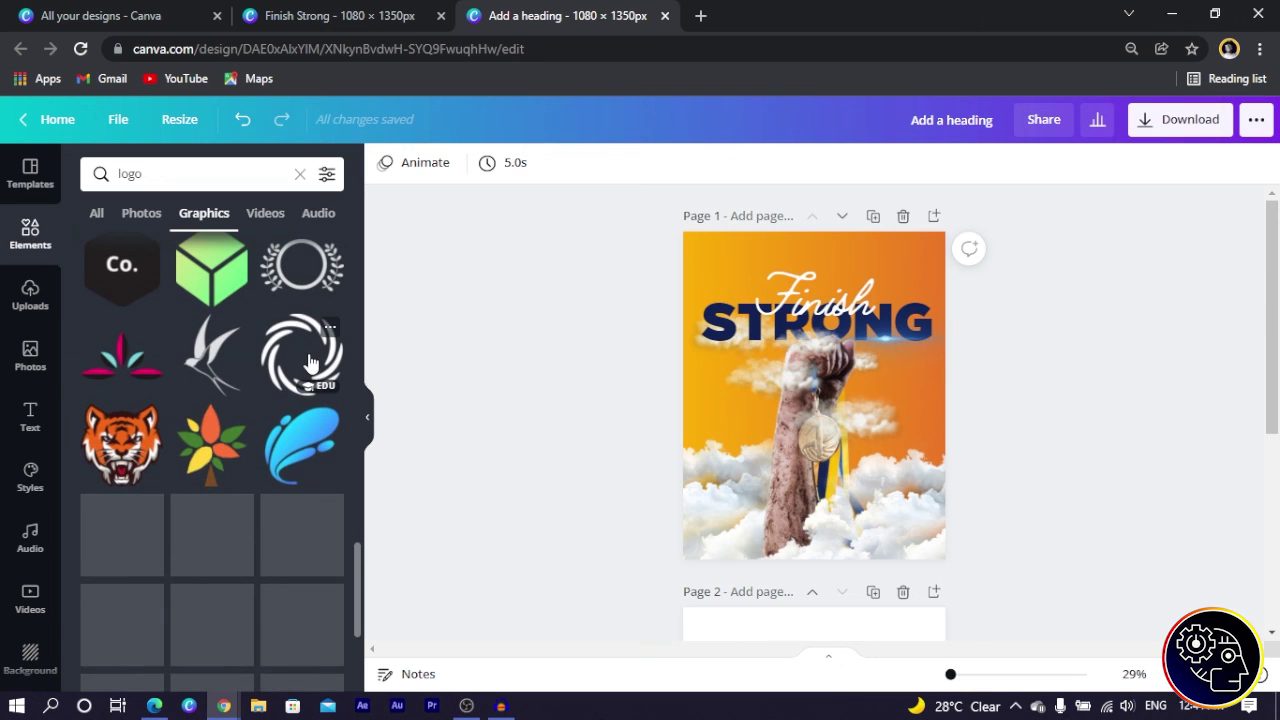
left_click(310, 360)
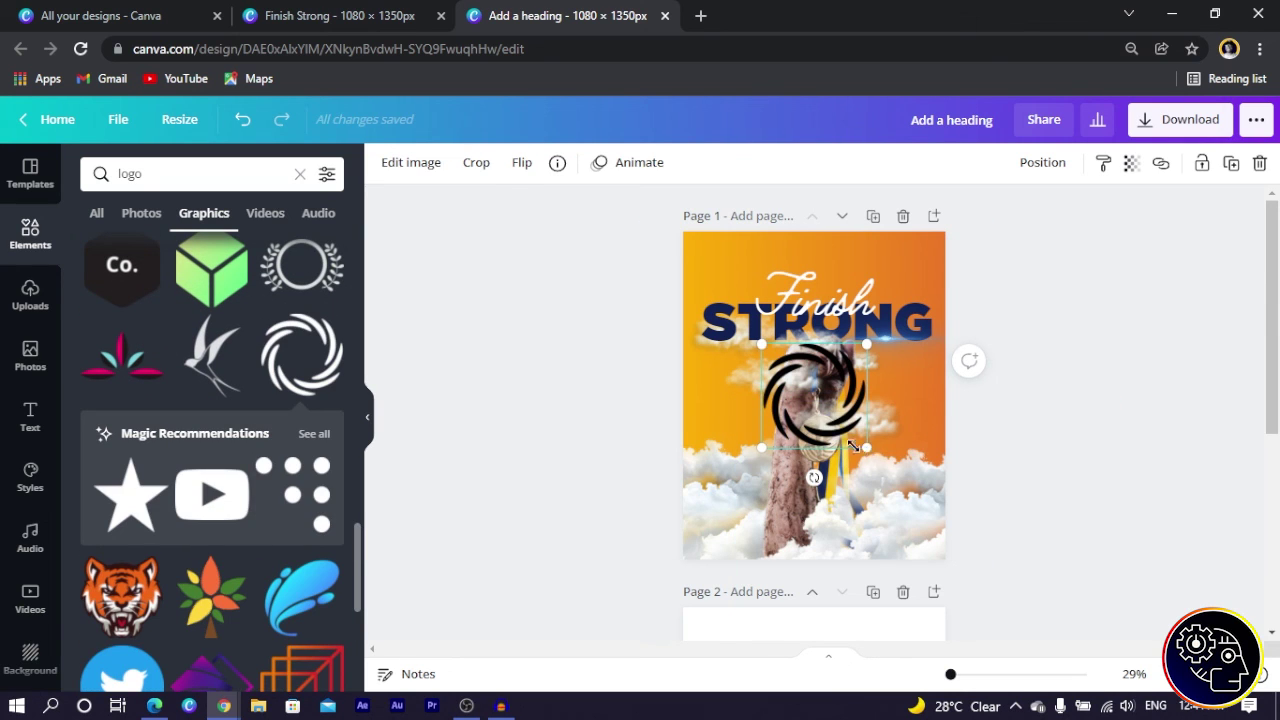
left_click_drag(853, 445, 771, 254)
Recolour the swirl emblem white using the document colours
left_click(384, 165)
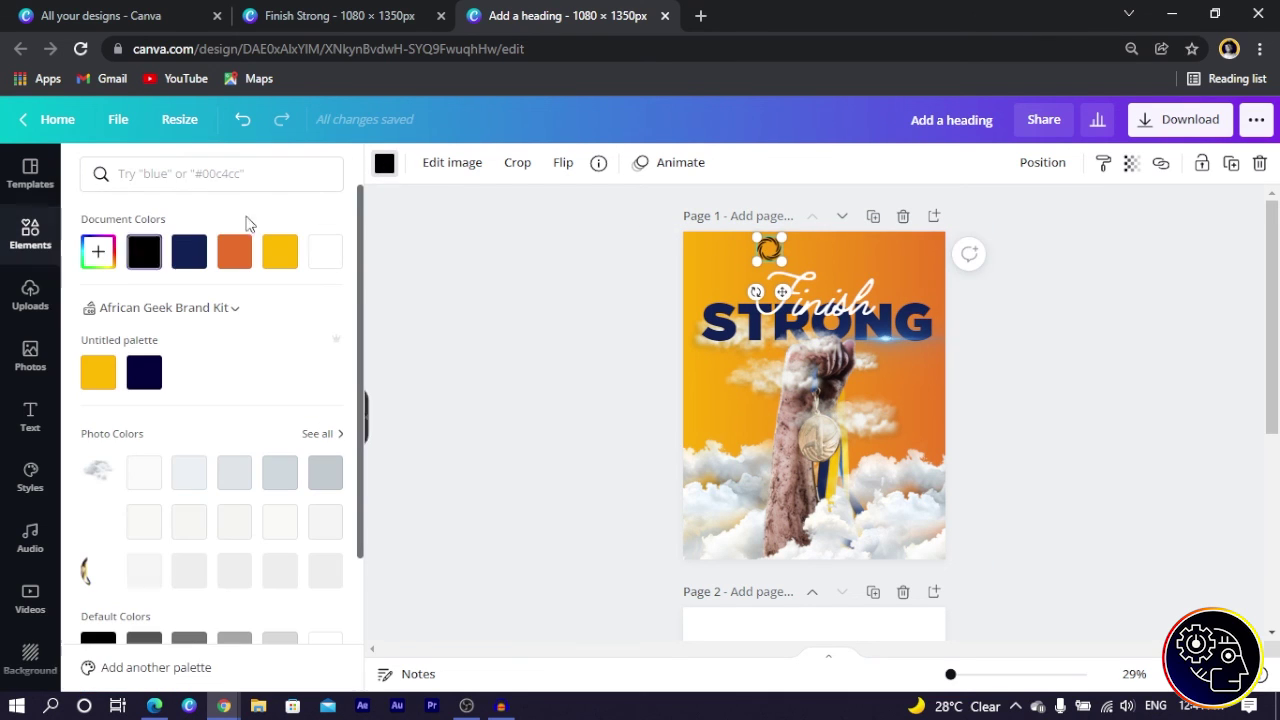
left_click(333, 257)
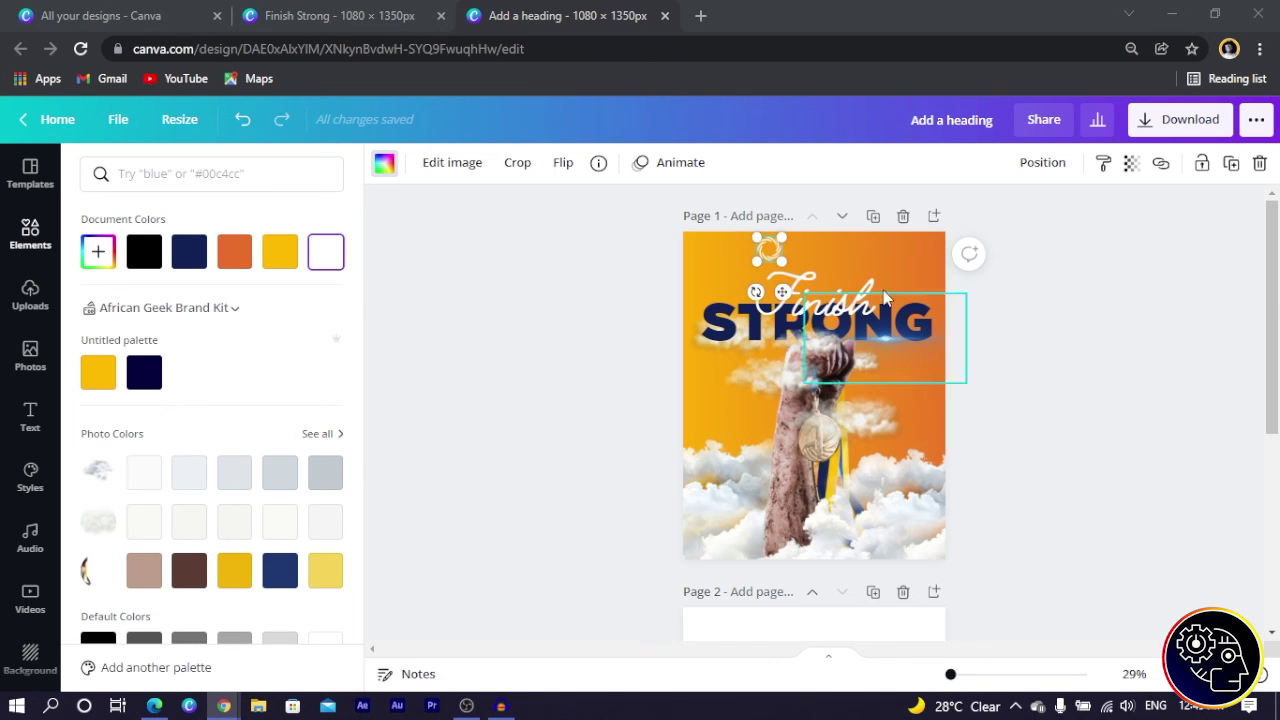
left_click(840, 248)
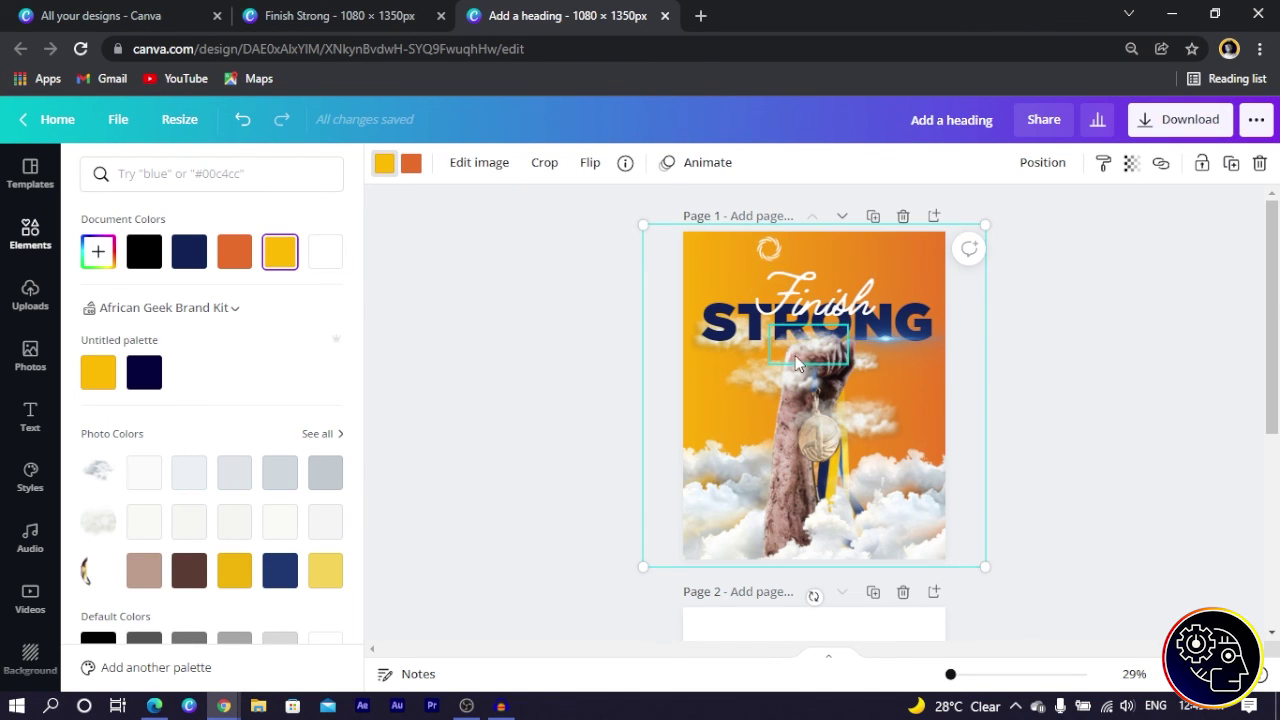
Add the white text "Central Gate Ministries" on two lines in iCiel Gotham, with the swirl emblem directly to its left
type("Central Gate Ministries")
left_click_drag(768, 251, 812, 258)
left_click(830, 257)
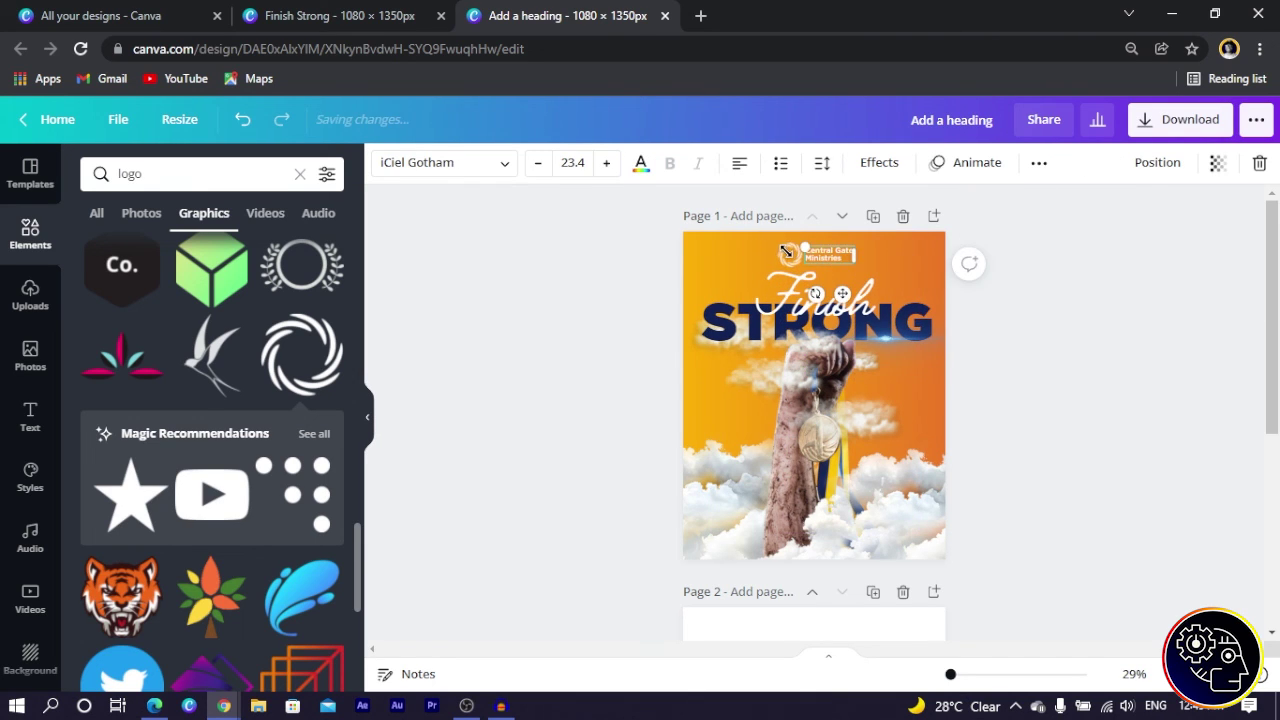
left_click(403, 273)
Shrink the swirl emblem slightly so it fits the height of the Central Gate Ministries text
scroll(984, 290, "up", 5)
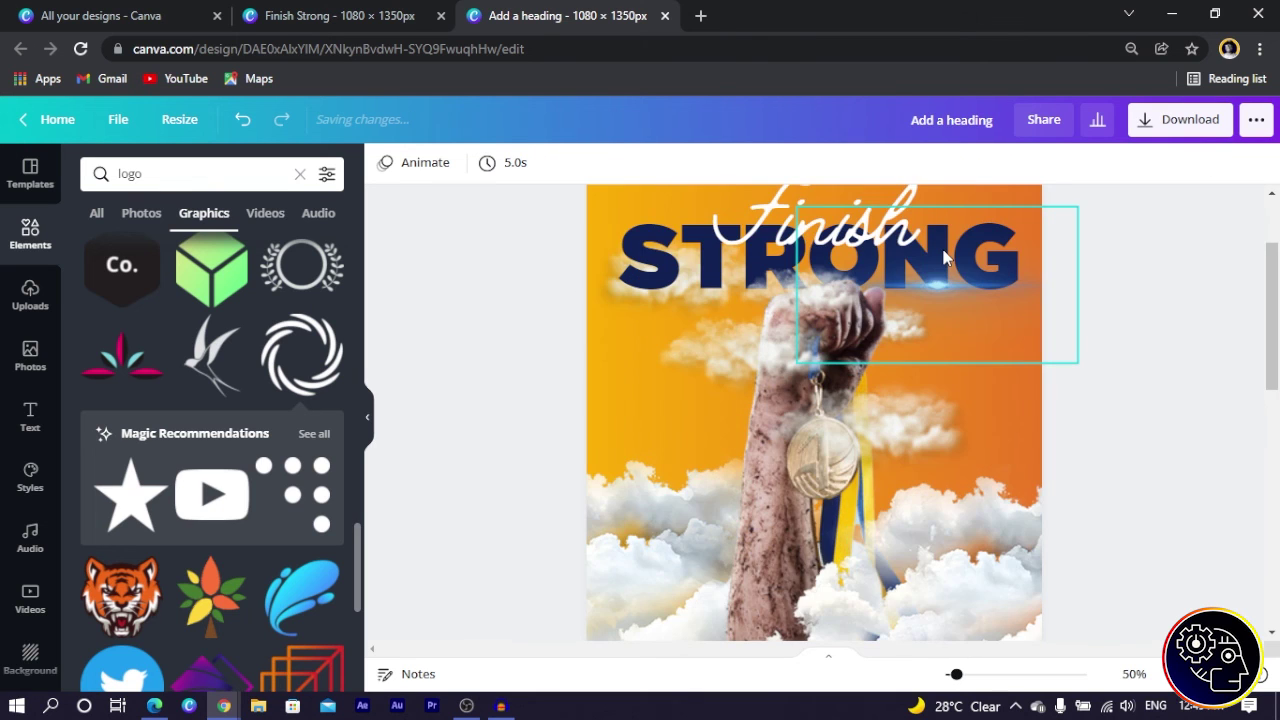
scroll(950, 300, "up", 3)
left_click(737, 310)
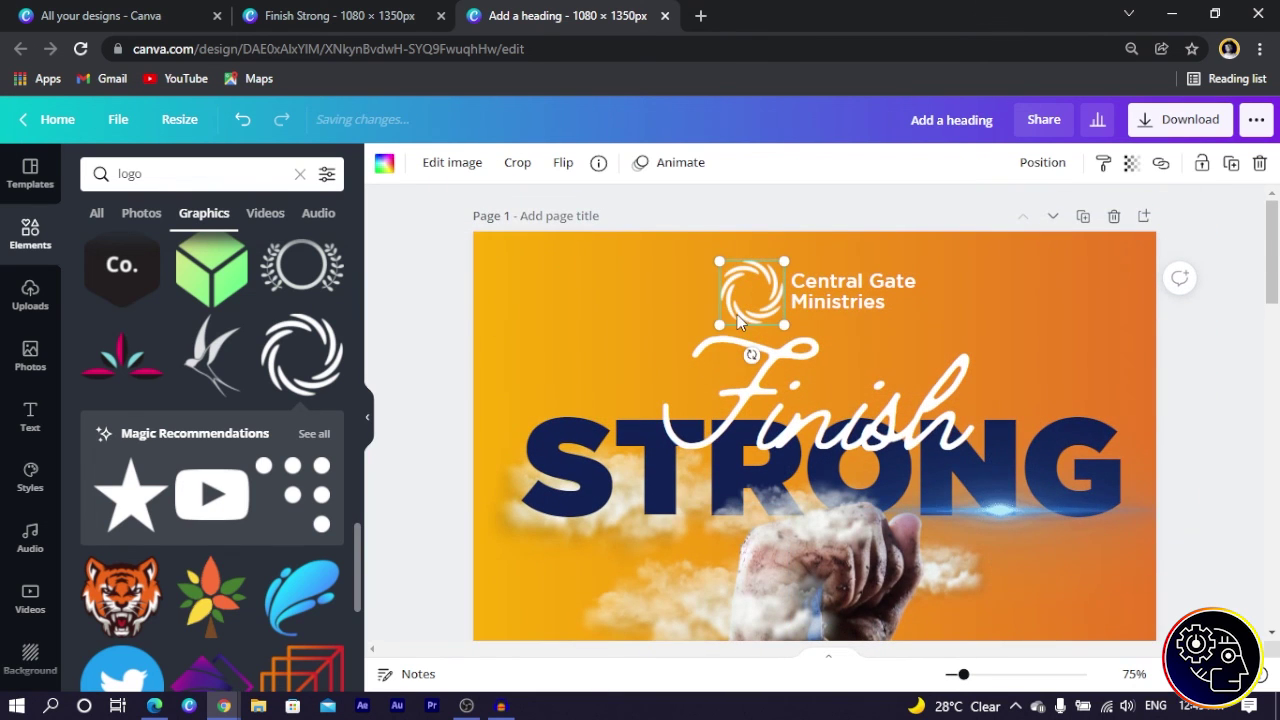
left_click_drag(723, 325, 738, 326)
Scale the emblem and ministry name down together to text size 19.3 and centre them above the heading
left_click(829, 297)
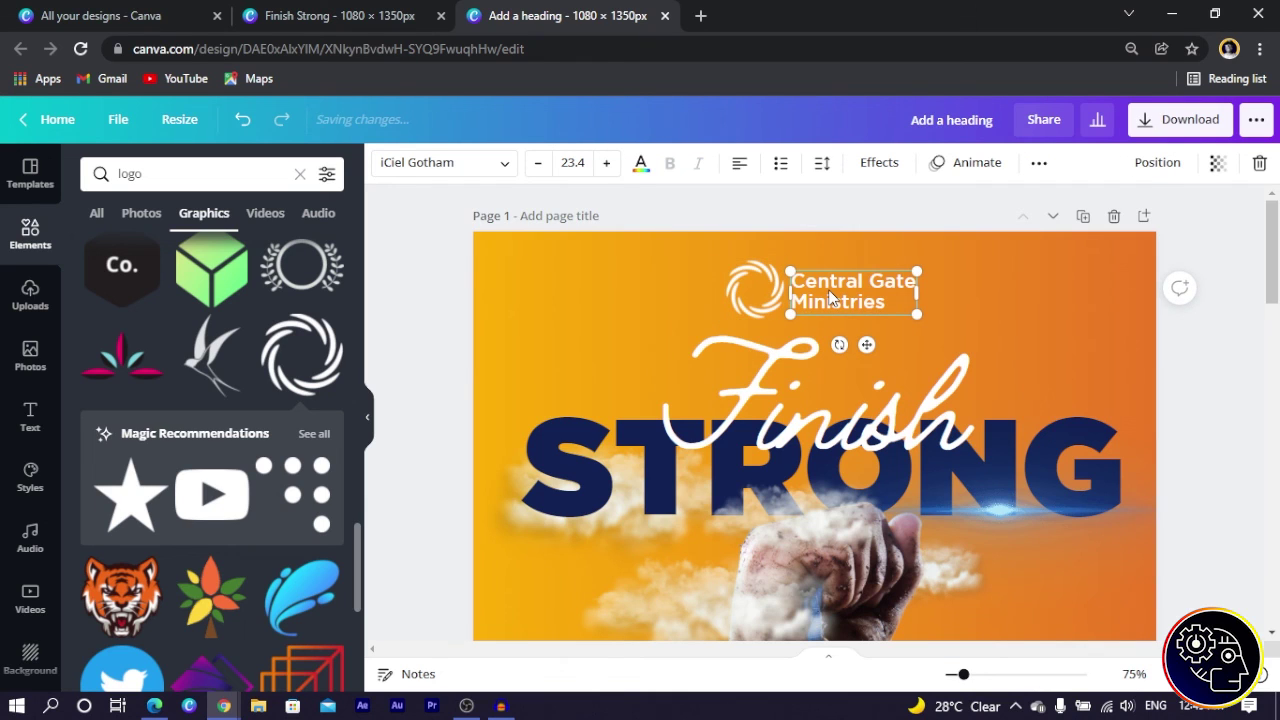
left_click(750, 295, "shift")
left_click_drag(723, 325, 767, 283)
key("ctrl+minus")
scroll(785, 300, "down", 2)
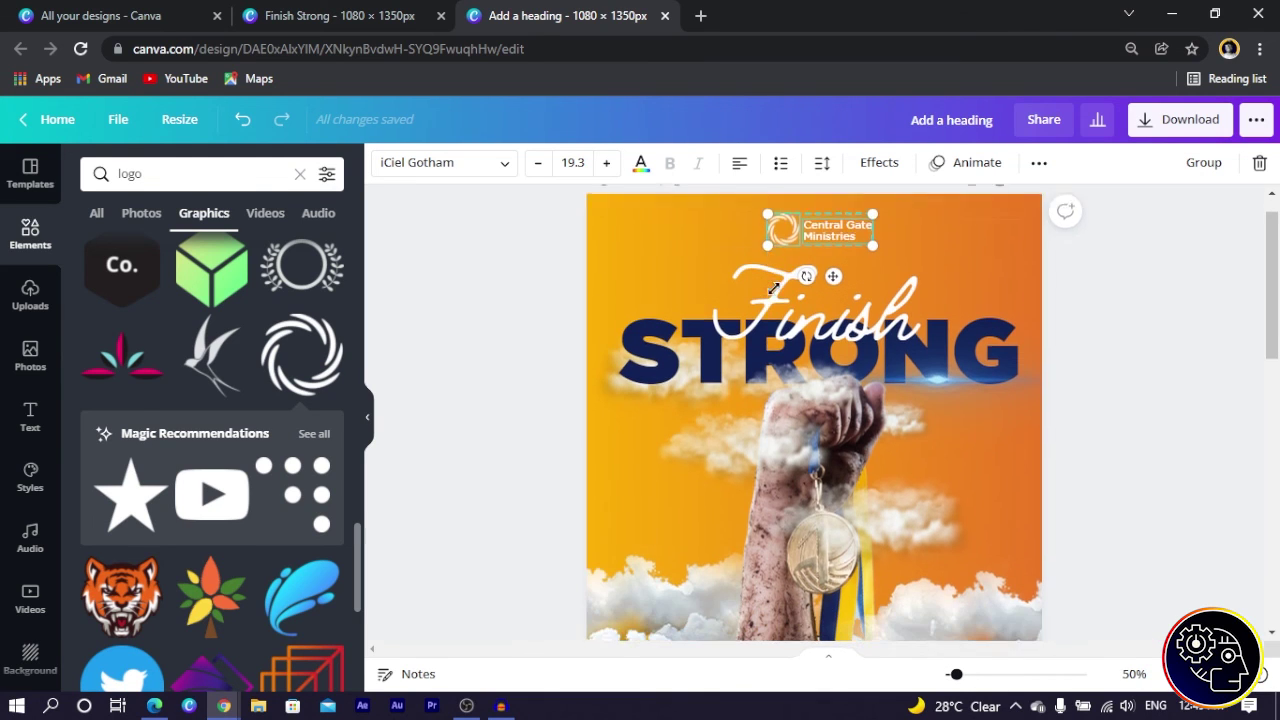
left_click(785, 280)
key("ctrl+minus")
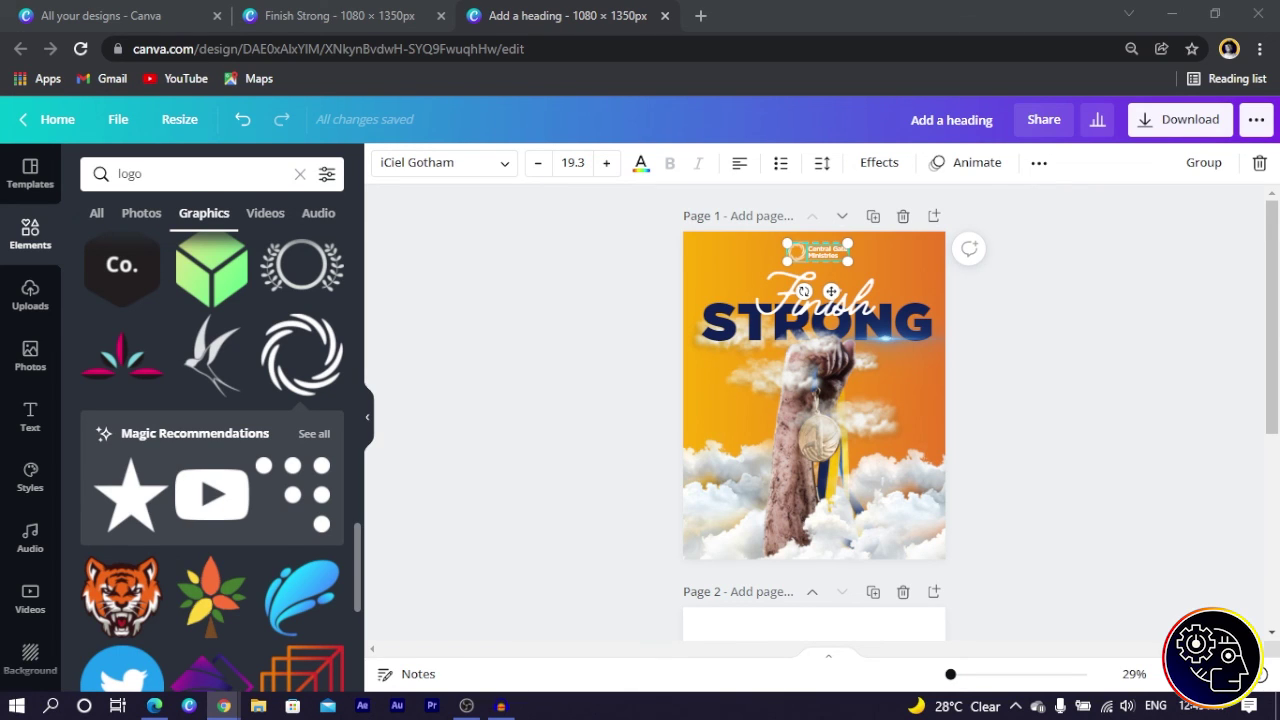
Add a calendar icon with "26th JUNE 2022" at the poster's lower left and a location pin with placeholder address text at its lower right
left_click(713, 396)
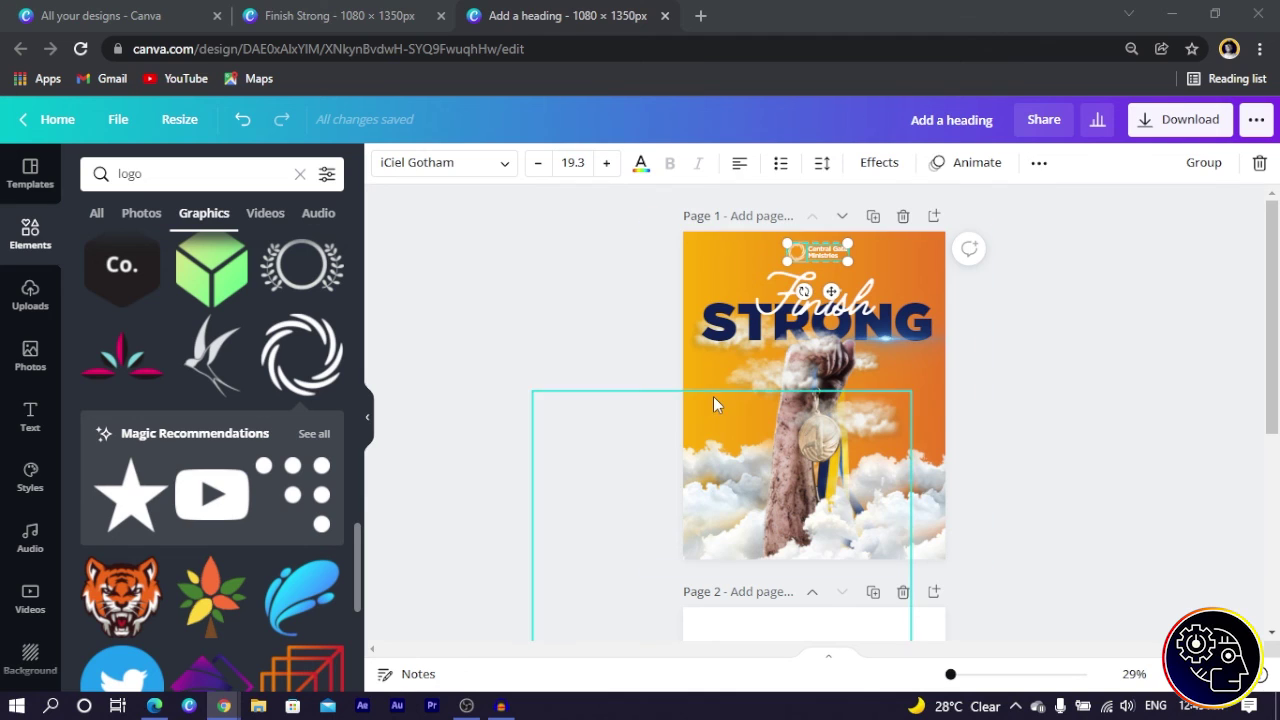
key("ctrl+z")
left_click(563, 346)
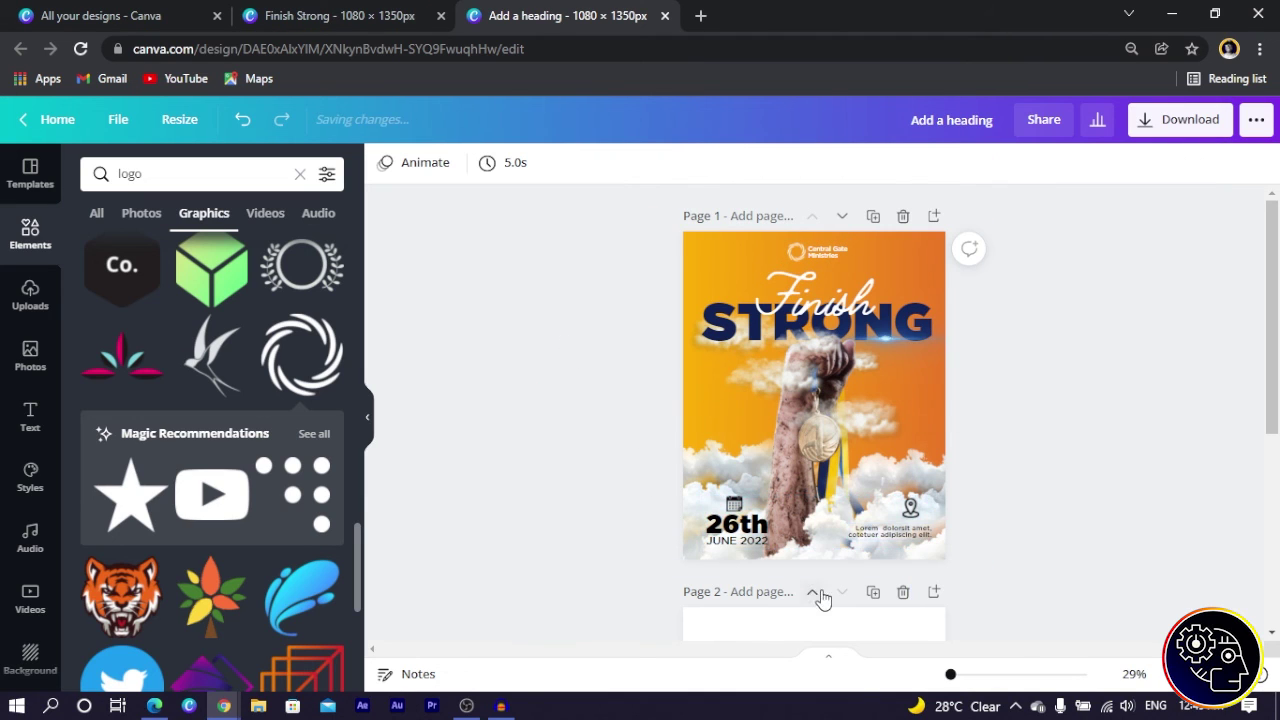
left_click(735, 527)
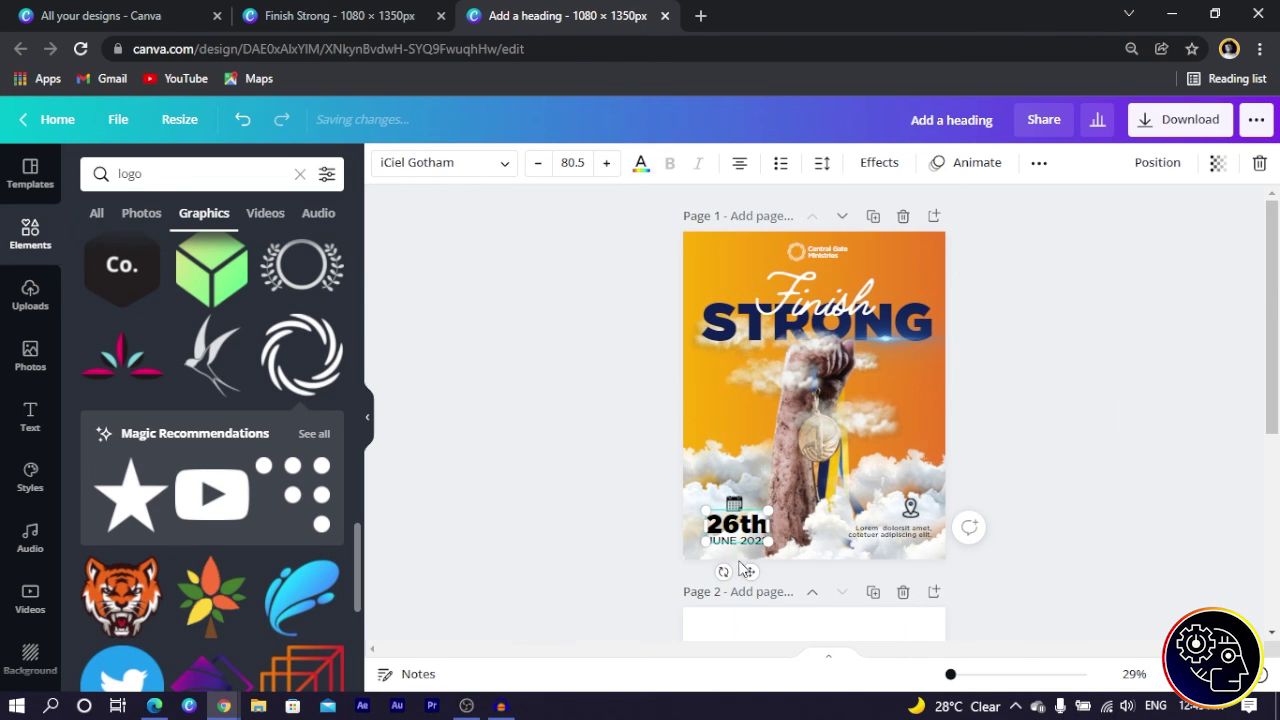
left_click(626, 543)
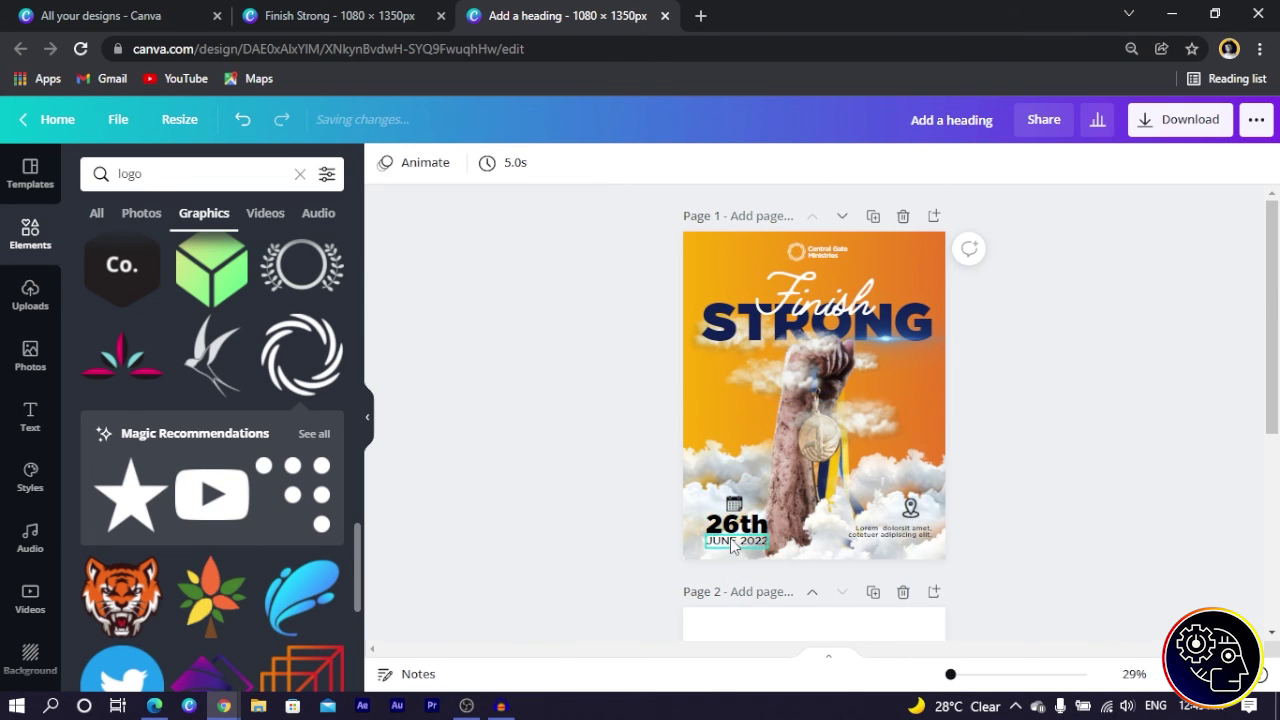
left_click(737, 540)
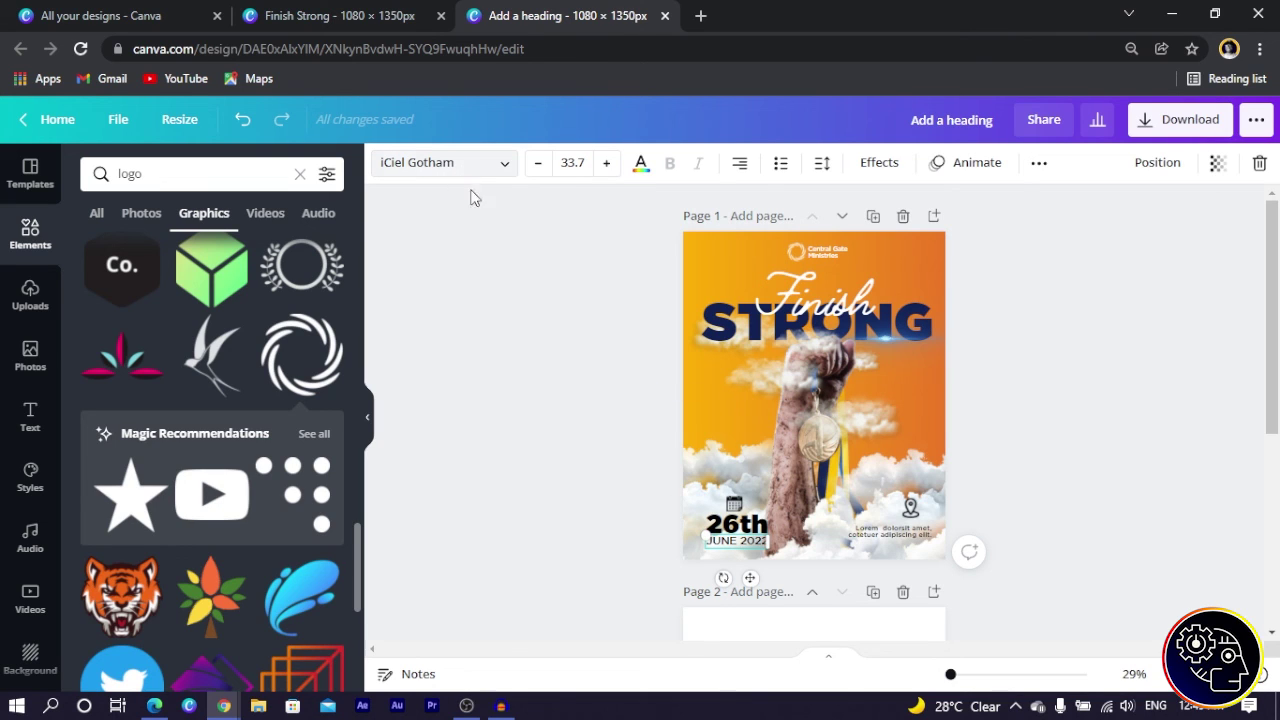
Enlarge the placeholder address text to size 24.6 and adjust the location pin above it
left_click(919, 530)
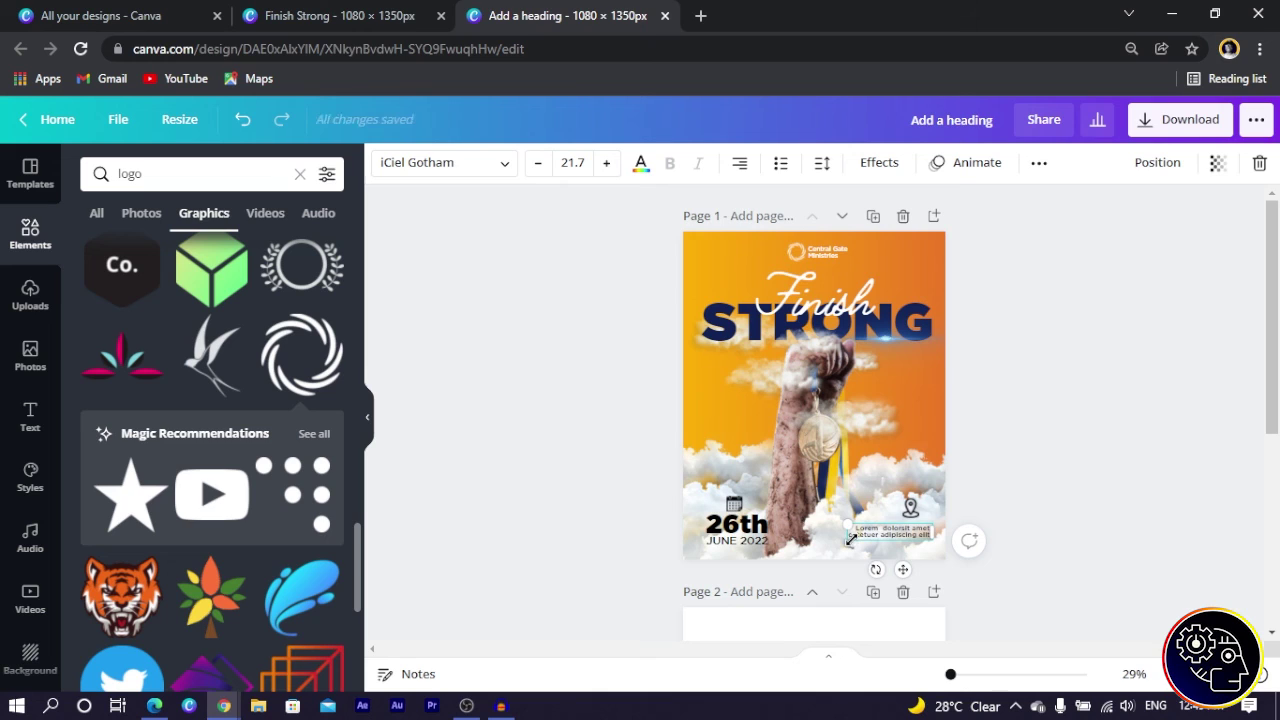
left_click_drag(848, 538, 836, 542)
left_click(910, 508)
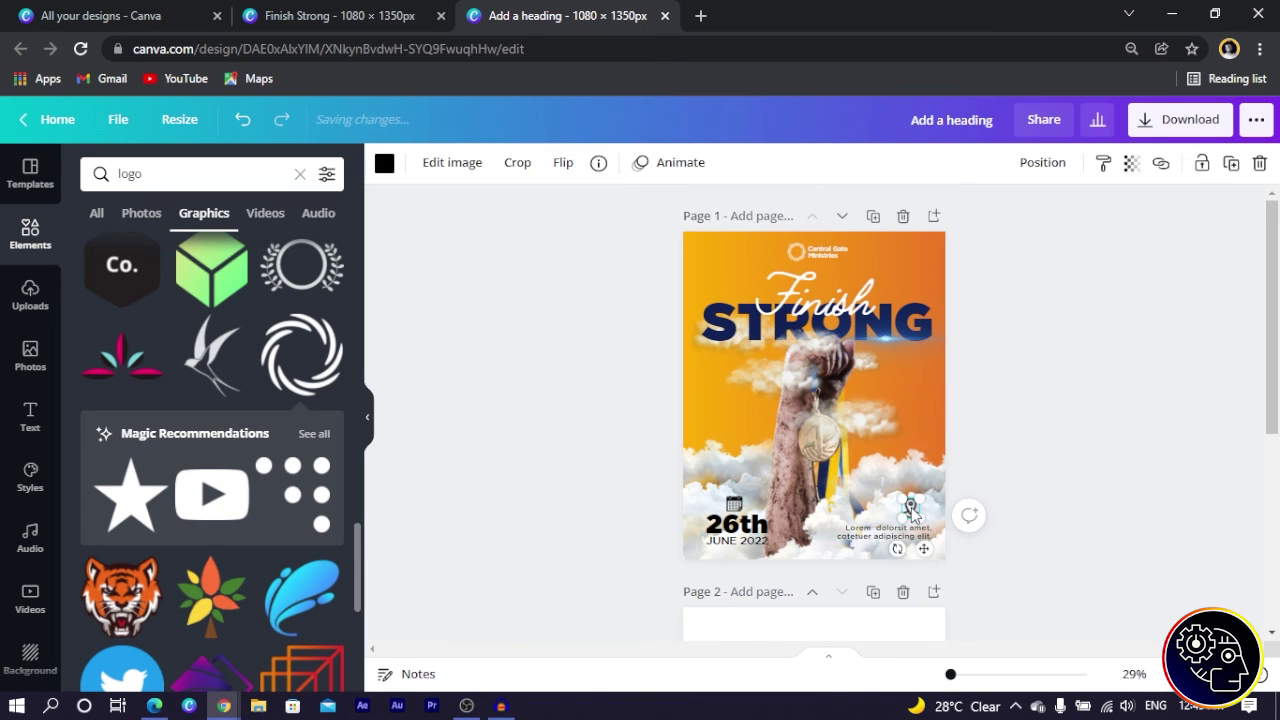
left_click_drag(905, 515, 905, 517)
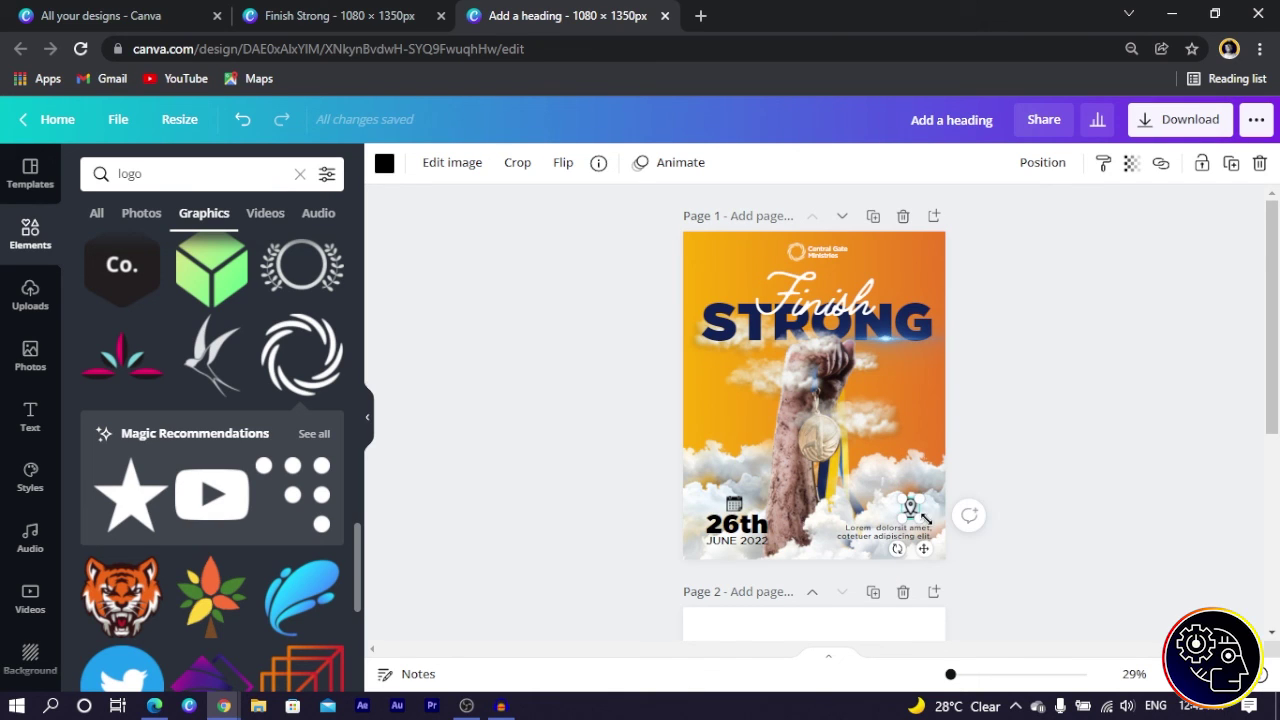
left_click(1067, 520)
left_click(906, 540)
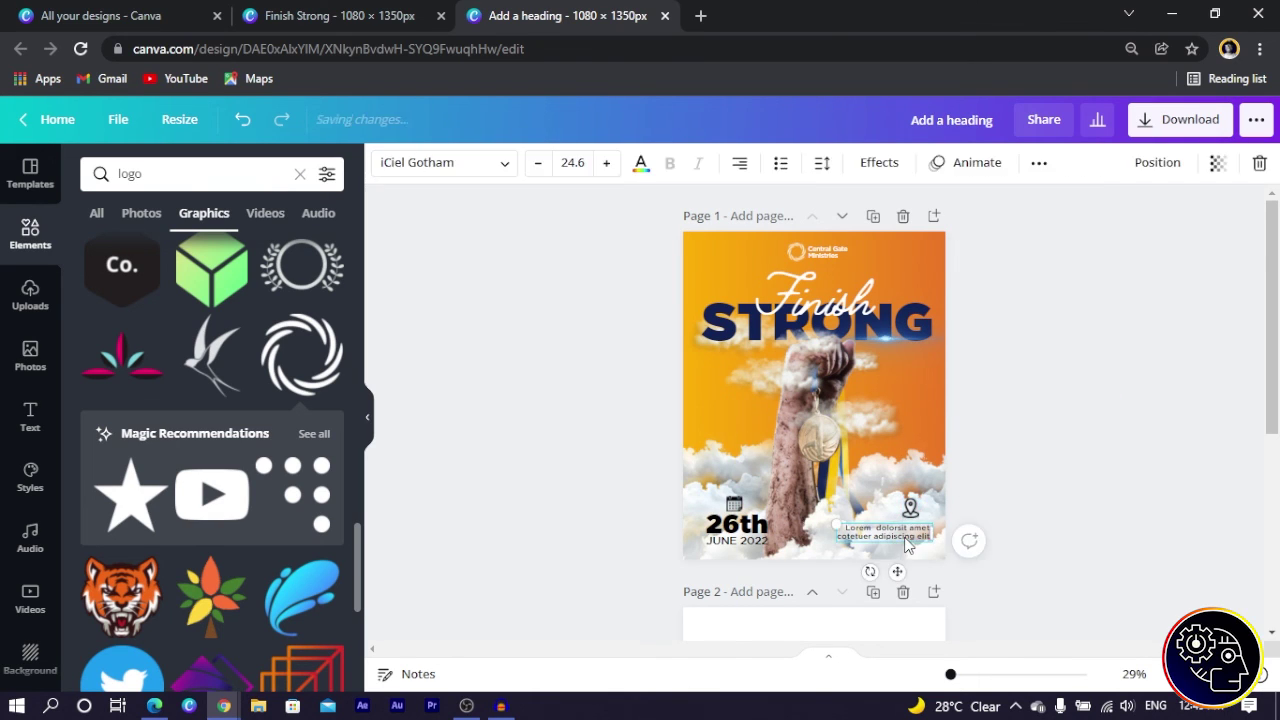
left_click(1004, 464)
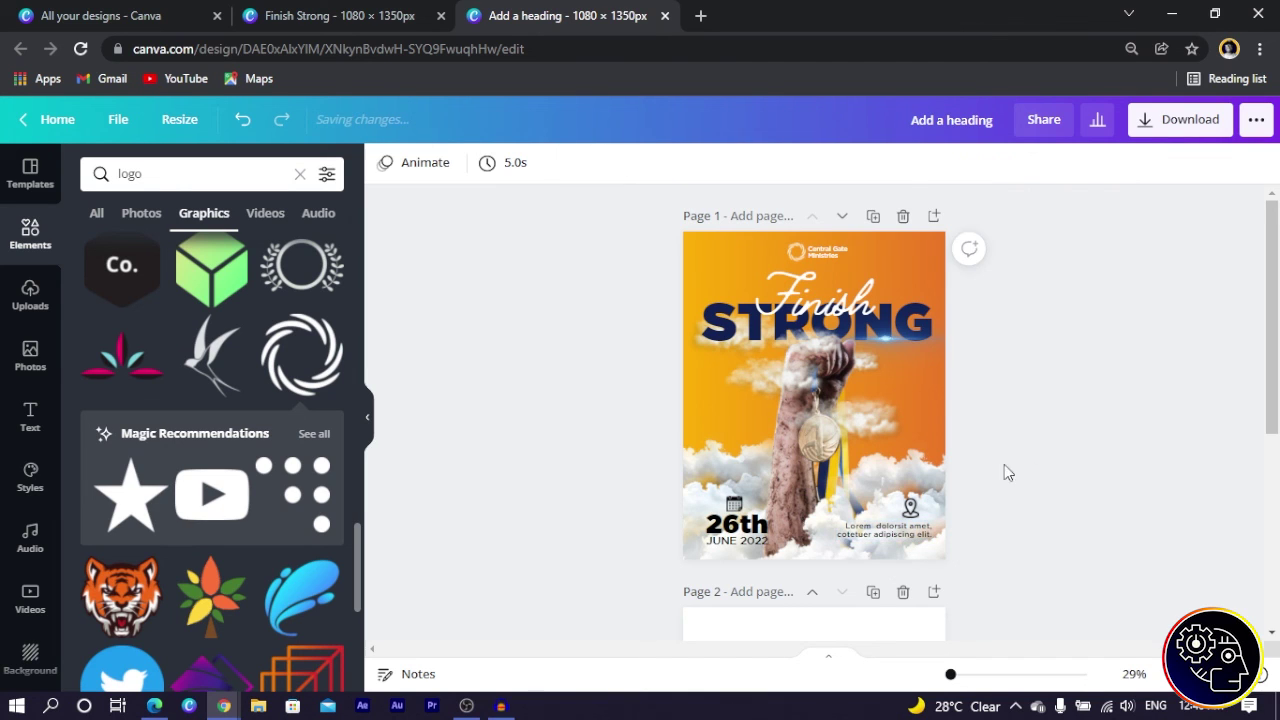
Move the blurred black ellipse from page 2 onto the poster on page 1, beside the arm
scroll(788, 455, "down", 4)
left_click(838, 468)
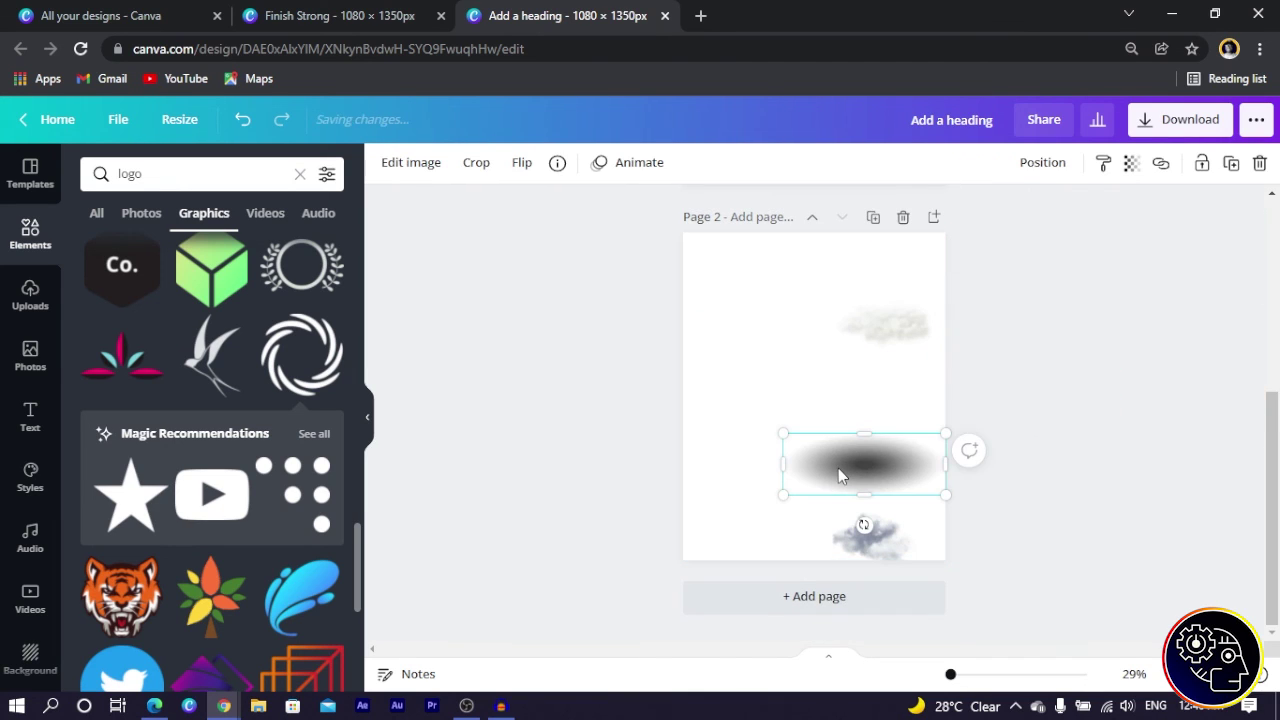
scroll(836, 500, "up", 2)
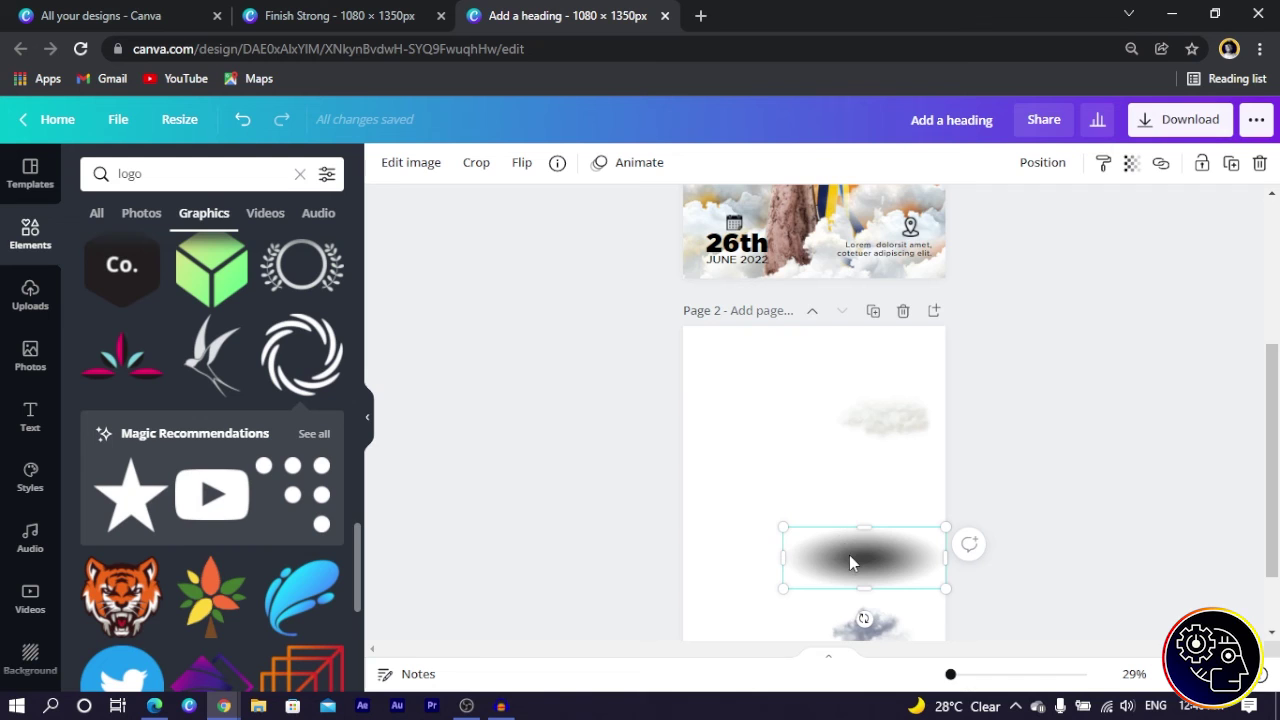
left_click_drag(849, 560, 740, 383)
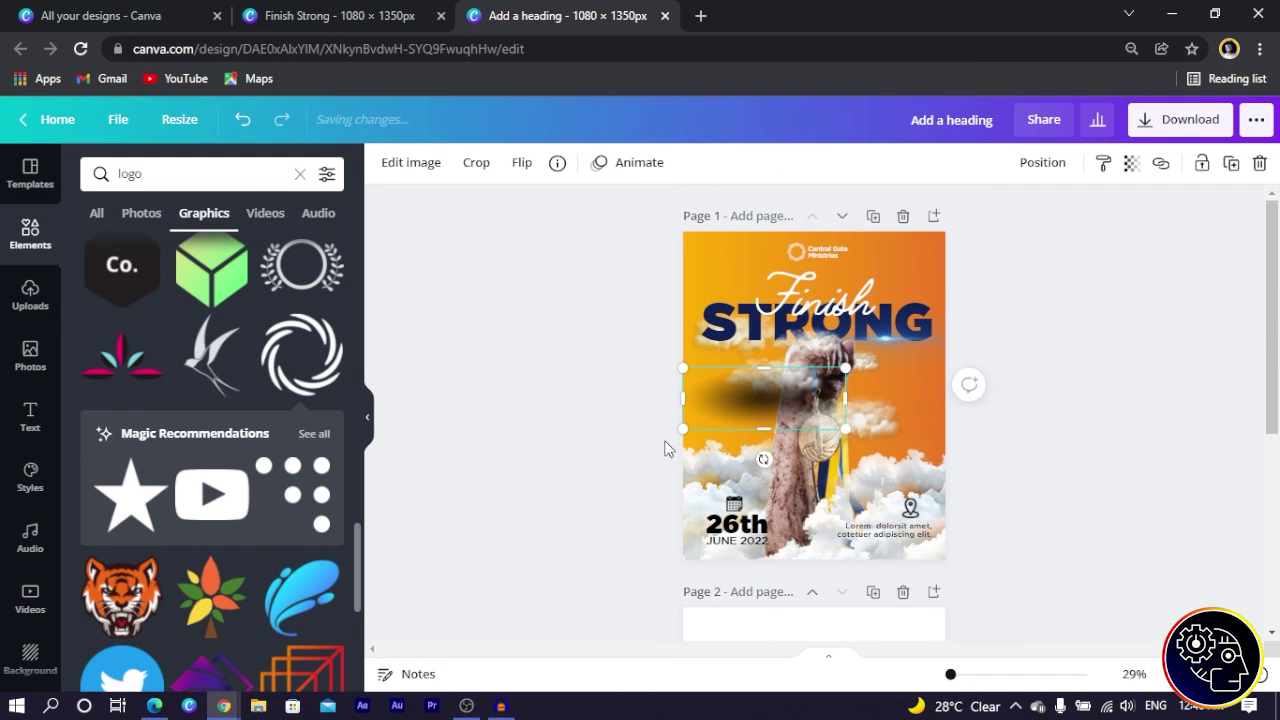
Rotate the blurred ellipse upright, enlarge it beyond the poster's height and place it over the arm
left_click_drag(765, 460, 845, 403)
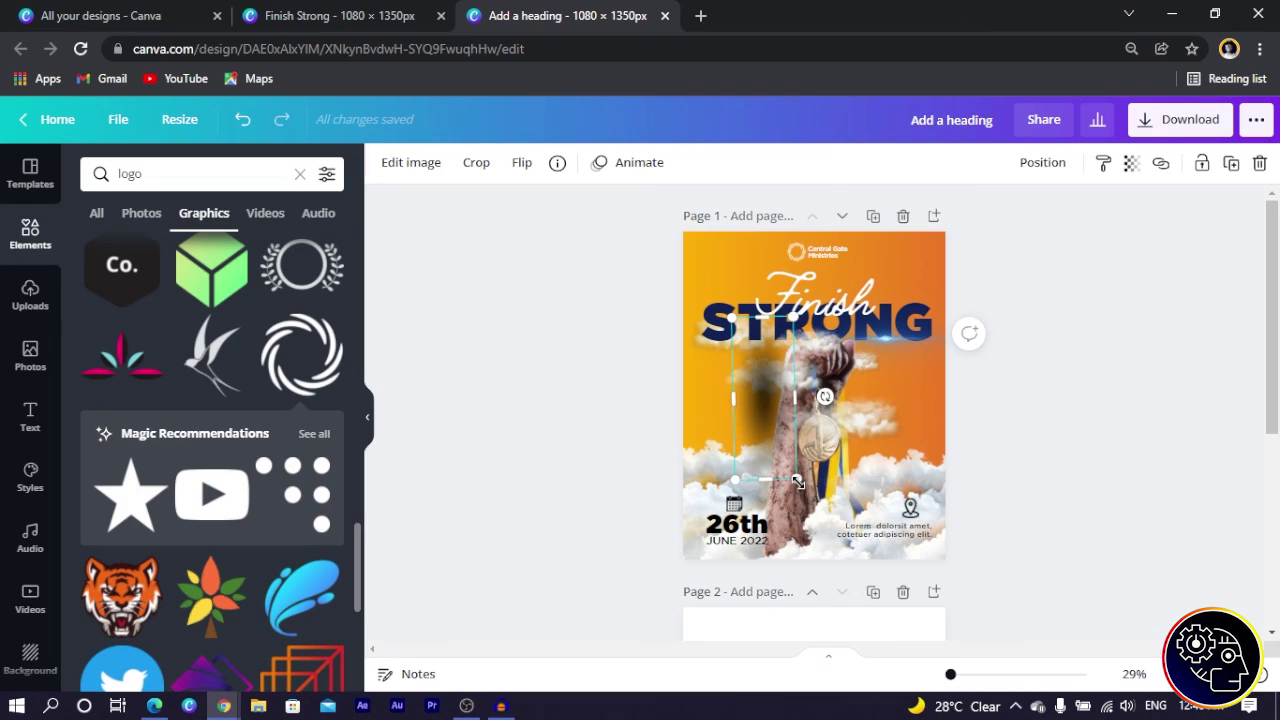
left_click_drag(797, 482, 903, 614)
left_click_drag(765, 460, 807, 469)
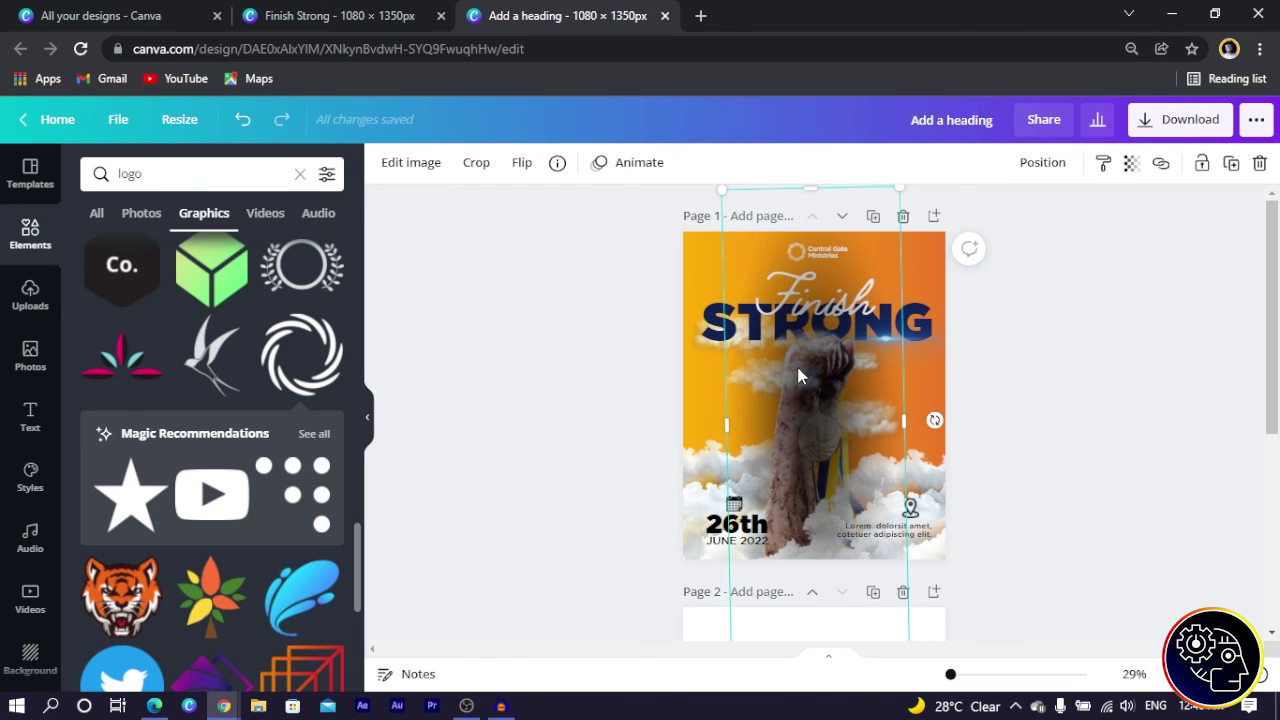
Give the blurred black ellipse the Cherry duotone effect and open its color settings
left_click(406, 165)
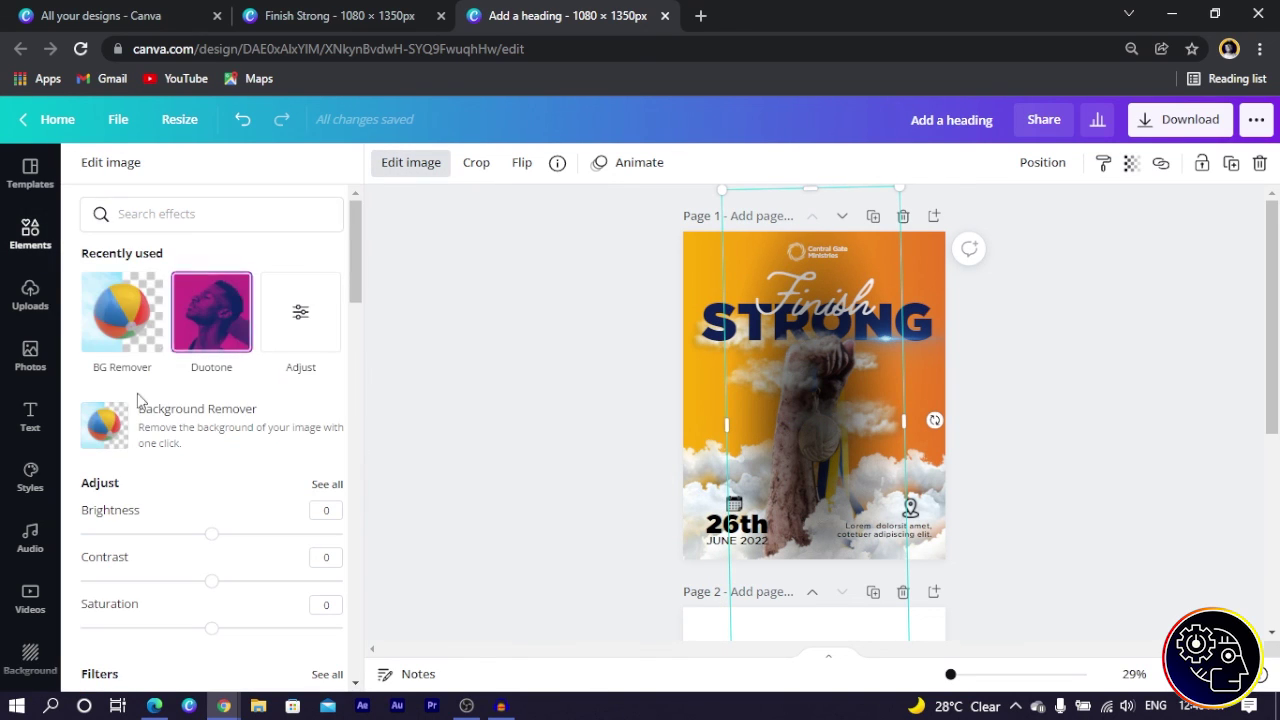
scroll(115, 505, "down", 3)
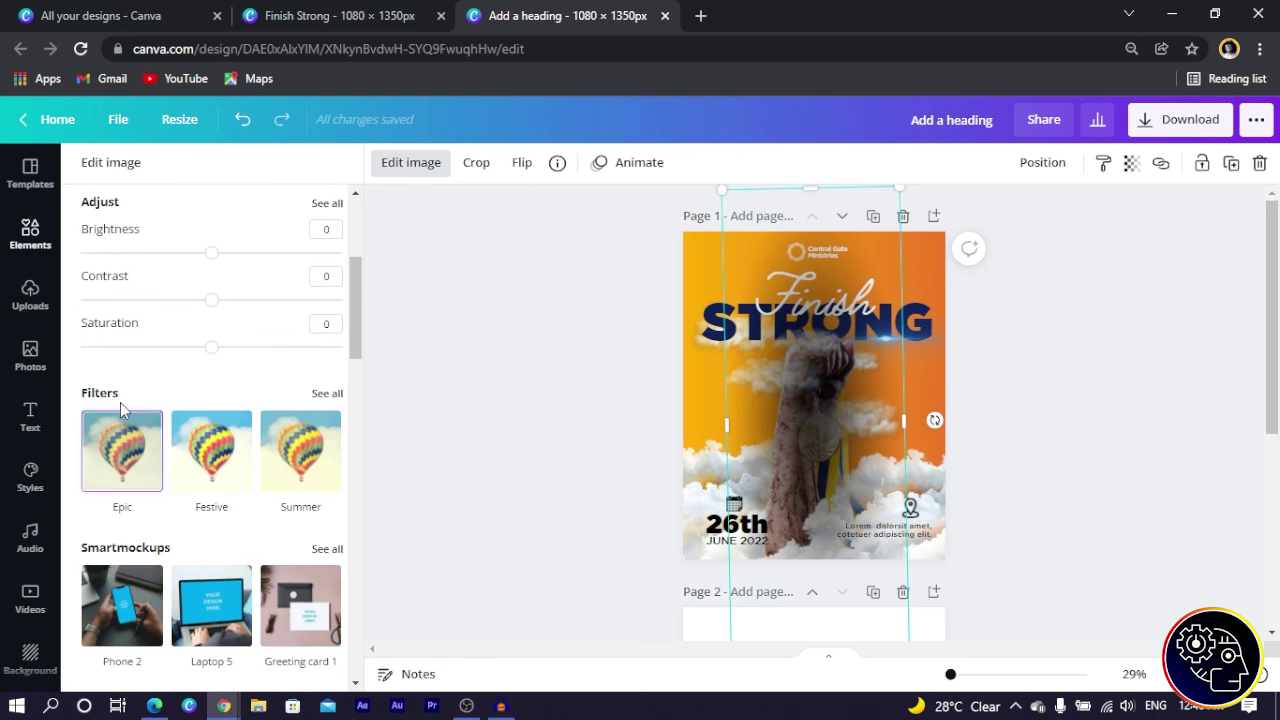
scroll(250, 430, "down", 4)
scroll(100, 410, "down", 4)
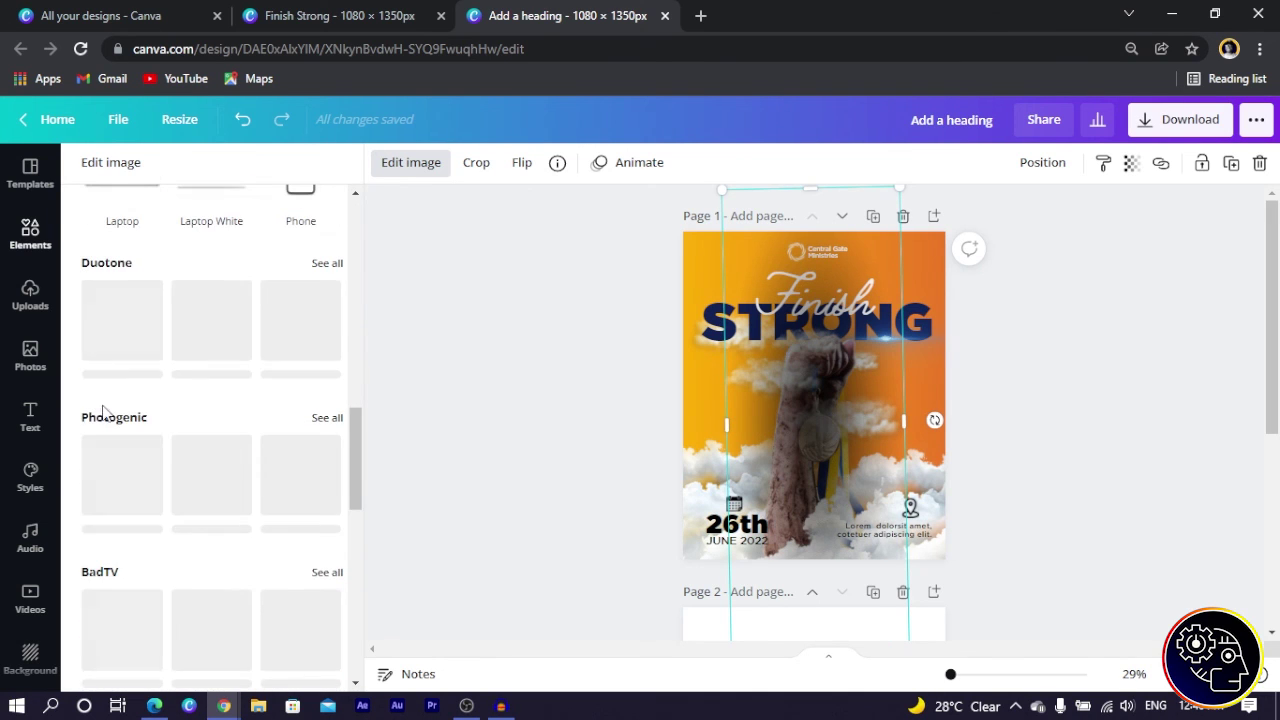
left_click(318, 268)
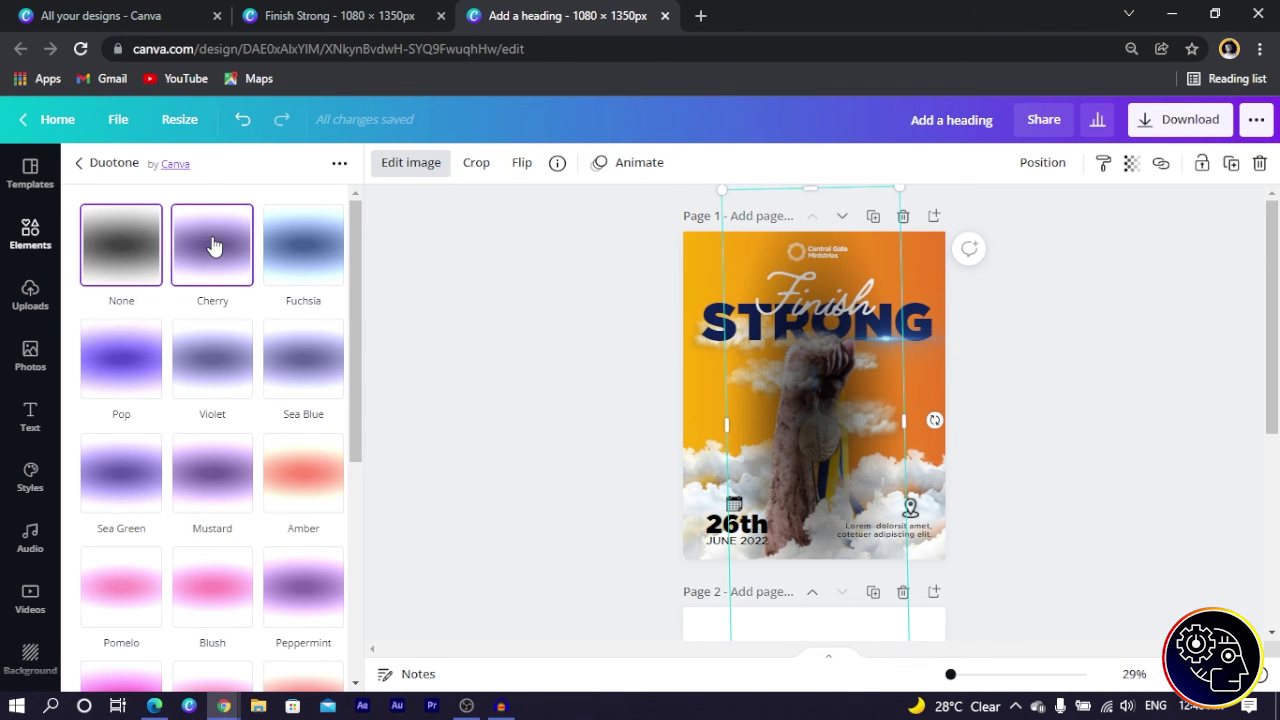
left_click(213, 246)
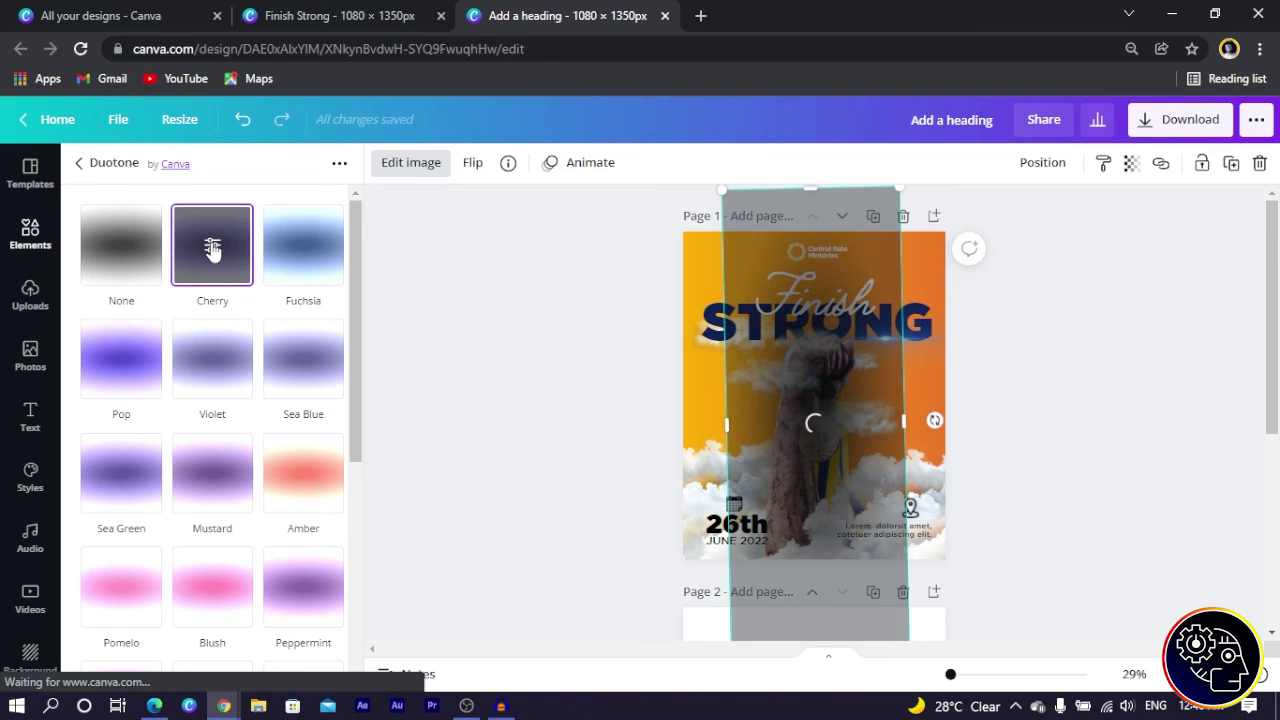
left_click(213, 246)
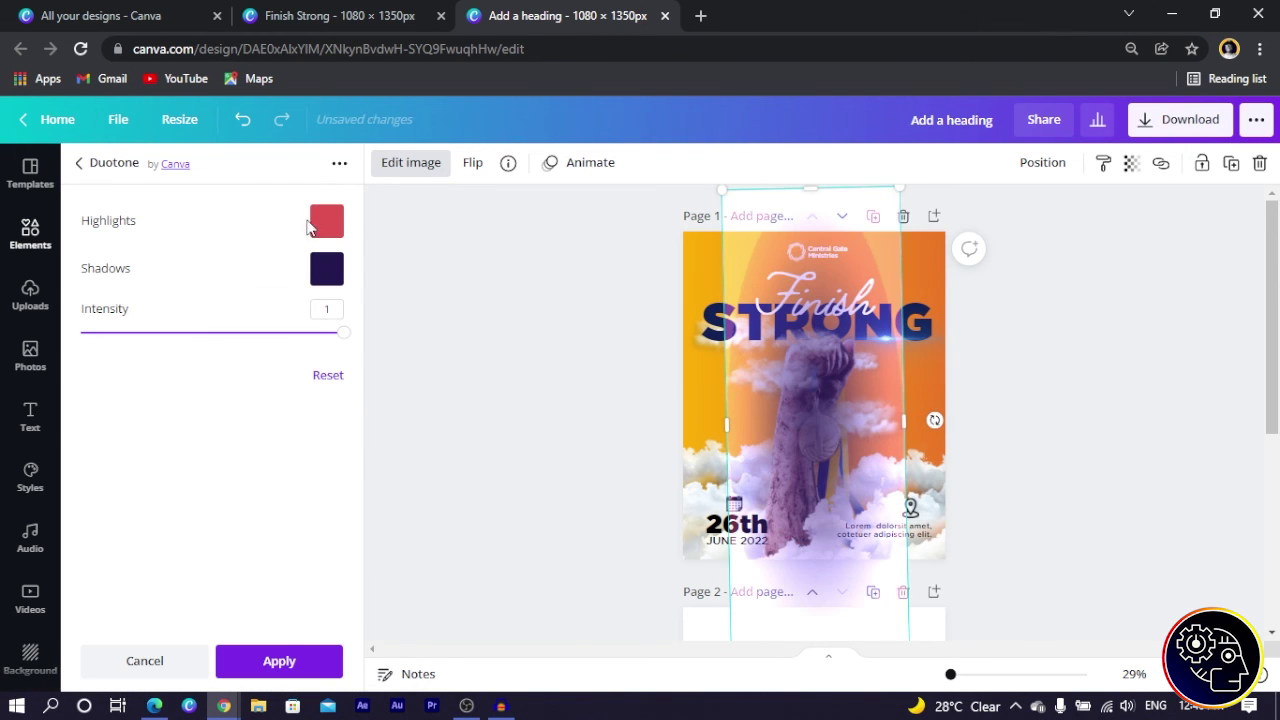
Set both the duotone highlights and shadows to the yellow from the untitled palette
left_click(311, 226)
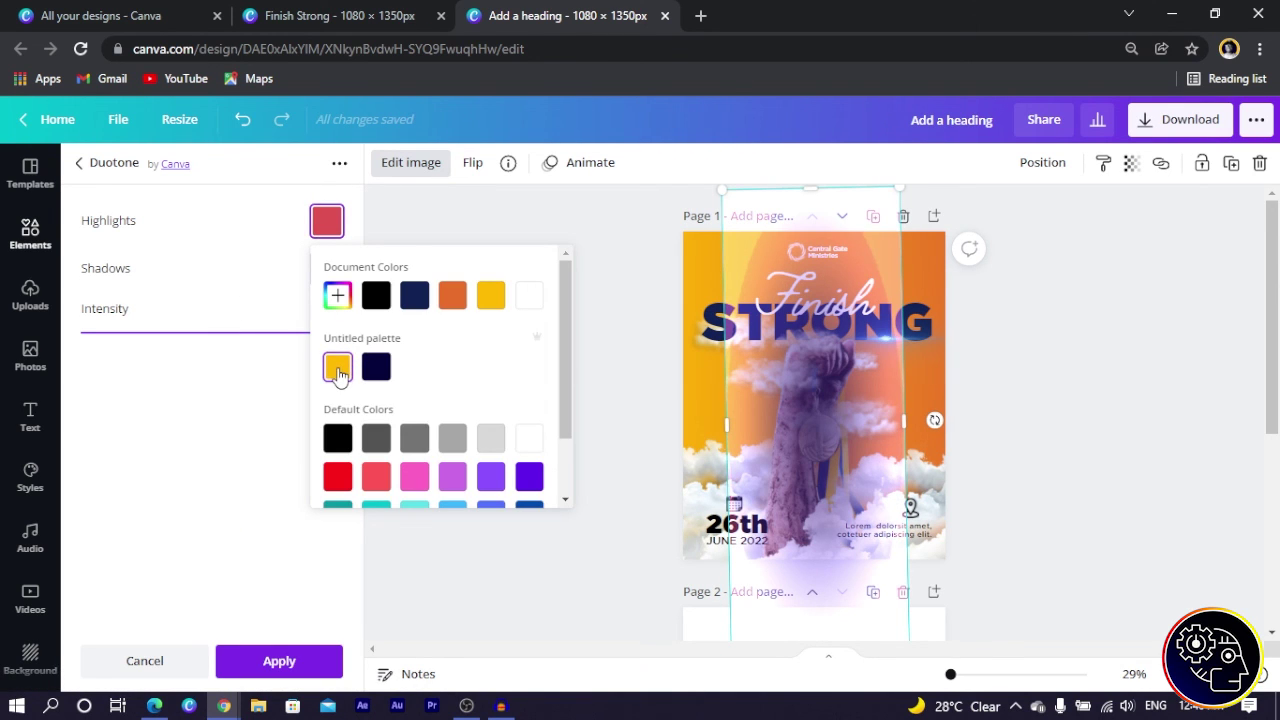
left_click(338, 370)
left_click(320, 343)
left_click(320, 279)
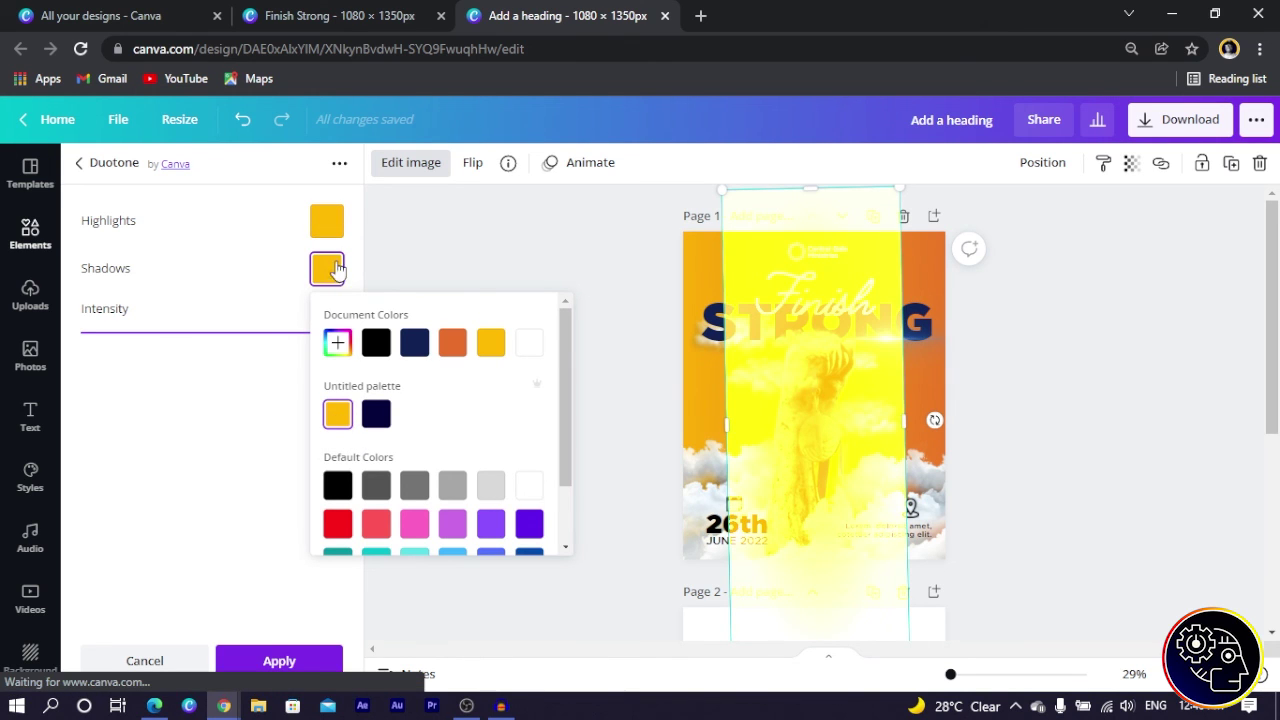
Change the duotone shadows to the custom yellow #FFED00 and copy its hex code
left_click(337, 343)
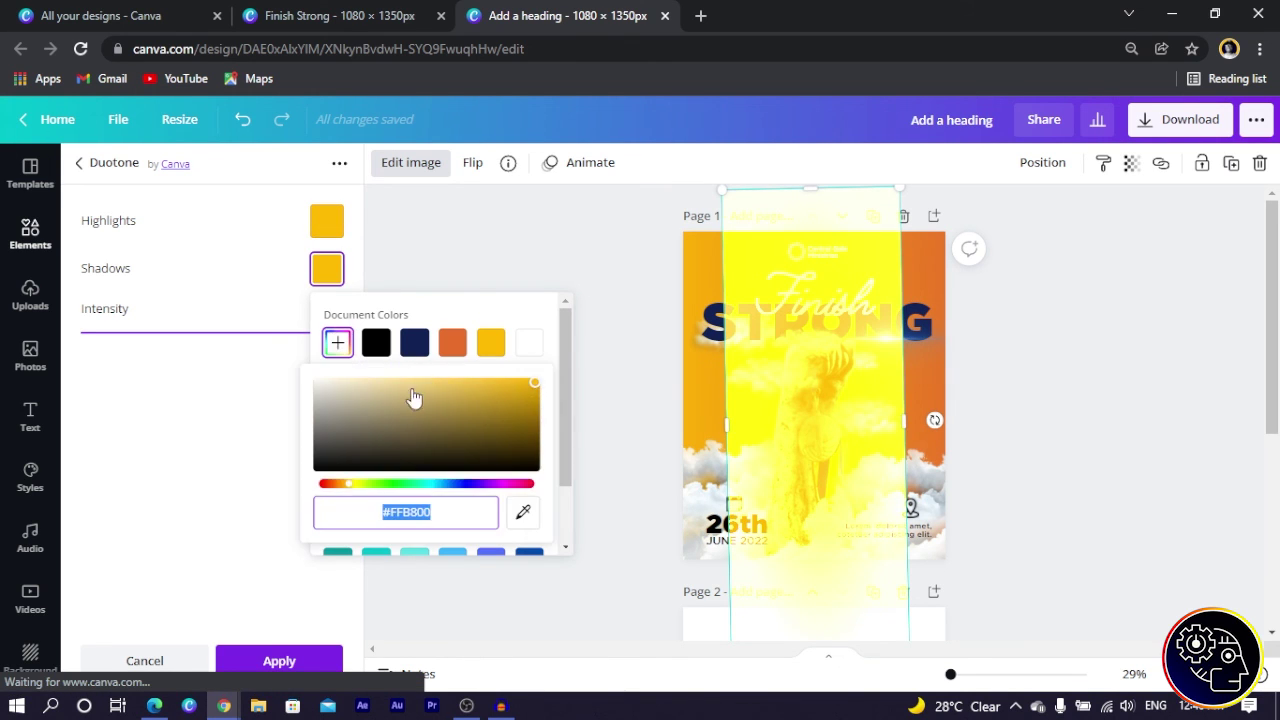
left_click(344, 485)
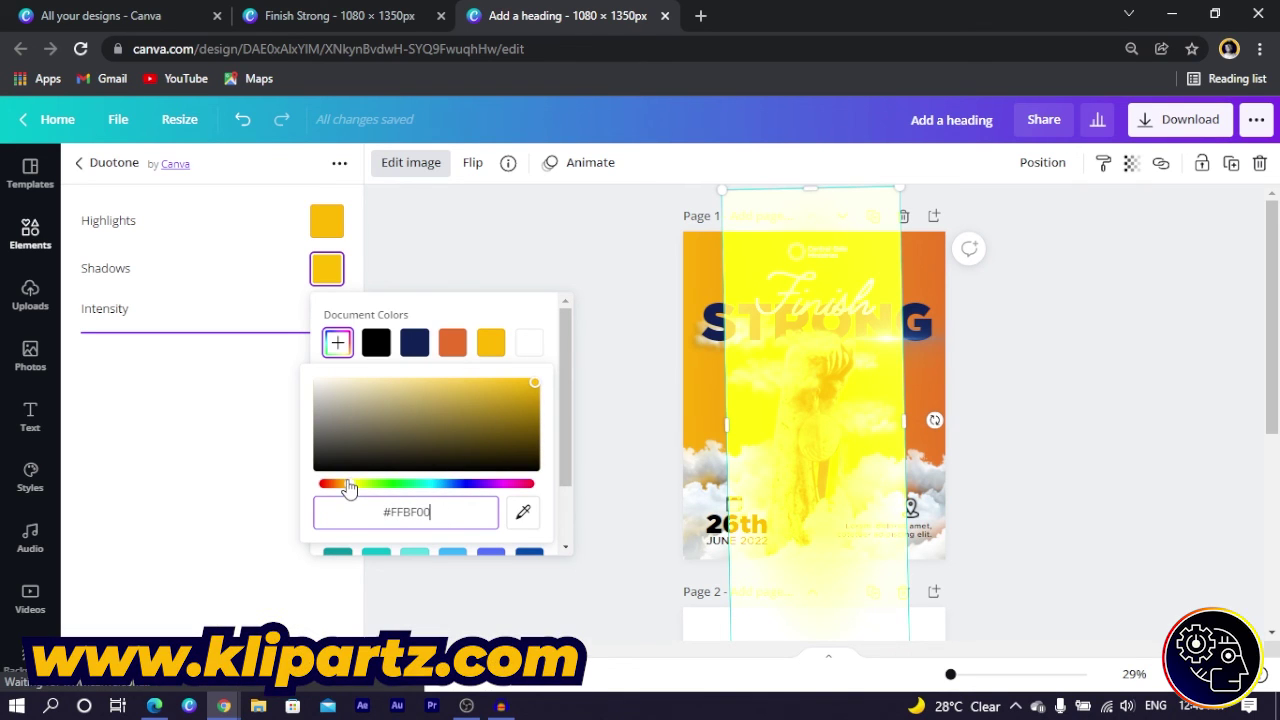
left_click_drag(349, 489, 357, 489)
left_click(448, 520)
key("ctrl+c")
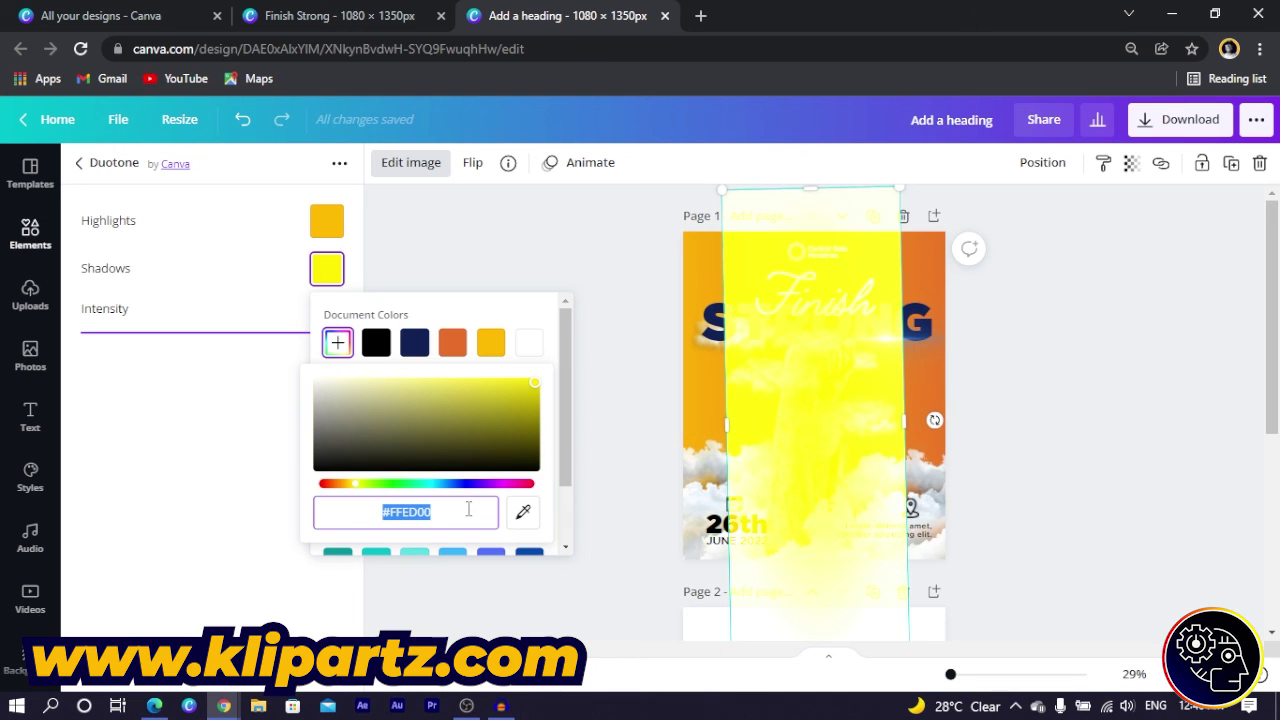
Set the duotone highlights to the copied #FFED00, apply the effect and straighten the ellipse's slight tilt
left_click(189, 437)
left_click(329, 230)
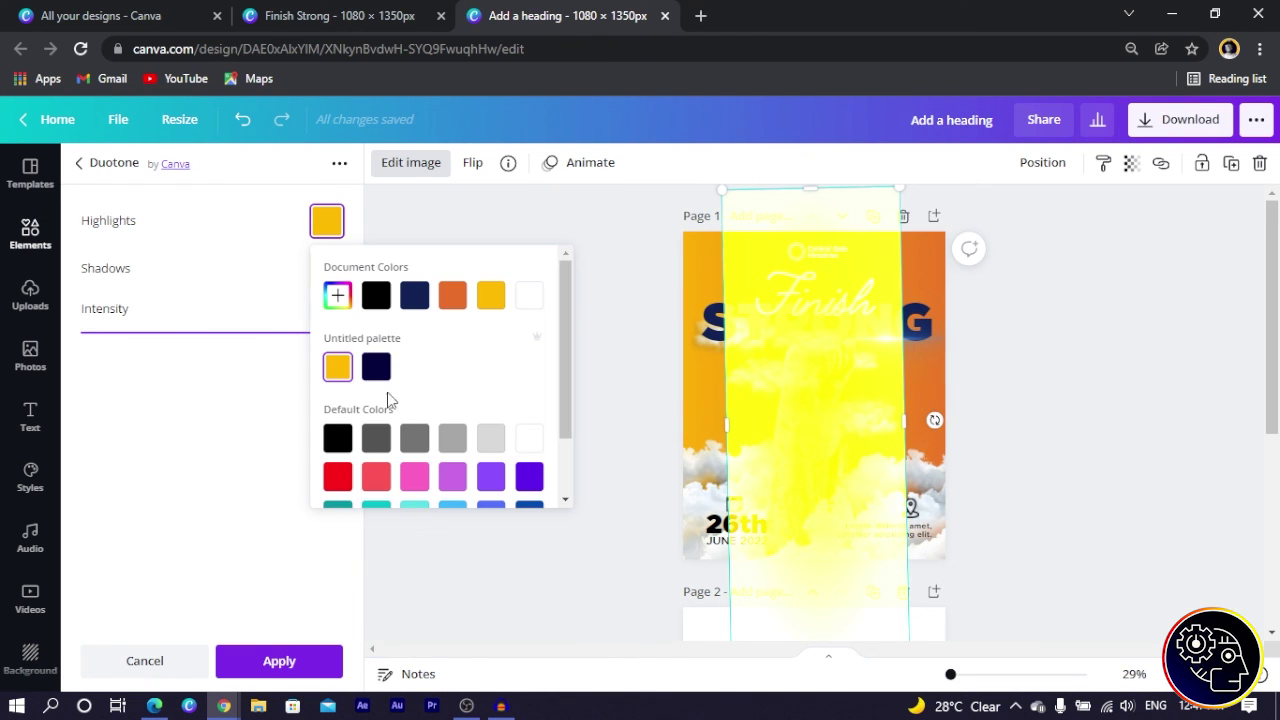
left_click(336, 298)
key("ctrl+v")
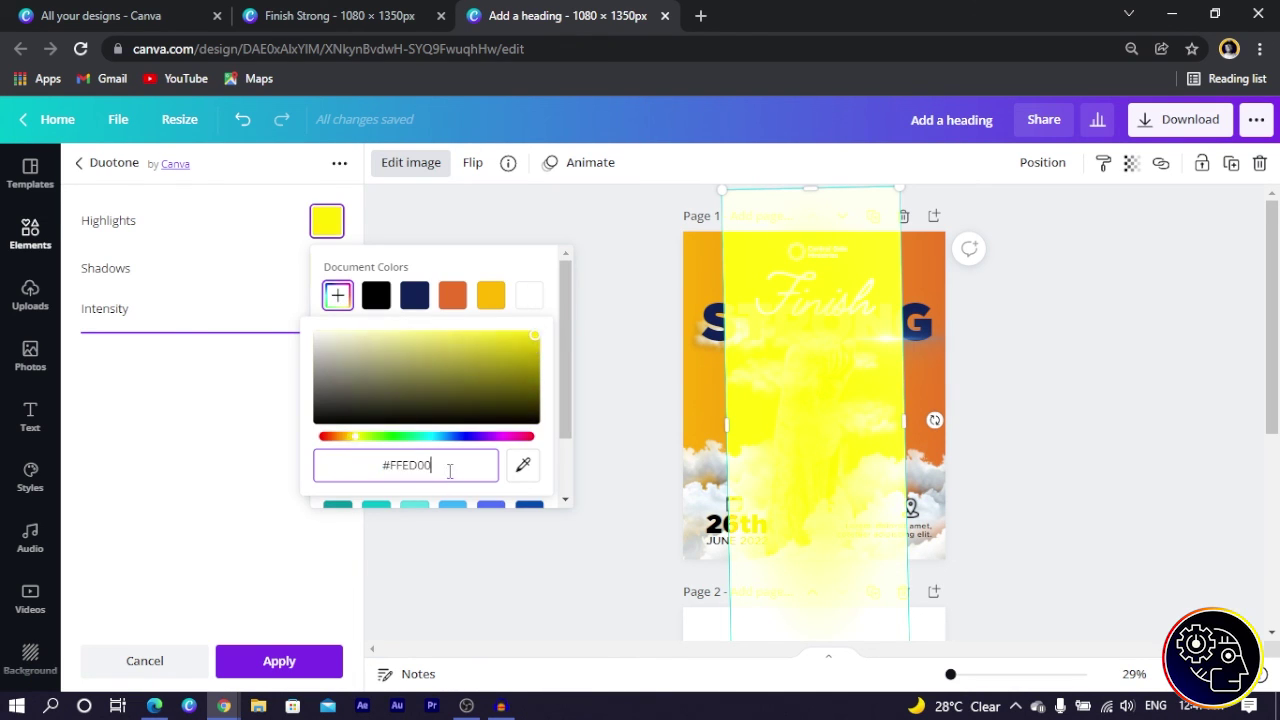
left_click(280, 661)
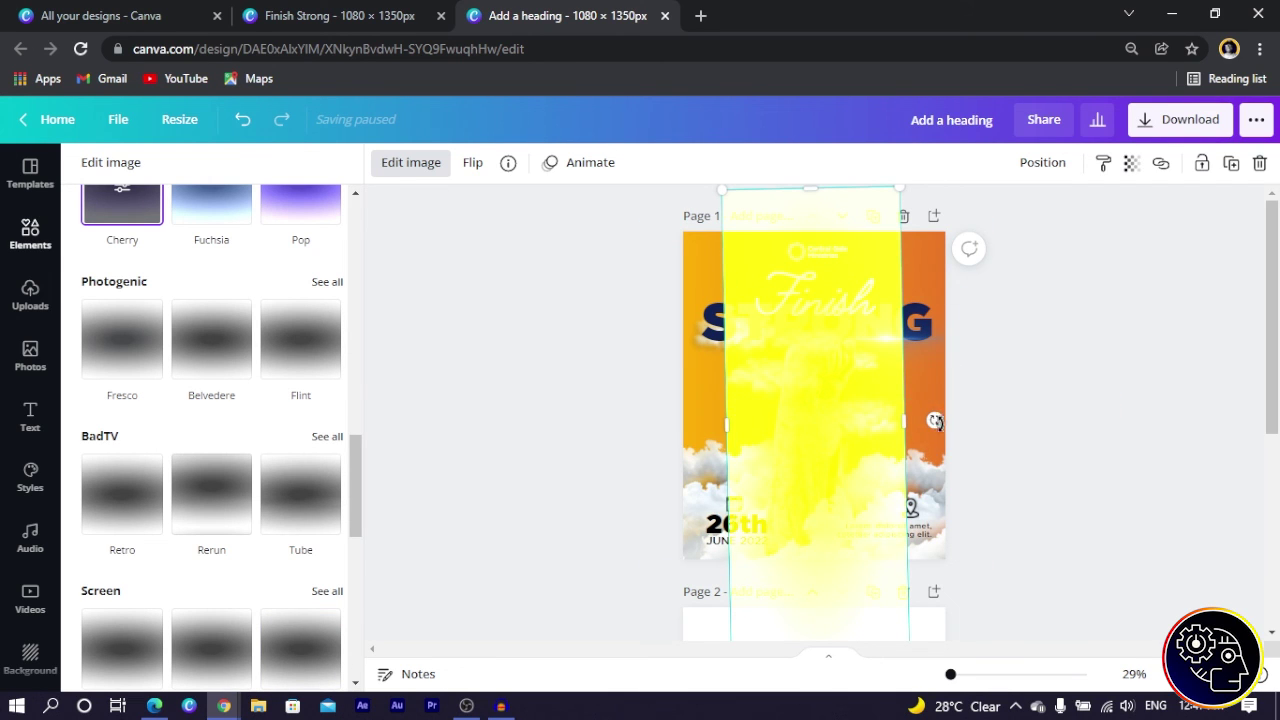
left_click_drag(935, 421, 937, 423)
left_click(289, 666)
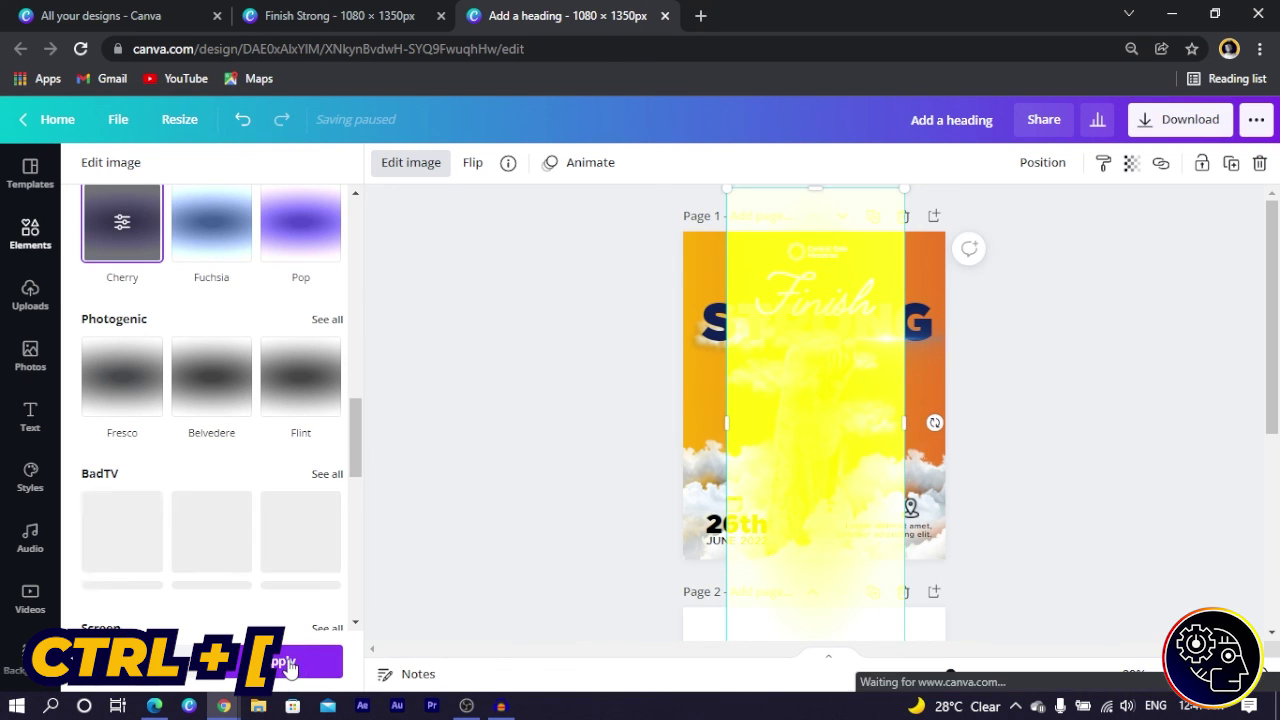
Delete the two leftover cloud images from page 2 and remove that page
scroll(857, 477, "down", 4)
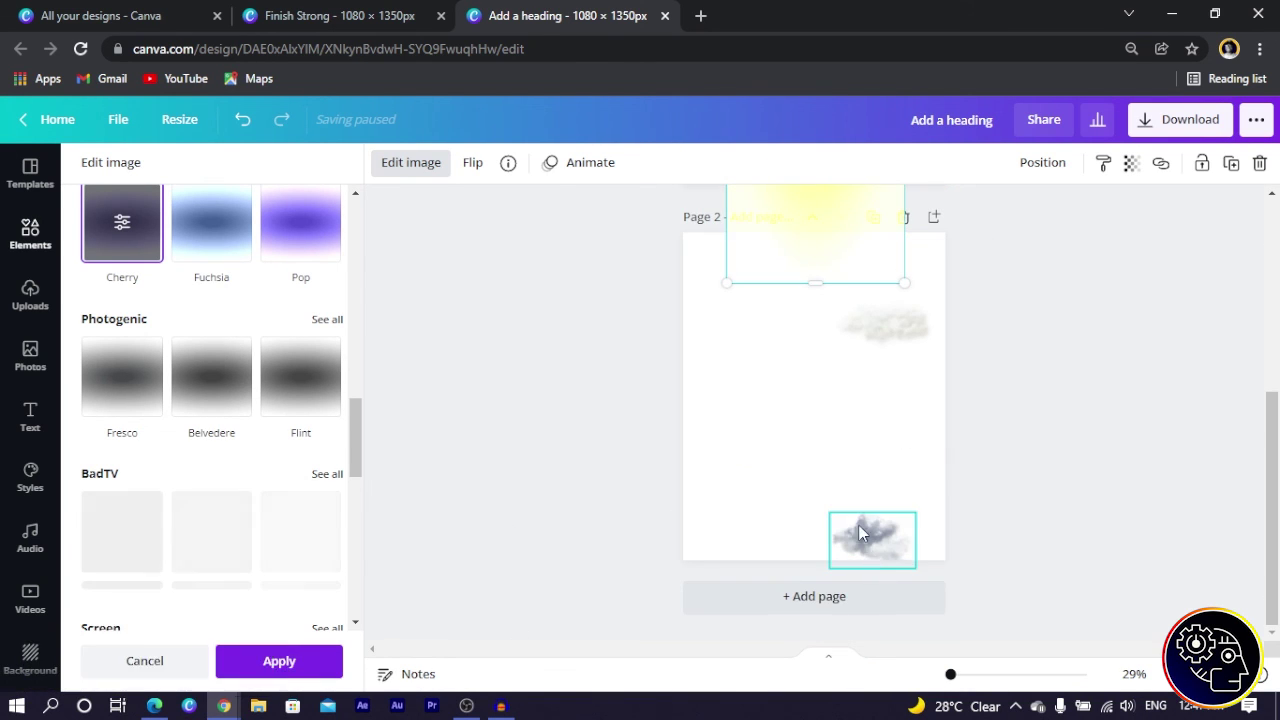
left_click_drag(858, 532, 800, 417)
key("Delete")
left_click(908, 326)
key("Delete")
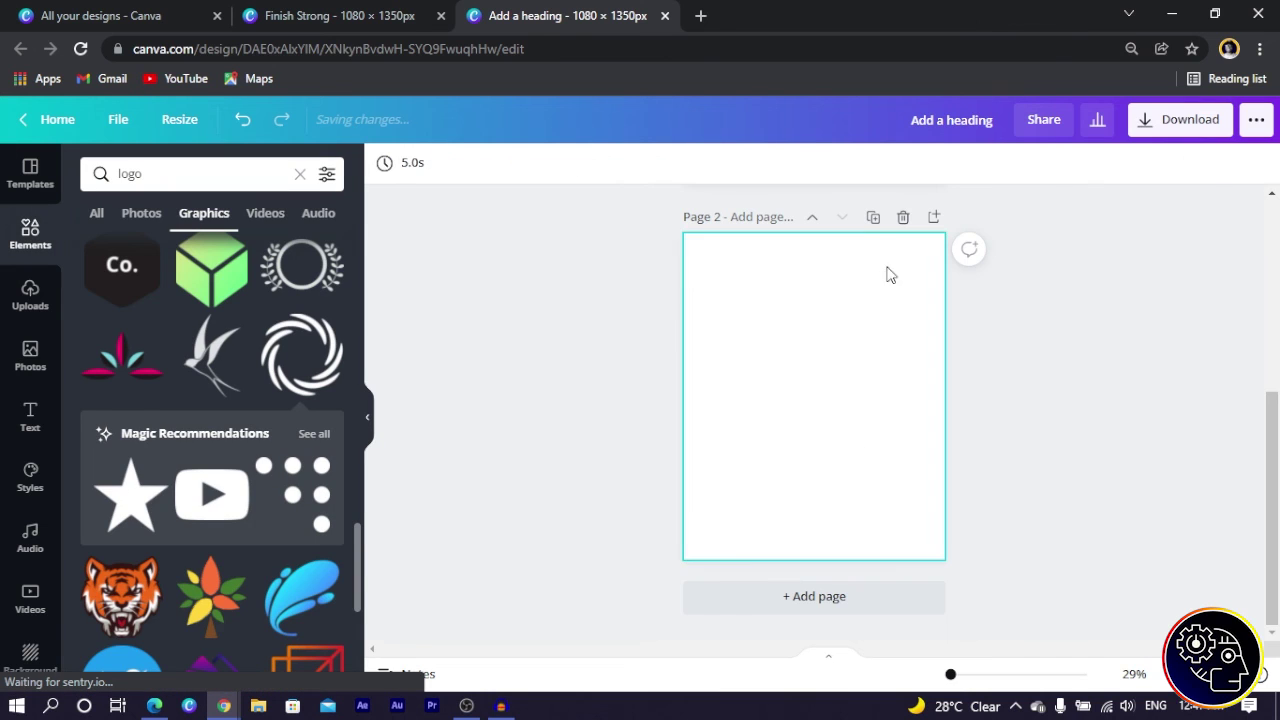
left_click(903, 217)
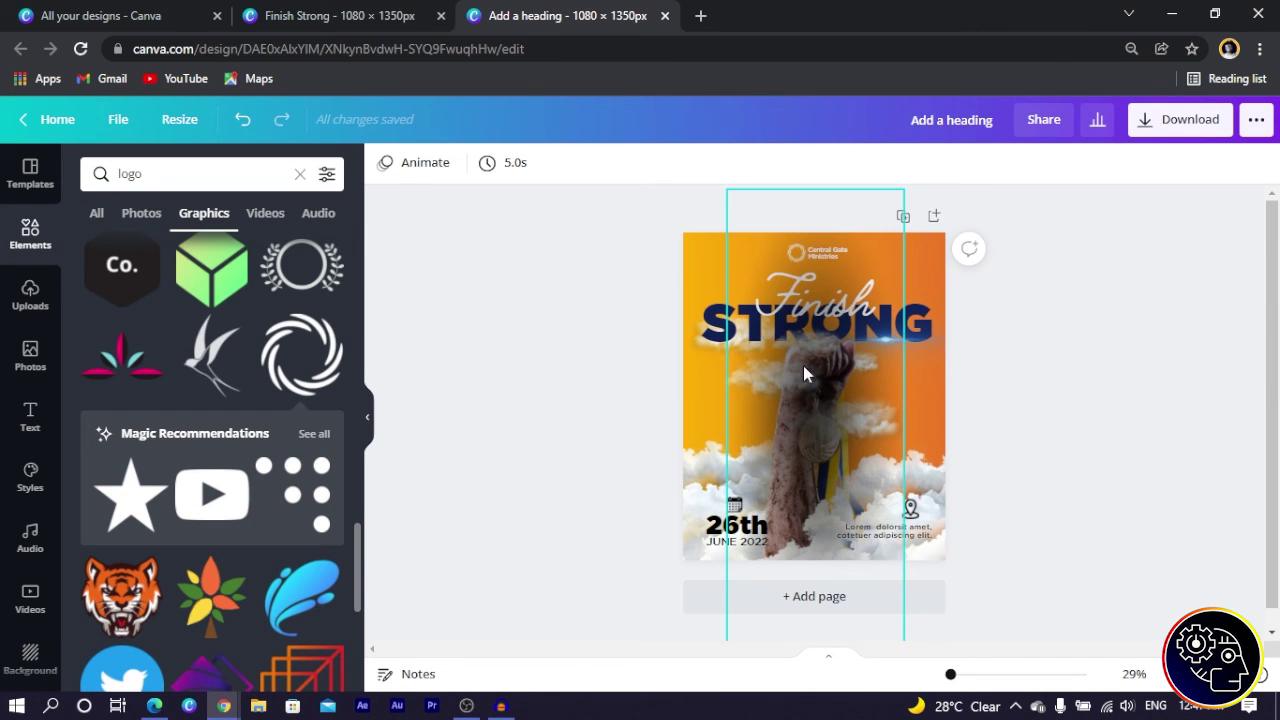
Select the blurred ellipse over the arm again and open the Cherry duotone settings for it
left_click(805, 368)
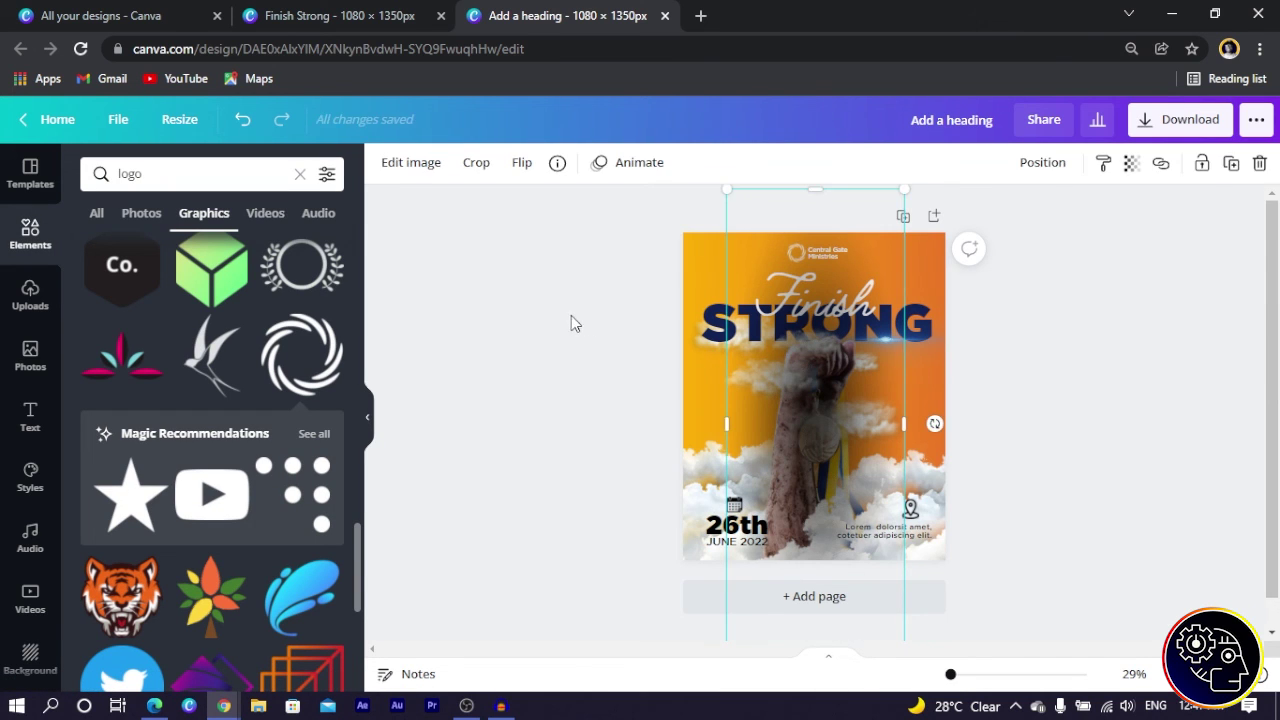
left_click(389, 166)
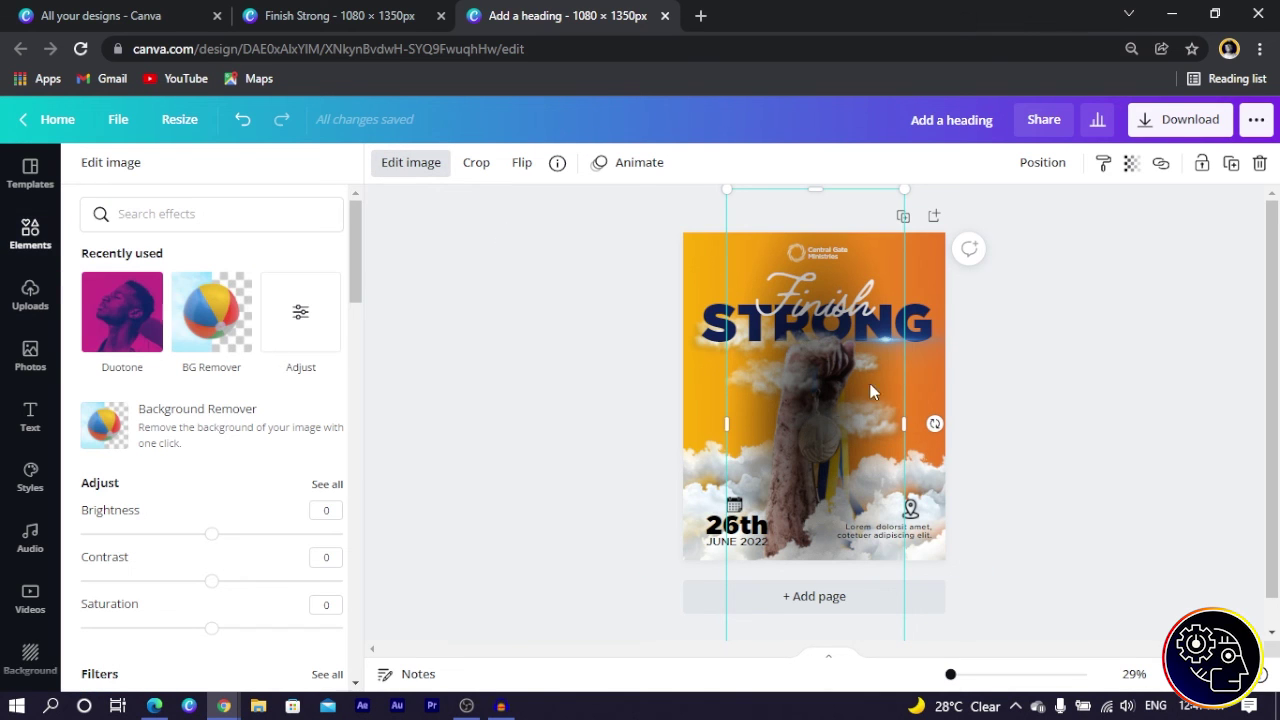
scroll(200, 491, "down", 3)
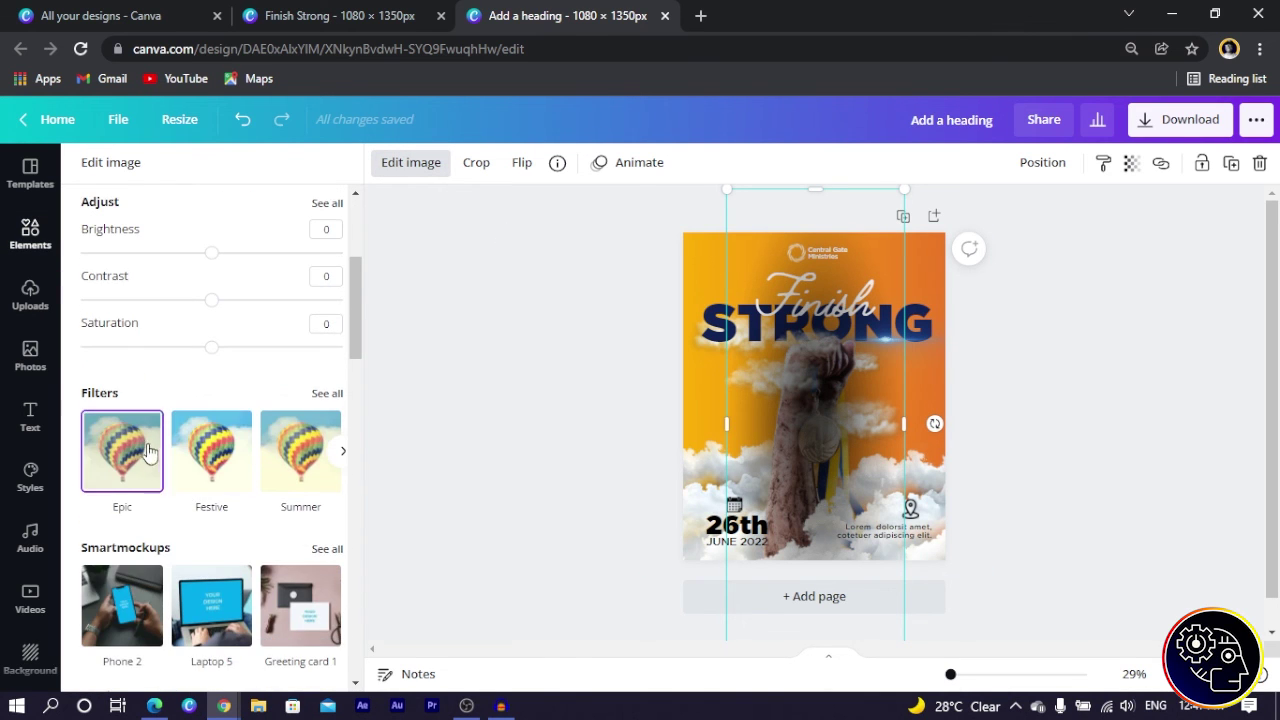
scroll(170, 470, "down", 4)
scroll(133, 491, "down", 3)
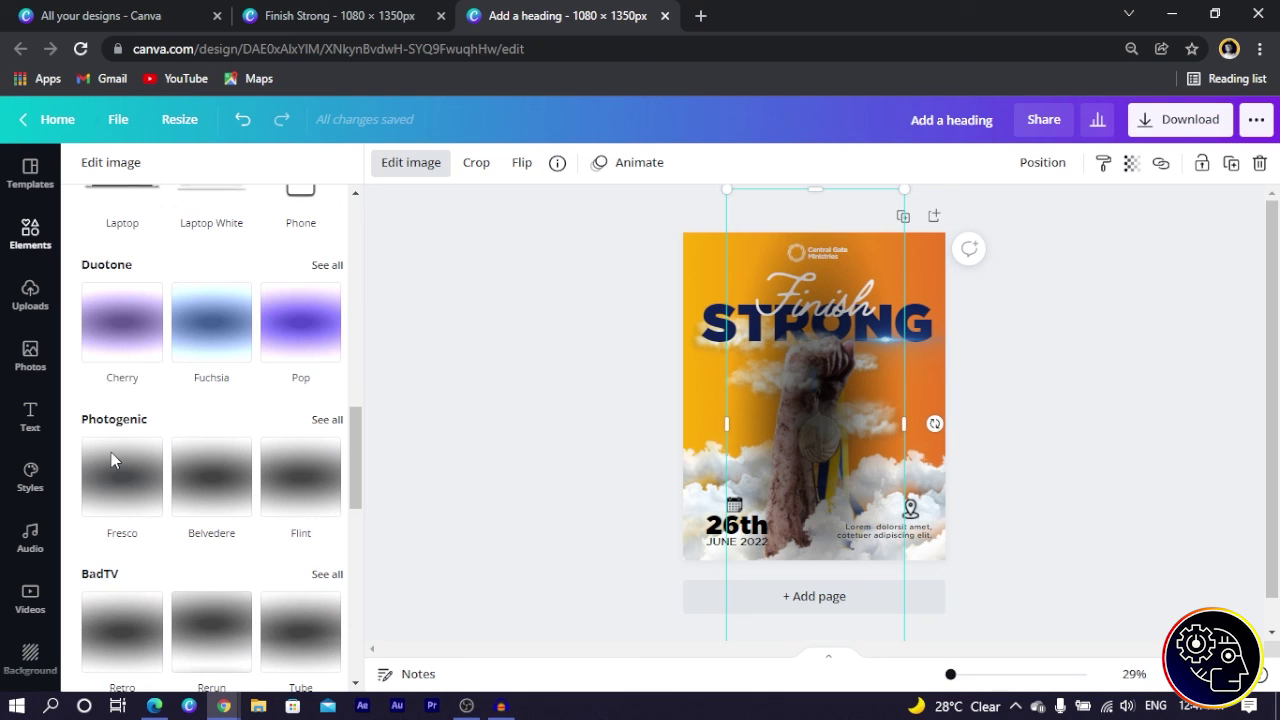
left_click(118, 322)
left_click(116, 322)
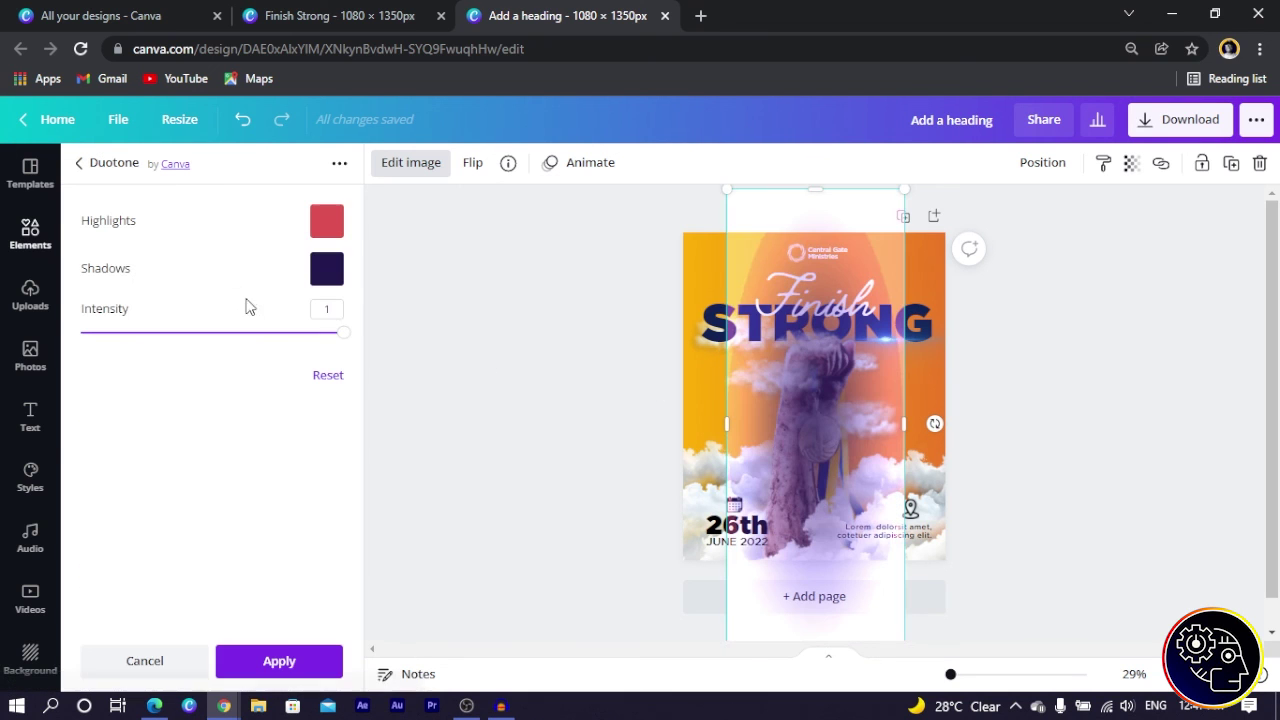
Set the ellipse's duotone highlights and shadows to #FFED00 and apply the effect
left_click(327, 222)
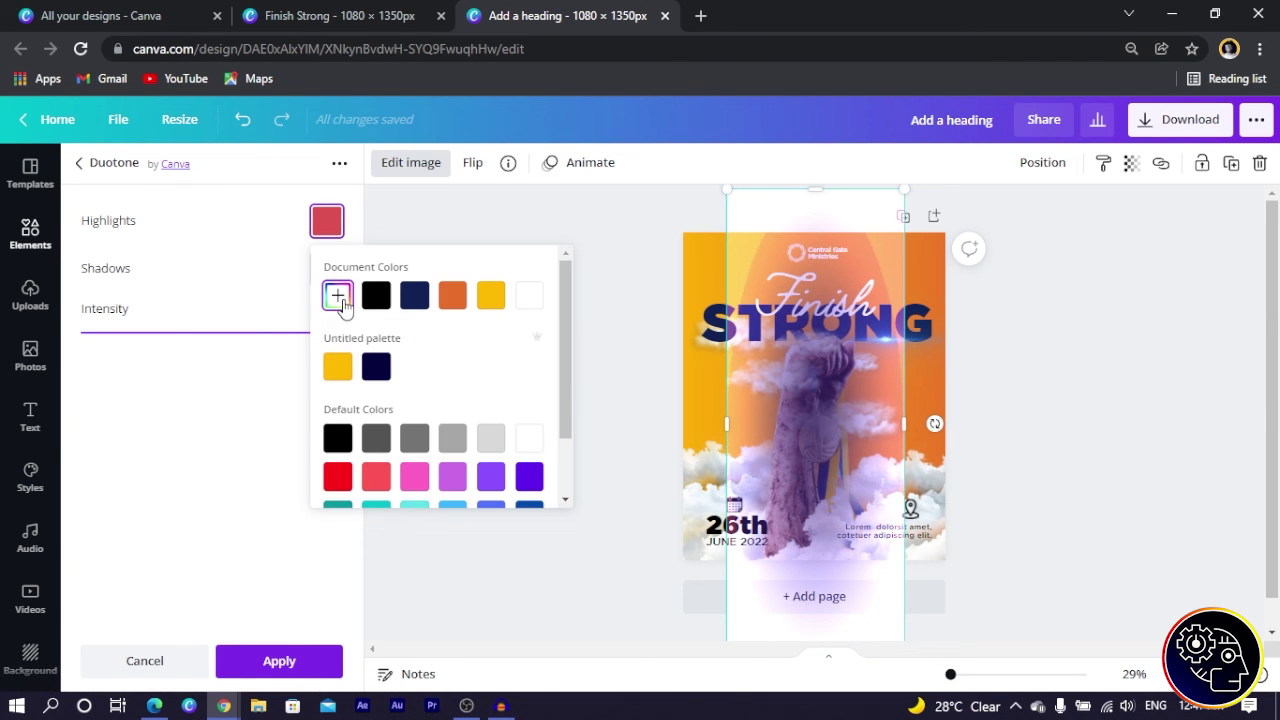
left_click(340, 298)
key("ctrl+v")
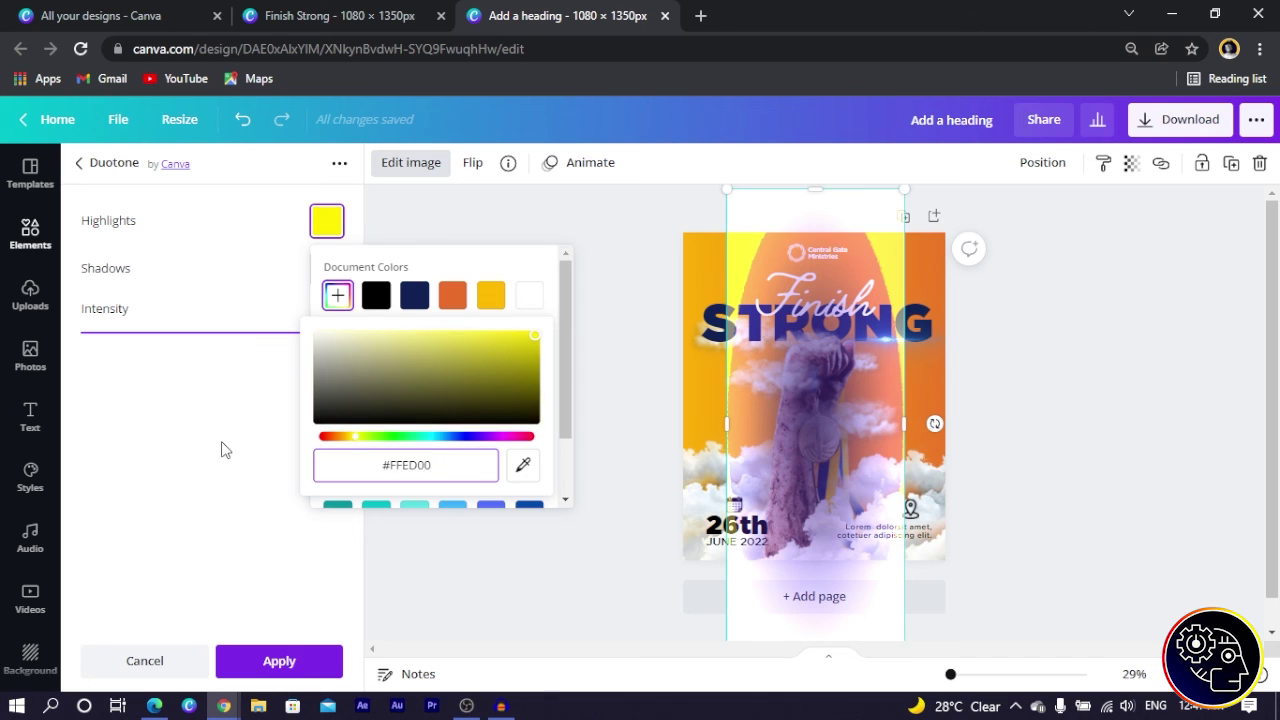
left_click(327, 268)
left_click(327, 268)
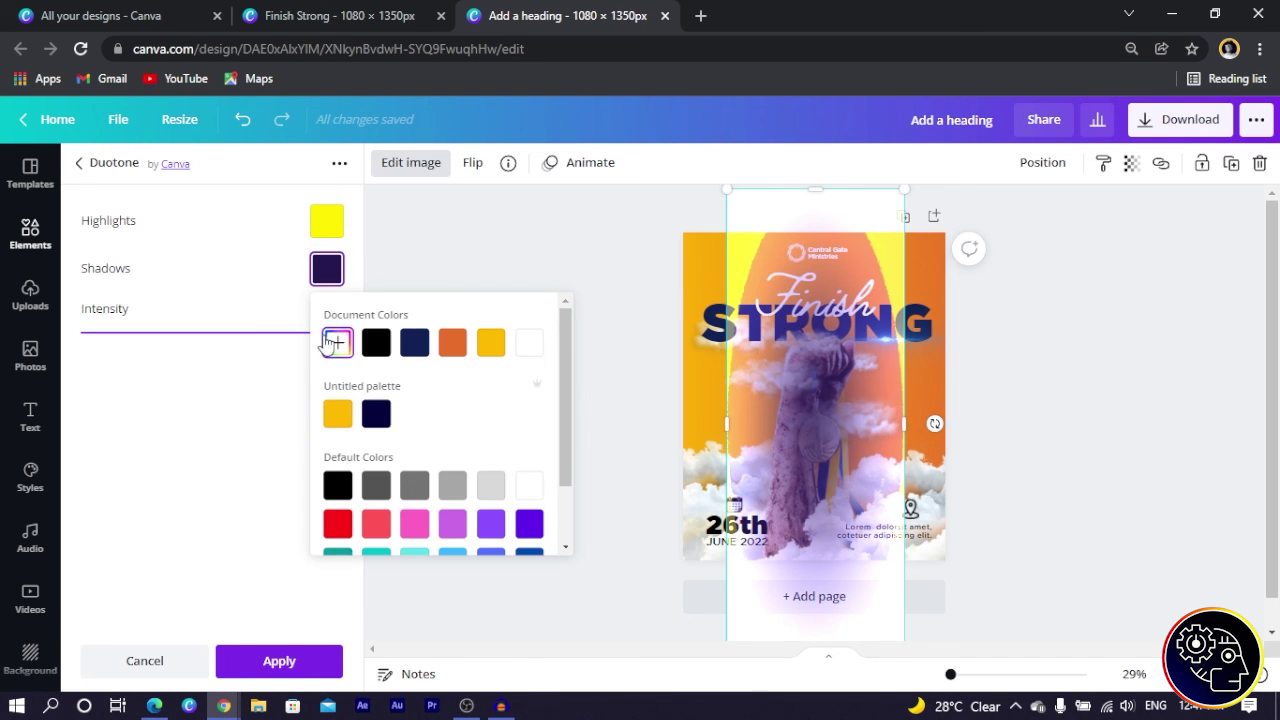
left_click(330, 343)
key("ctrl+v")
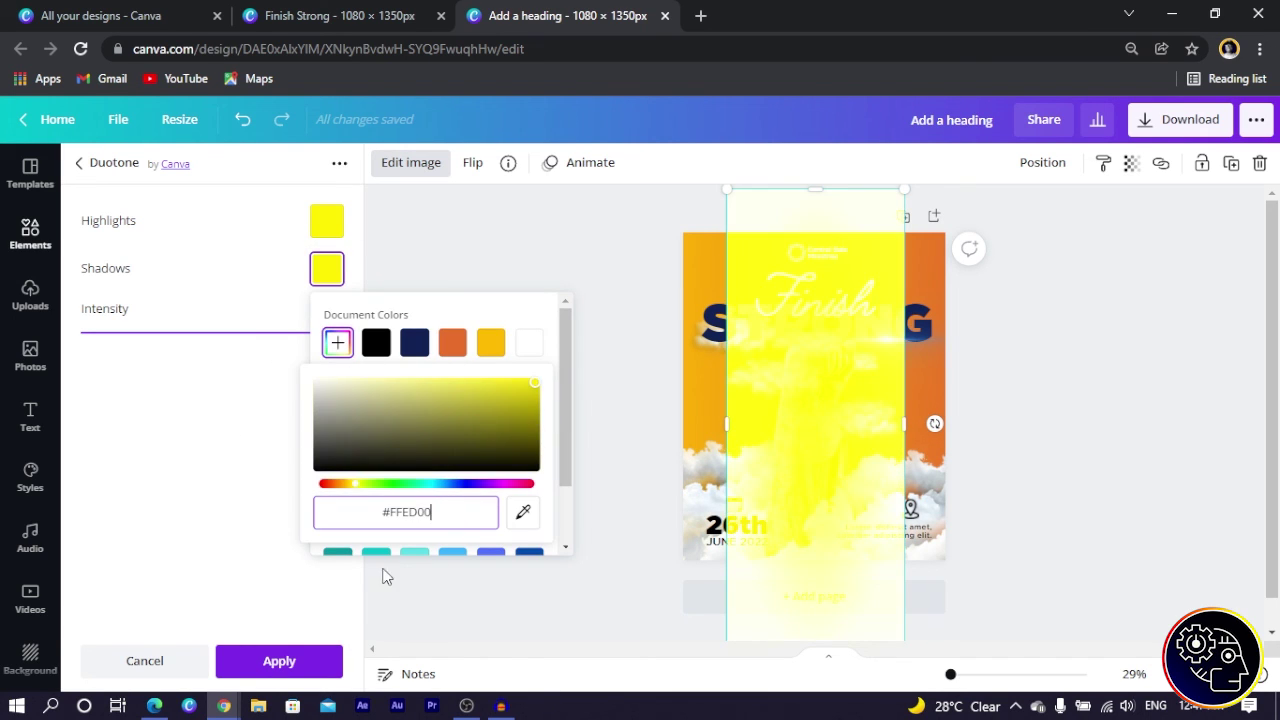
left_click(279, 661)
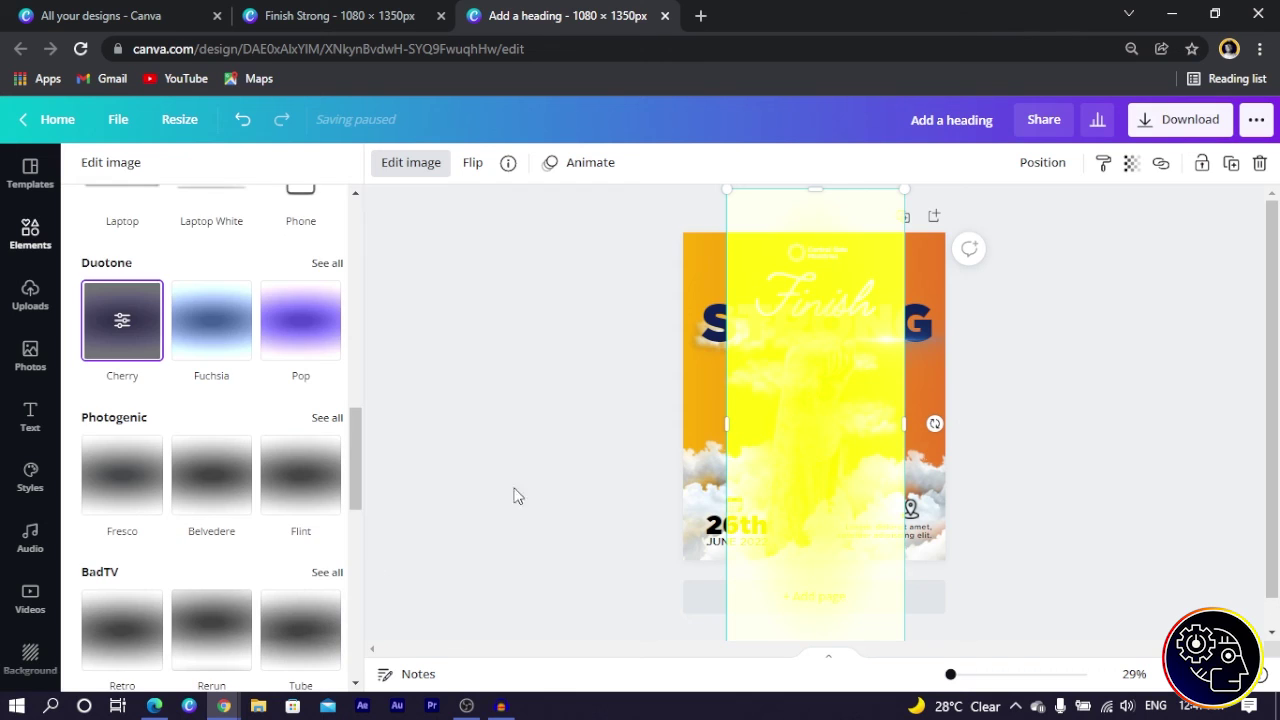
Enlarge the yellow glow to about the poster's full width and center it horizontally on the page
left_click(928, 336)
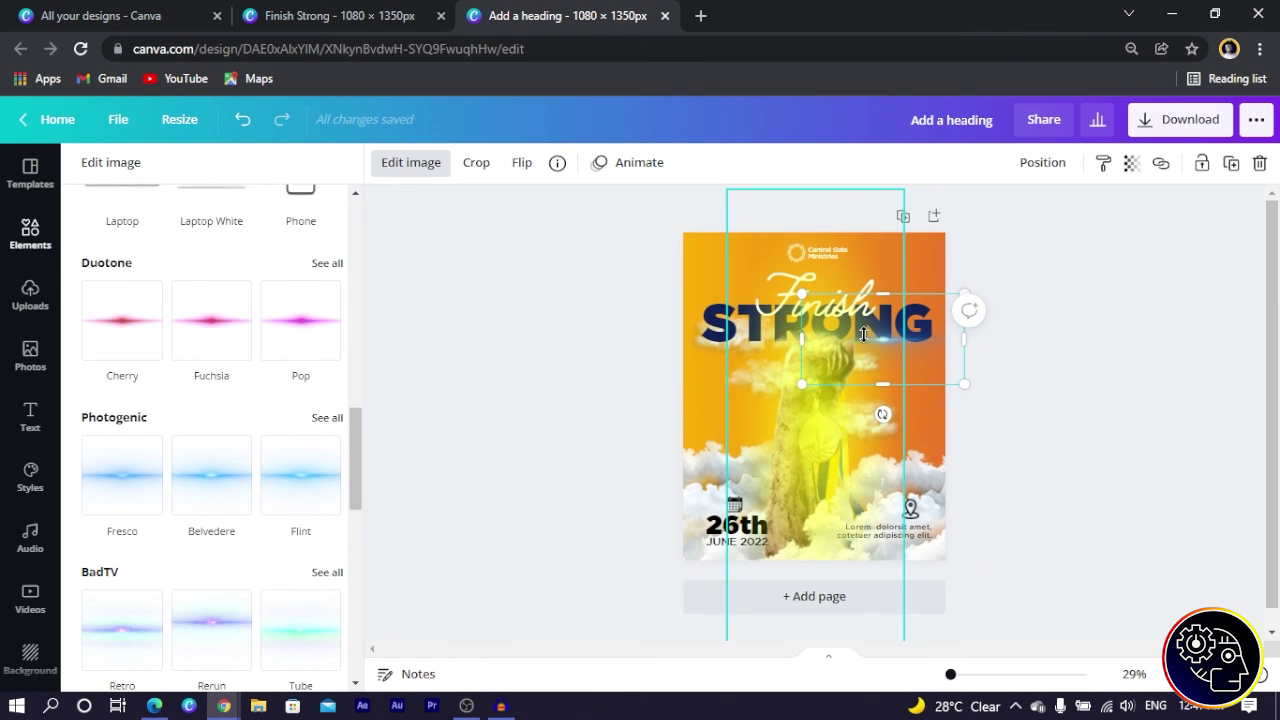
left_click(810, 458)
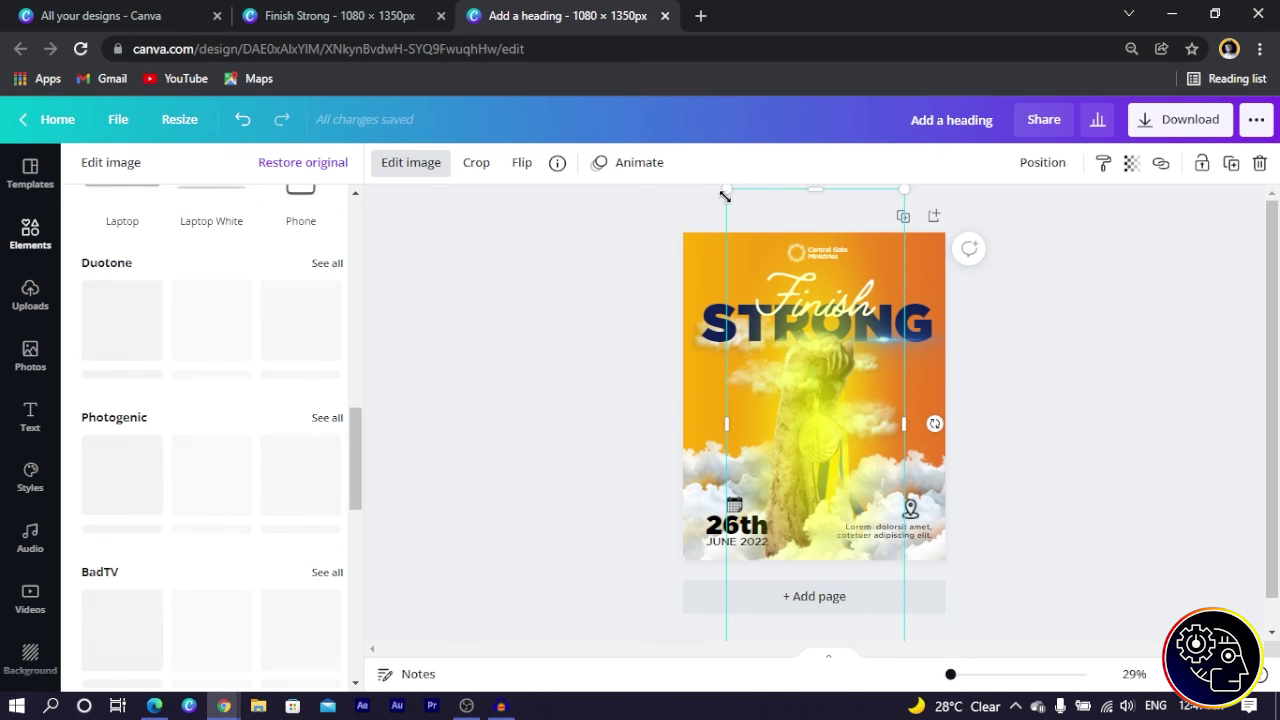
left_click_drag(726, 190, 663, 104)
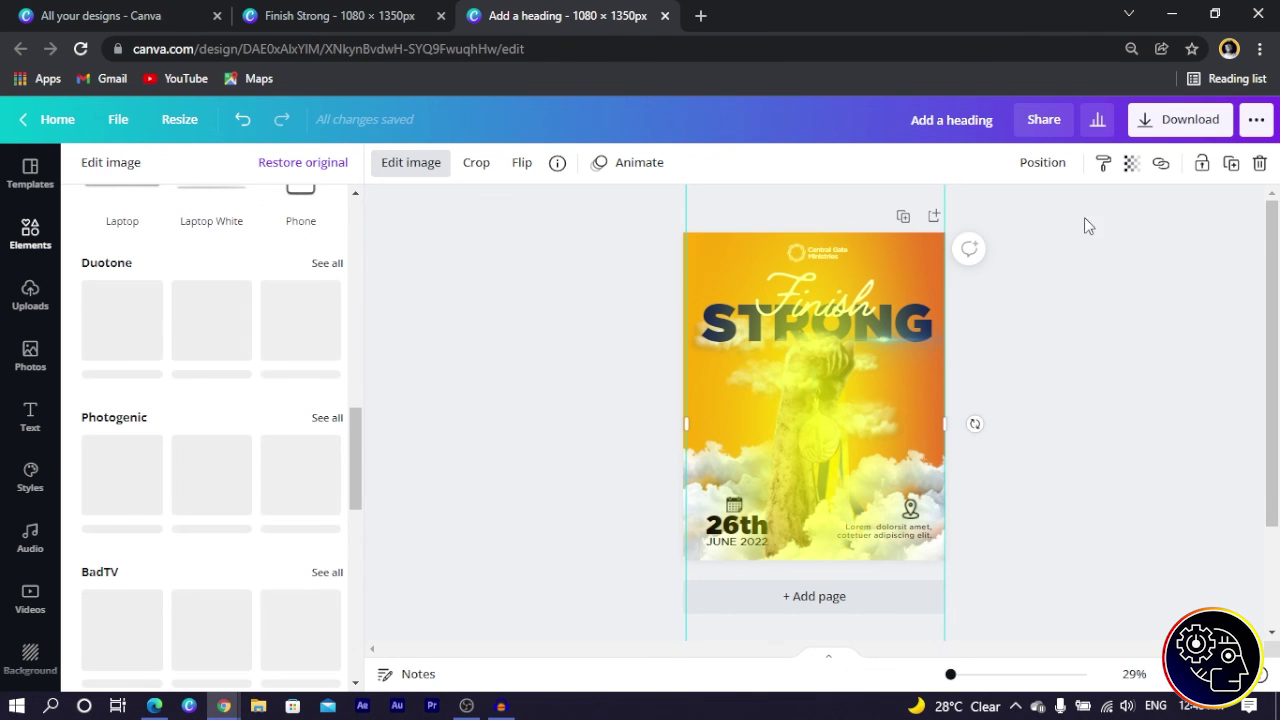
left_click(1040, 163)
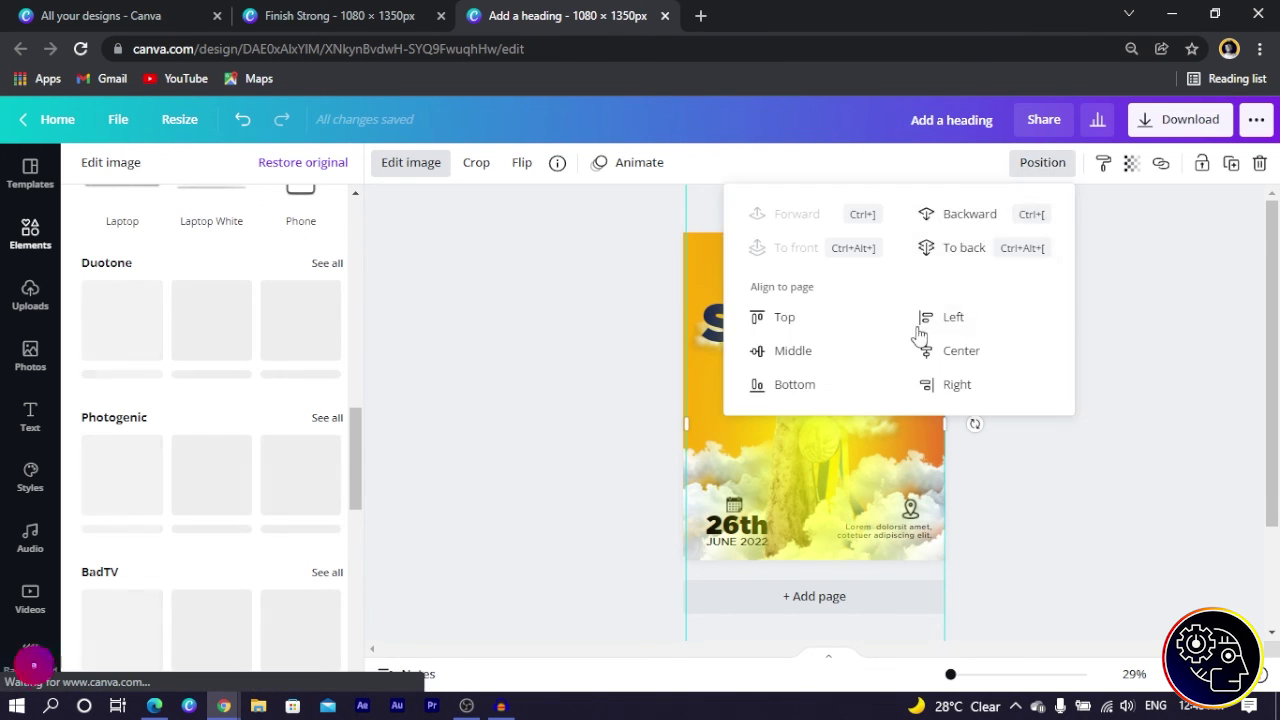
left_click(945, 350)
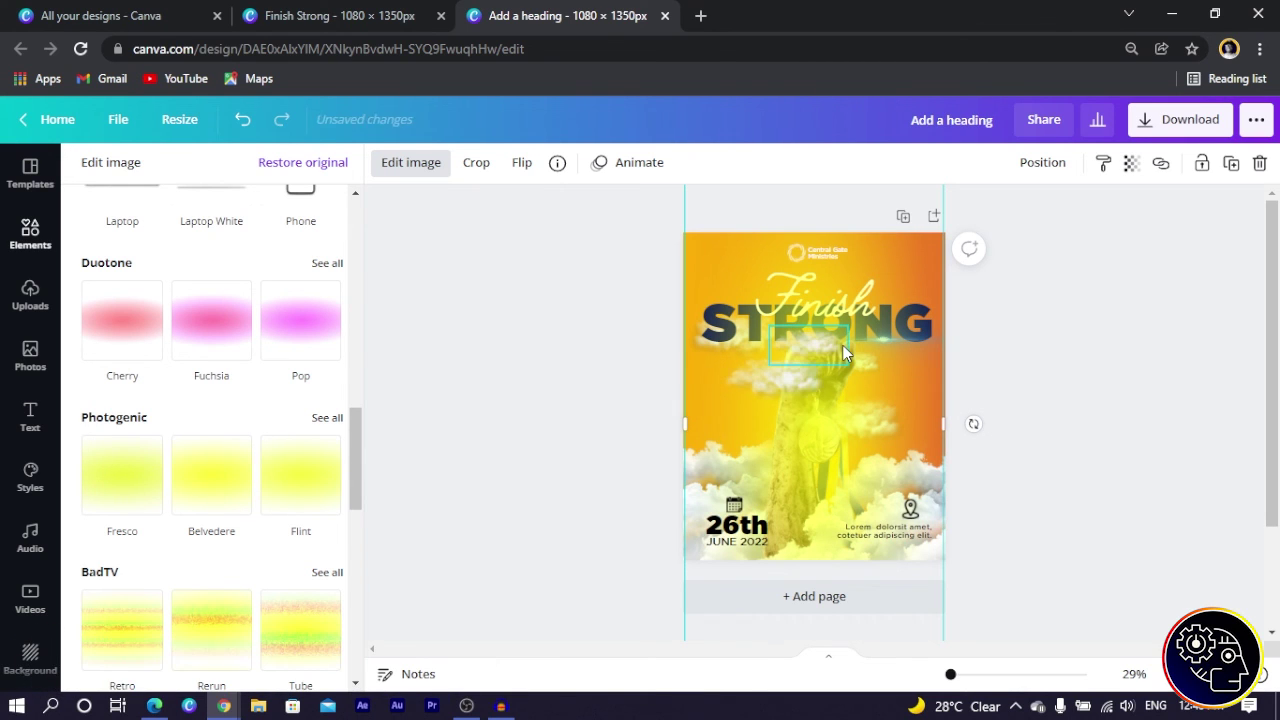
Send the yellow glow backward in the layer order until it sits behind the arm and medal
left_click(1060, 166)
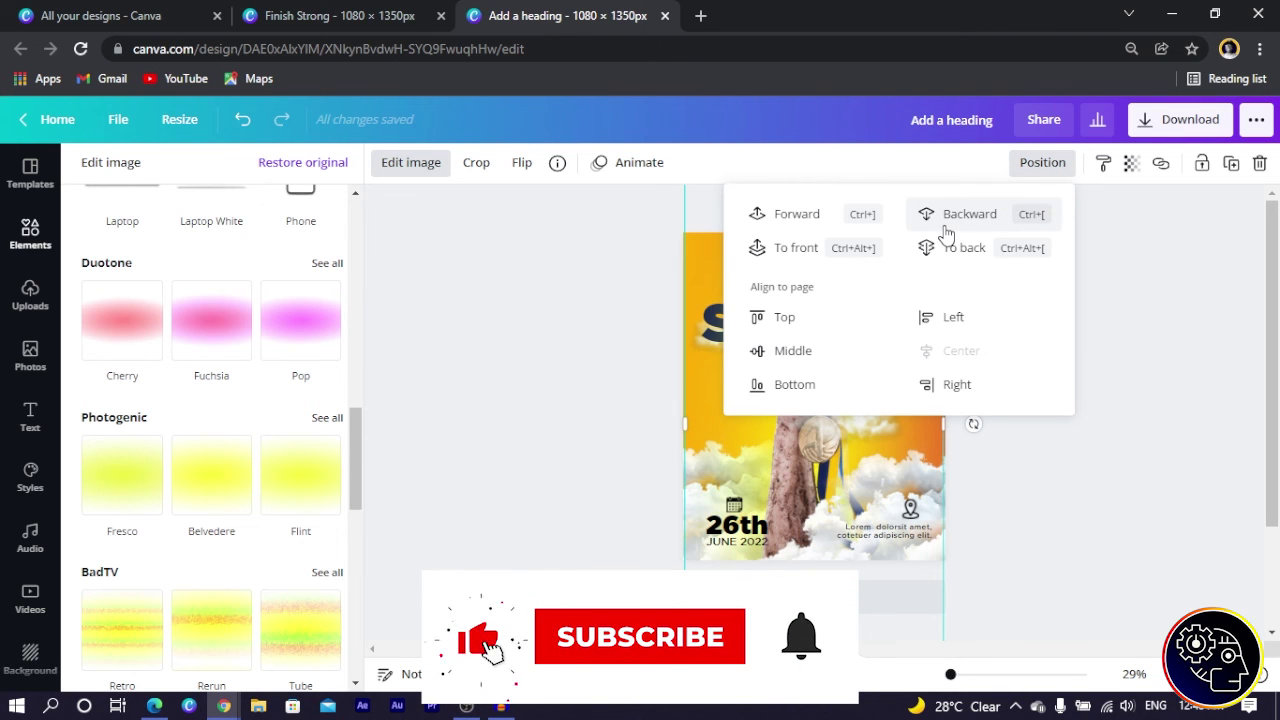
key("Escape")
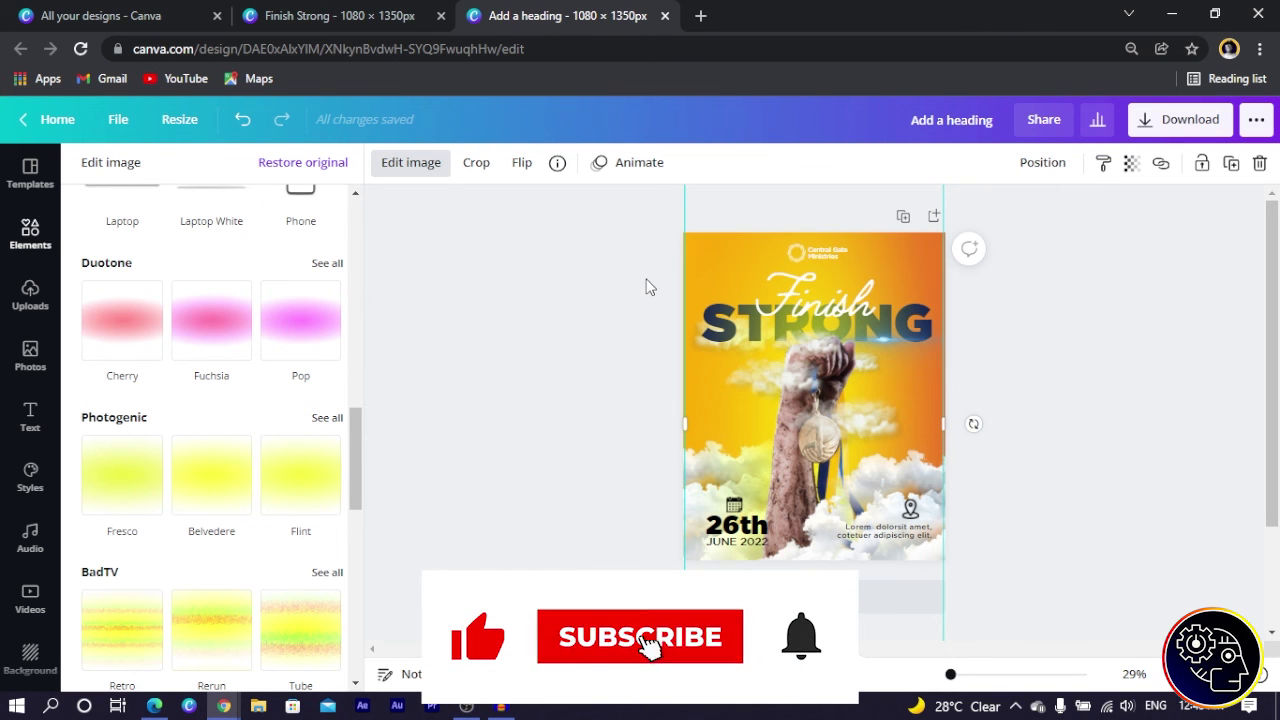
left_click(1030, 165)
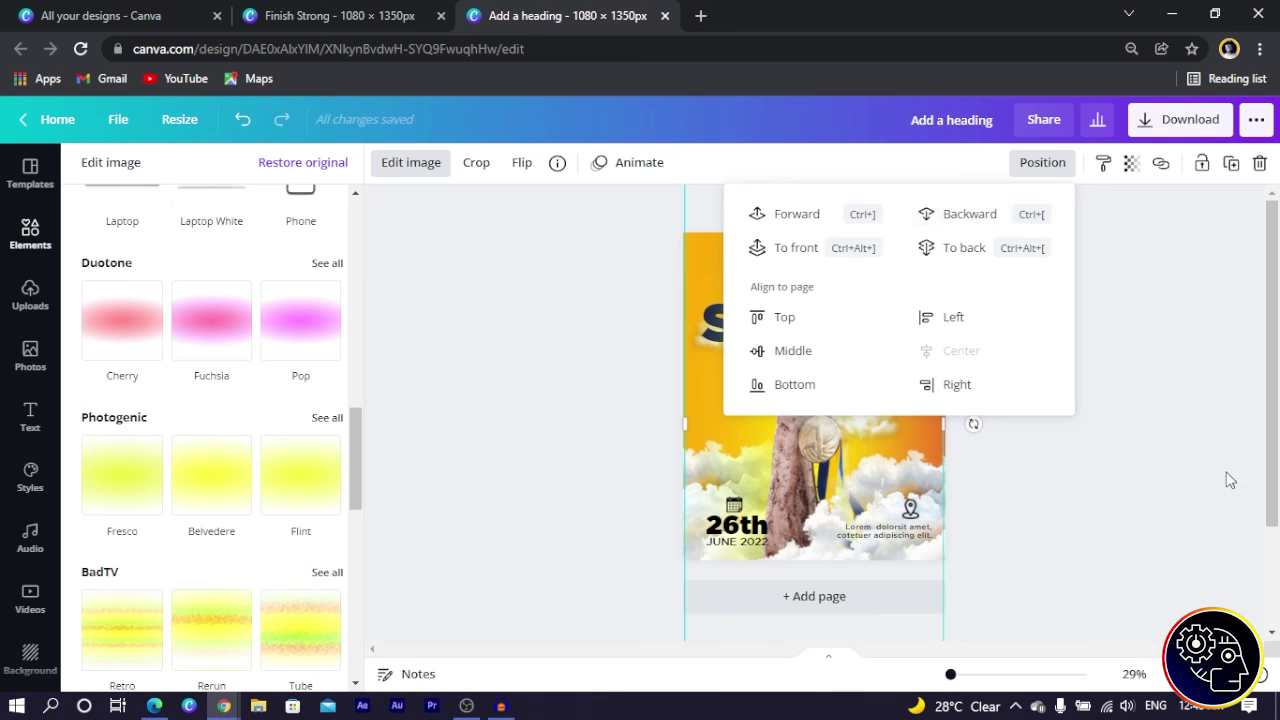
key("Escape")
Send the yellow glow behind the STRONG heading and set its transparency to about 81
left_click(766, 275)
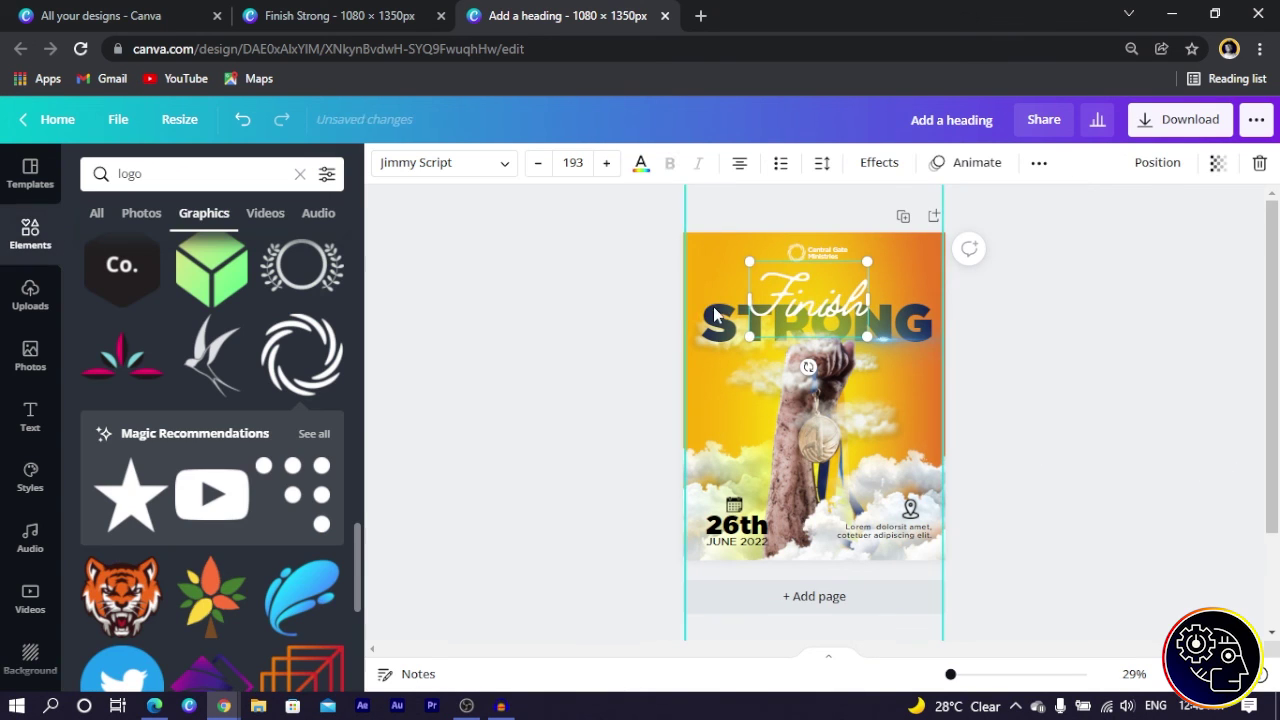
left_click(708, 247)
key("ctrl+[")
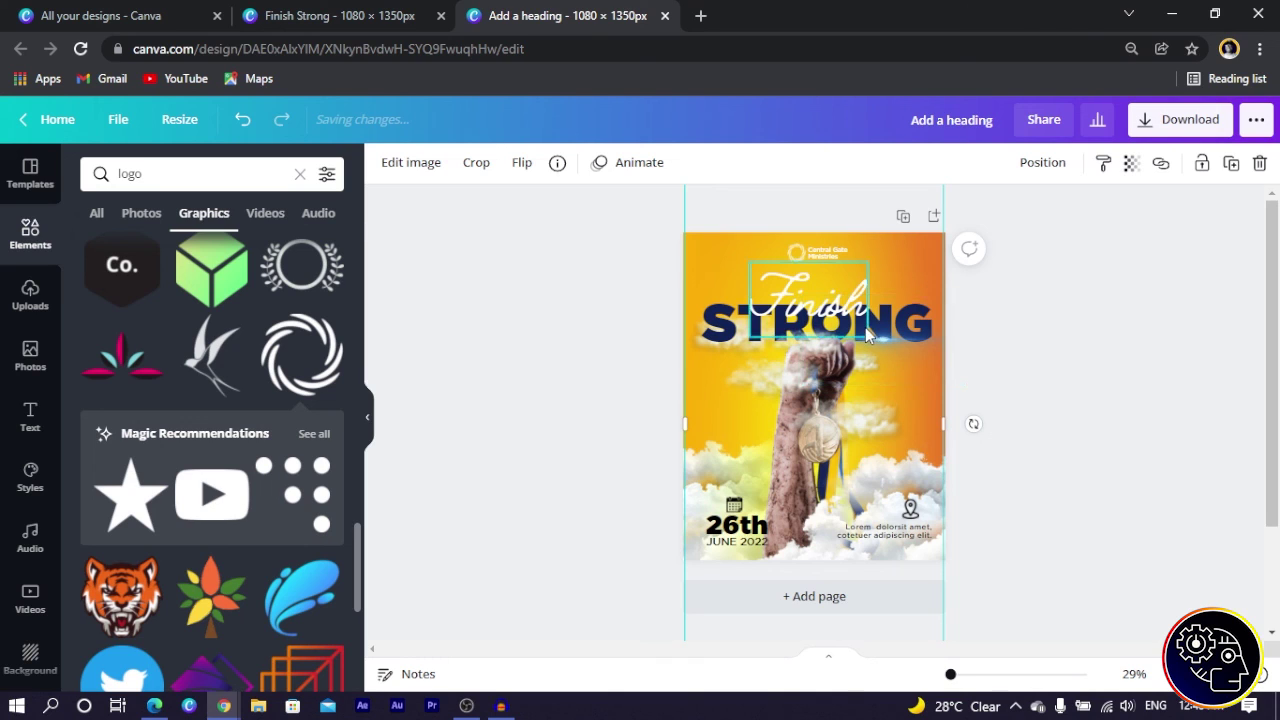
left_click(1130, 165)
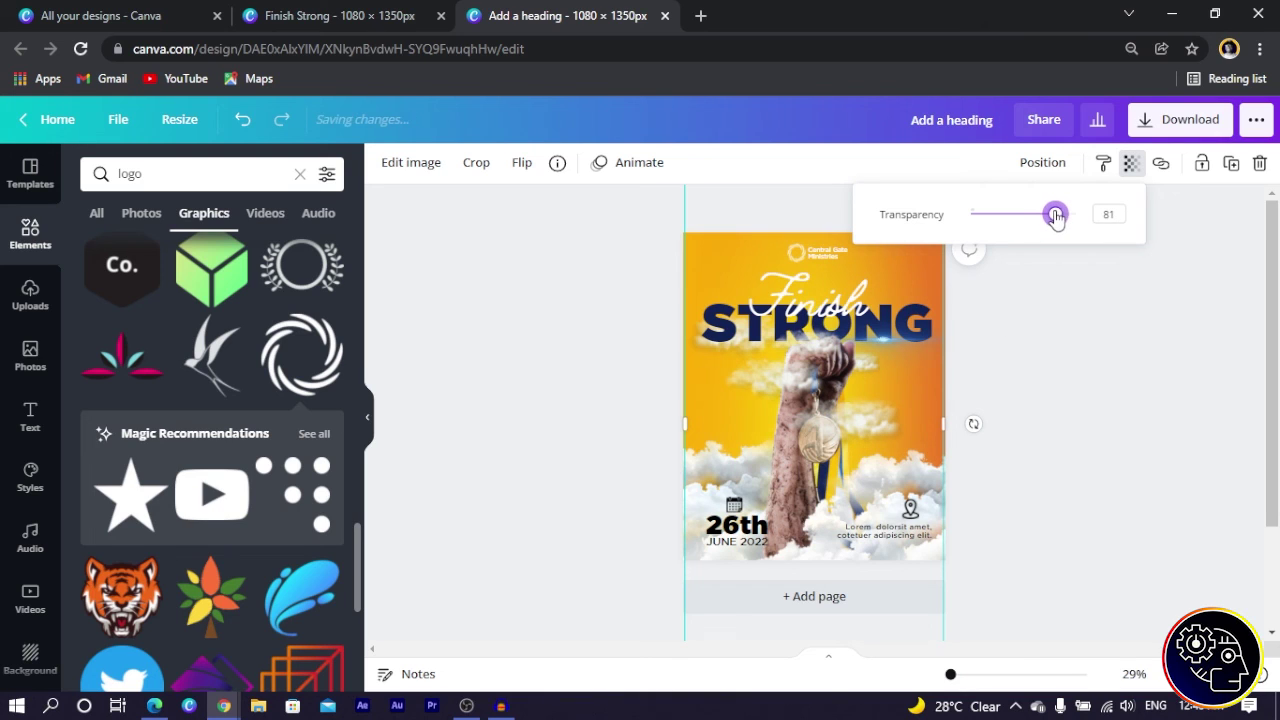
left_click(551, 321)
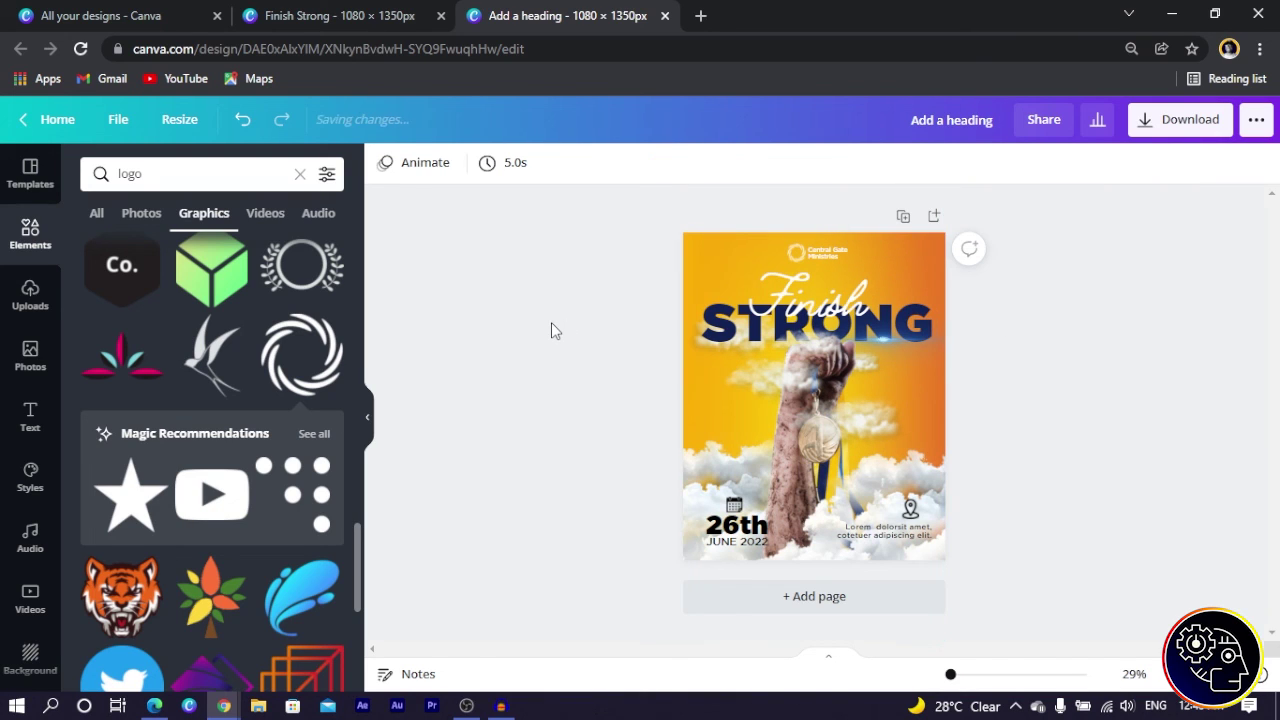